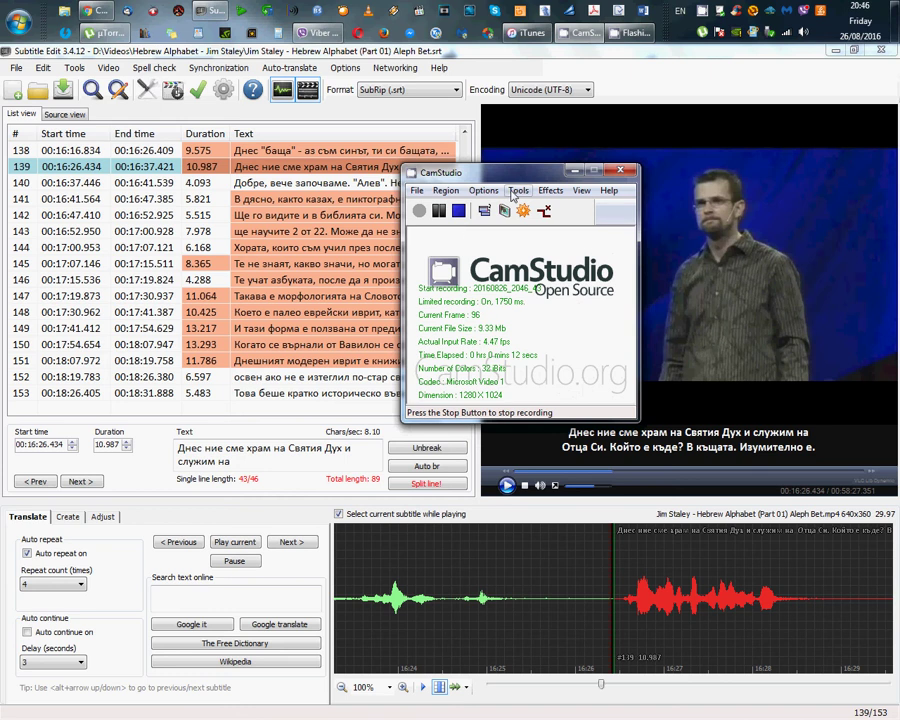
Step: Switch to Messenger, read the latest request in the open conversation, and return to Subtitle Edit
{"action": "left_click_drag", "start_coordinate": [509, 172], "coordinate": [466, 148]}
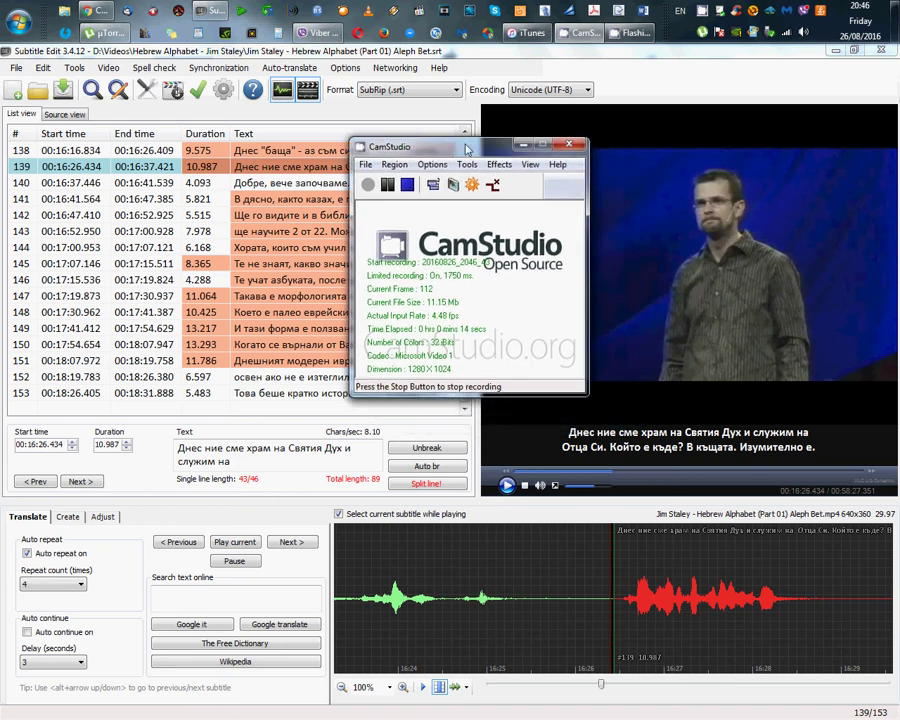
{"action": "left_click", "coordinate": [210, 10]}
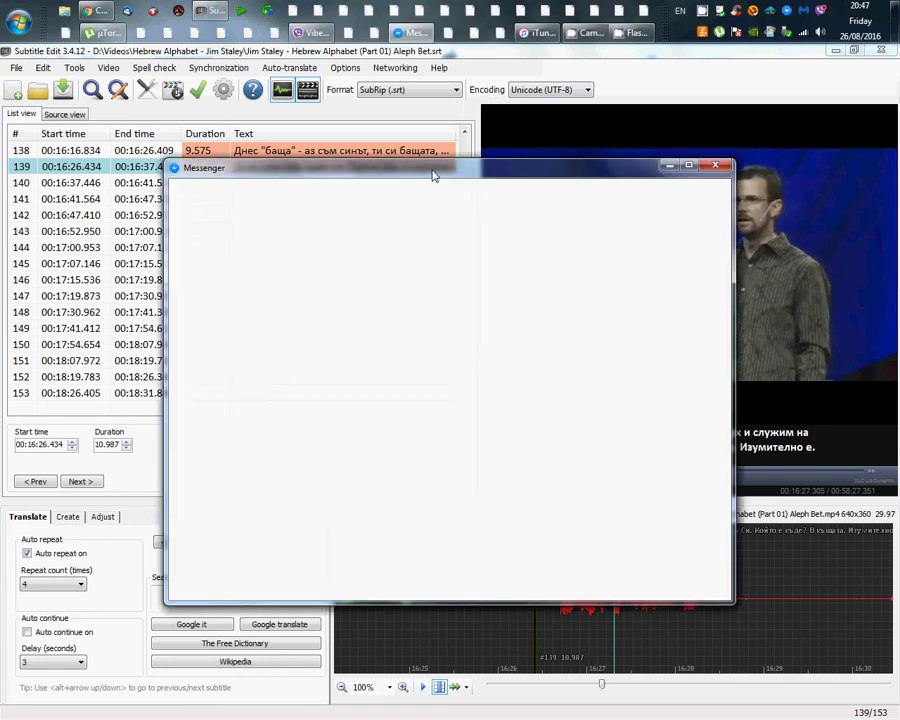
{"action": "double_click", "coordinate": [432, 170]}
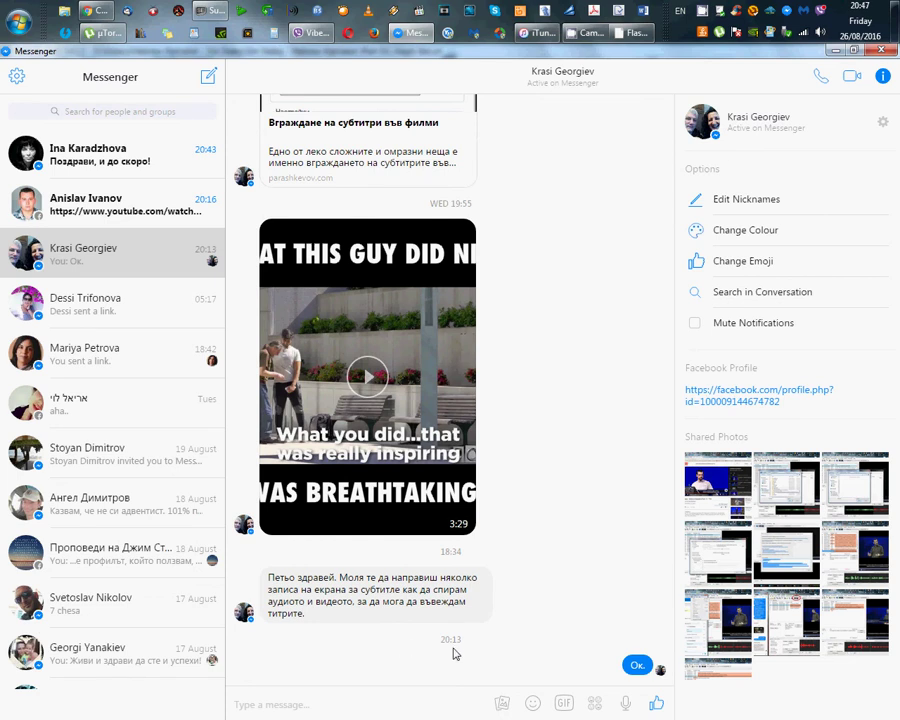
{"action": "left_click", "coordinate": [835, 50]}
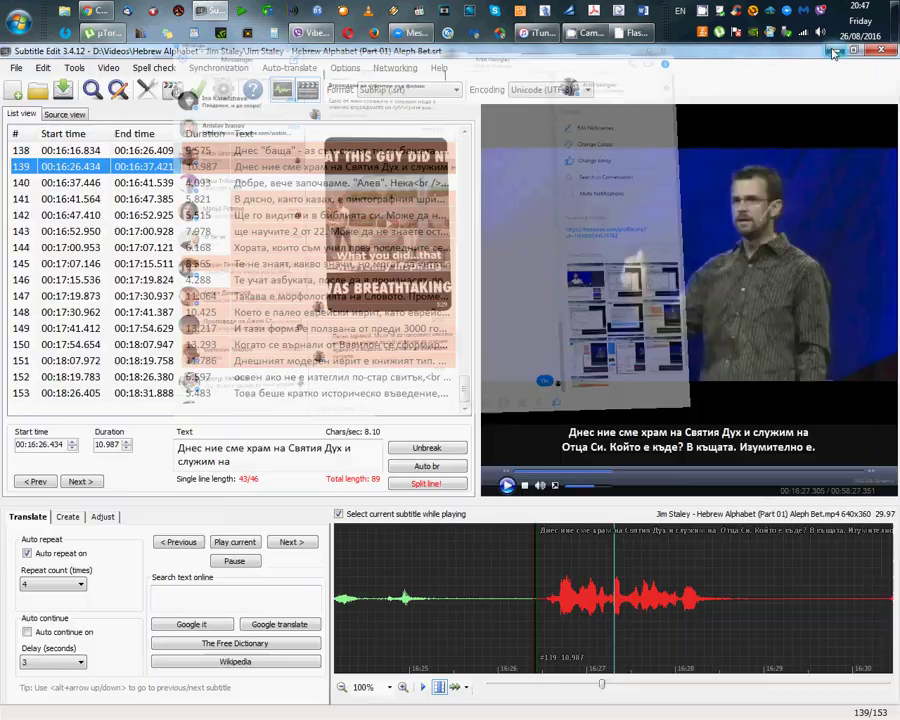
Step: Play the video from subtitle 139 through subtitle 145, pausing and resuming playback along the way
{"action": "left_click", "coordinate": [507, 485]}
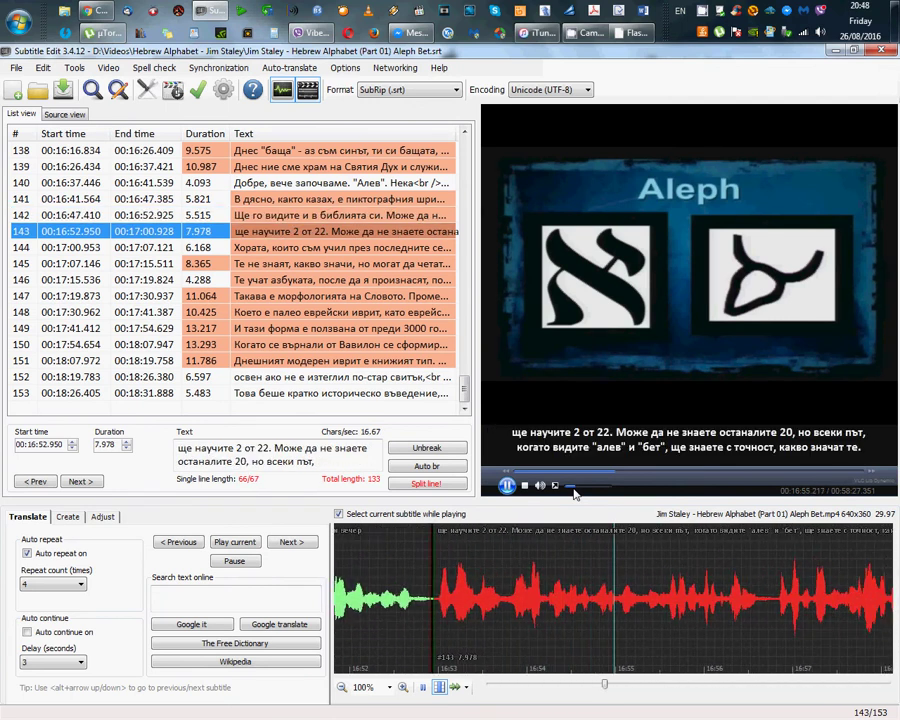
{"action": "left_click", "coordinate": [507, 487]}
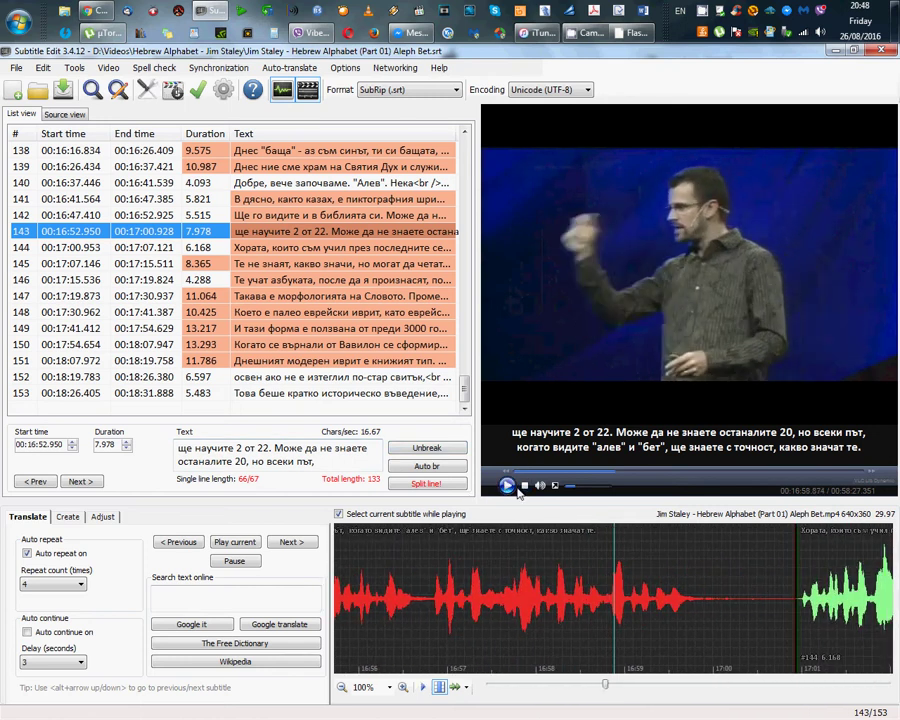
{"action": "left_click", "coordinate": [508, 488]}
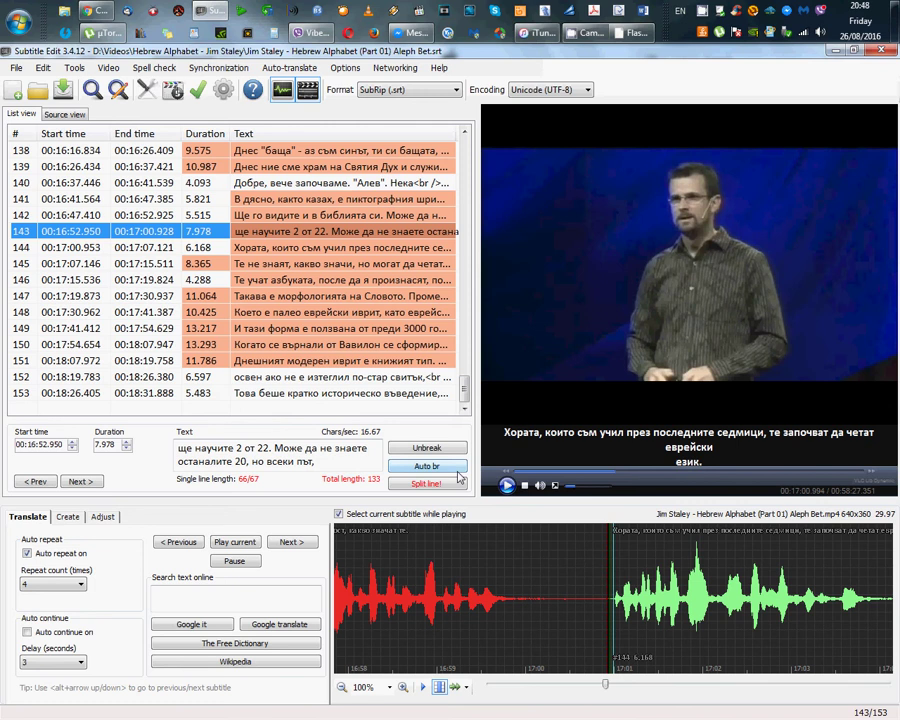
{"action": "left_click", "coordinate": [507, 486]}
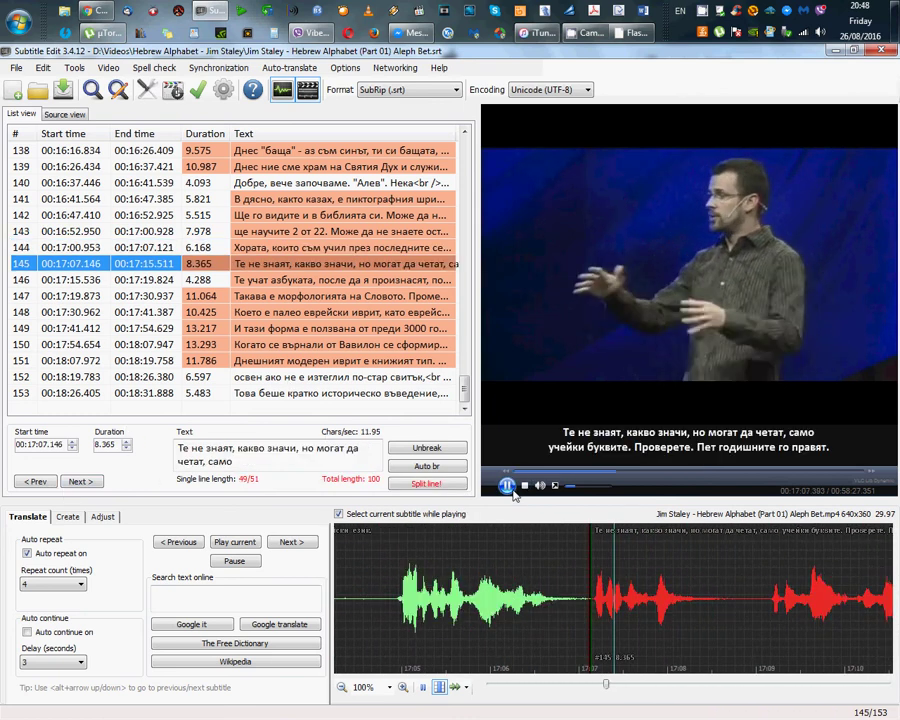
{"action": "left_click", "coordinate": [507, 486]}
Step: Move playback back into subtitle 144 on the waveform, play a short part of it and pause
{"action": "left_click", "coordinate": [457, 567]}
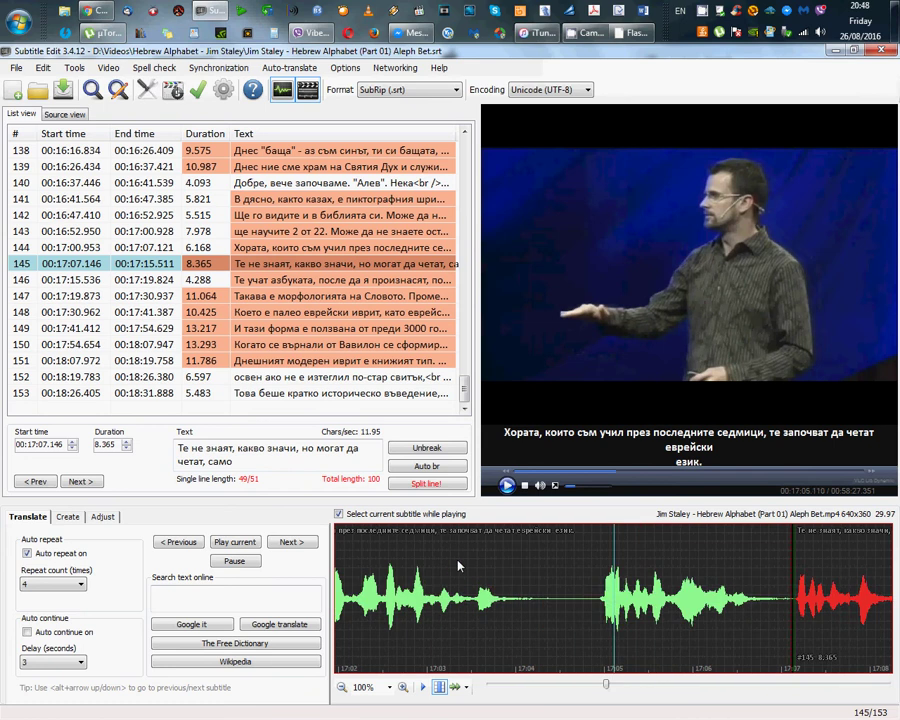
{"action": "left_click", "coordinate": [507, 486]}
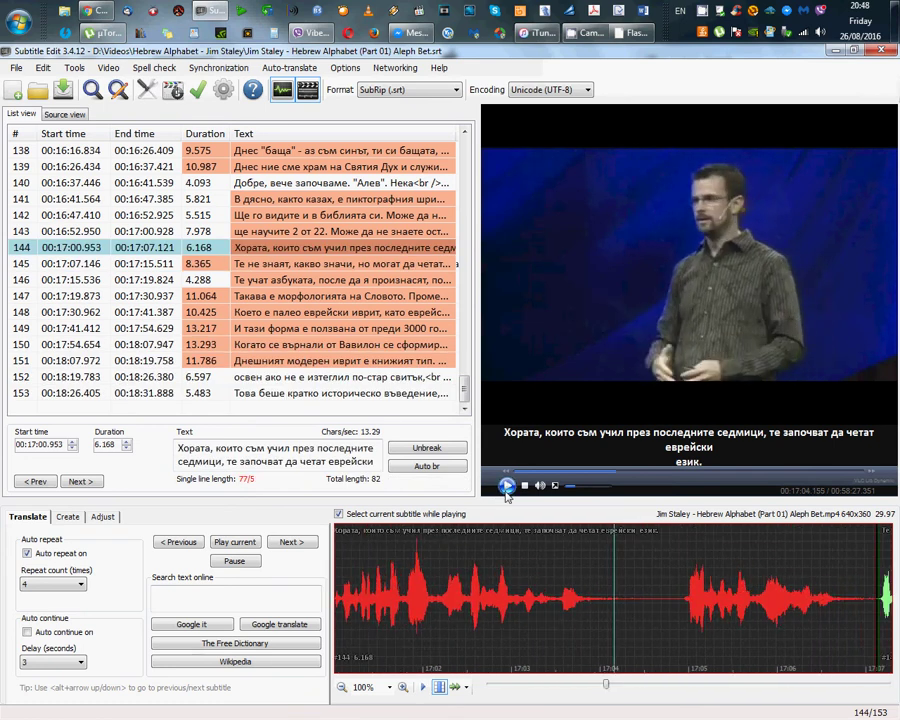
{"action": "left_click", "coordinate": [507, 486]}
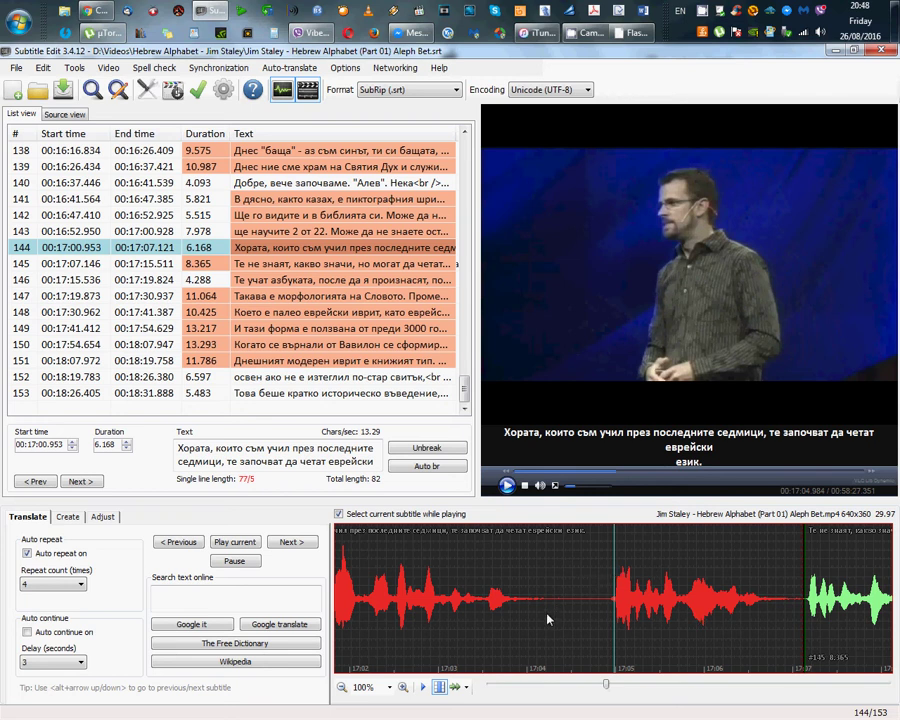
Step: Enlarge the subtitle text editing area and apply Auto br to the text of subtitle 144
{"action": "left_click", "coordinate": [274, 266]}
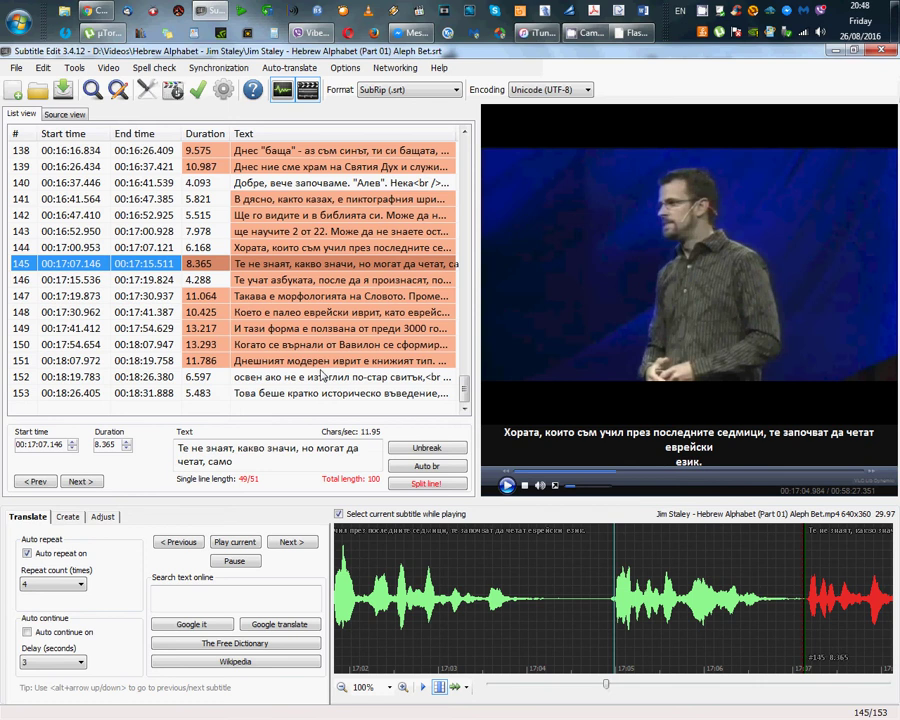
{"action": "key", "text": "Up"}
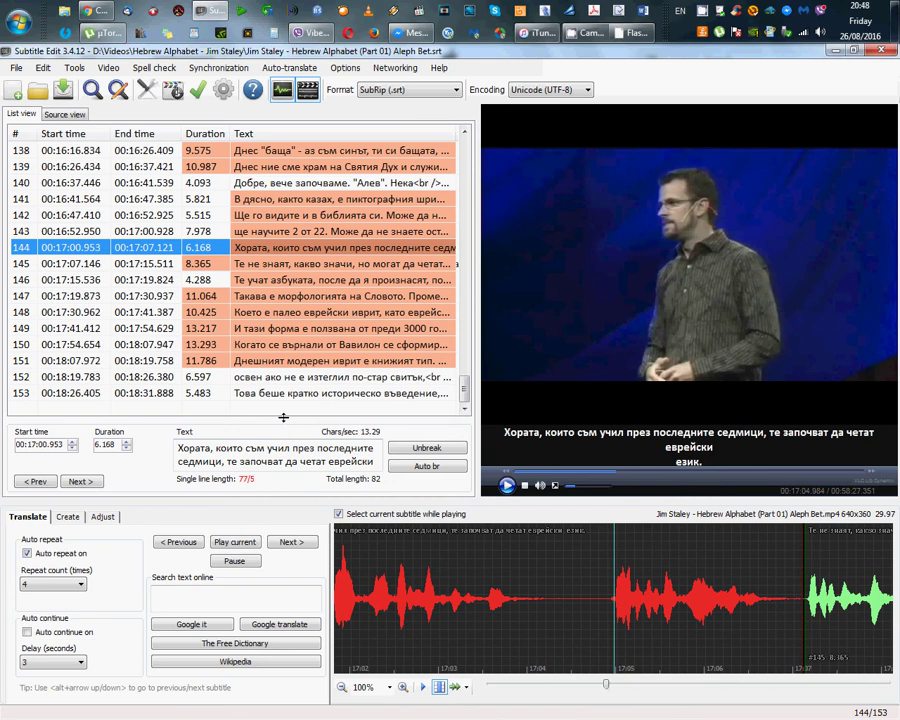
{"action": "left_click_drag", "start_coordinate": [283, 418], "coordinate": [287, 358]}
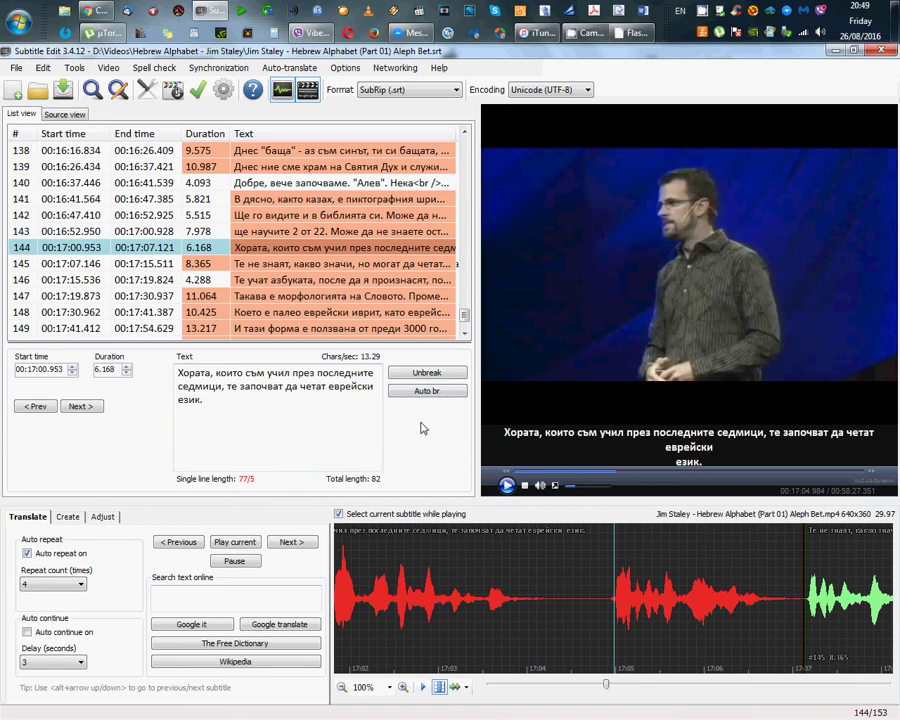
{"action": "left_click", "coordinate": [436, 396]}
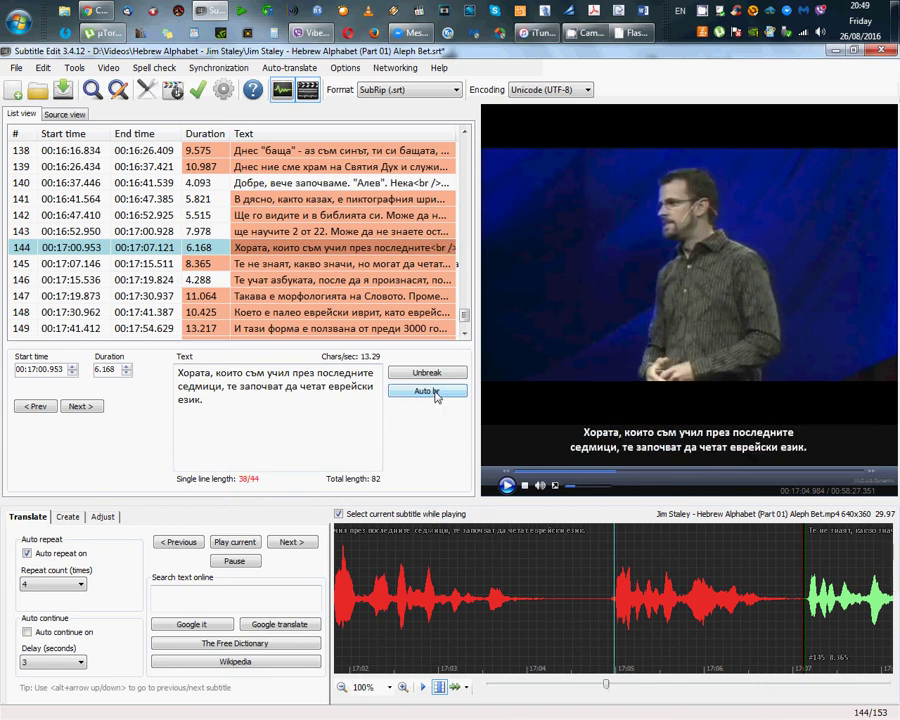
Step: Play on to subtitle 147, apply Auto br to its text, and continue playback into subtitle 149
{"action": "left_click", "coordinate": [505, 487]}
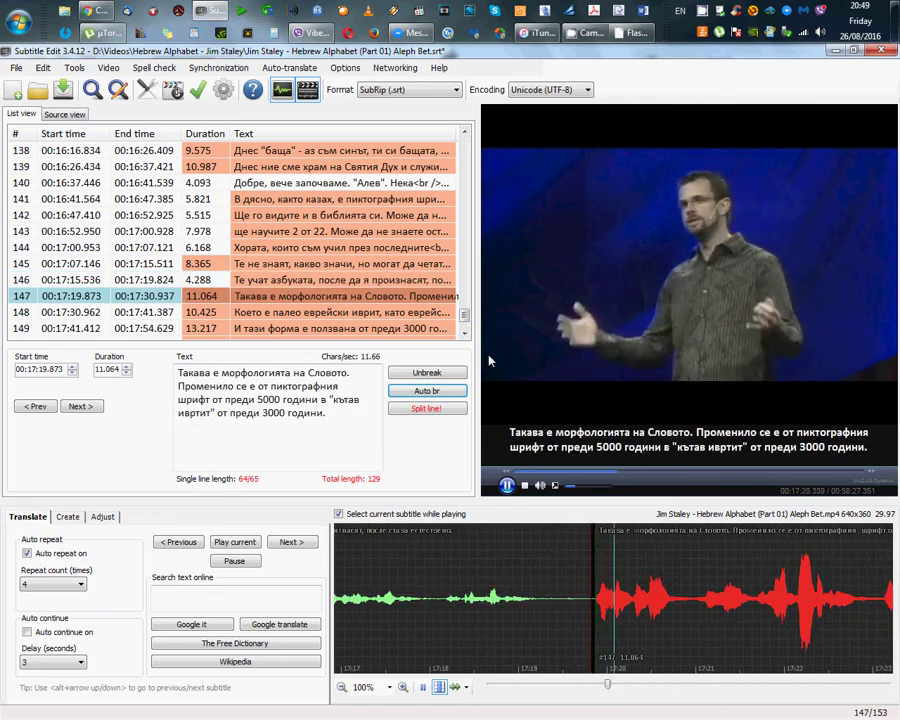
{"action": "left_click", "coordinate": [509, 486]}
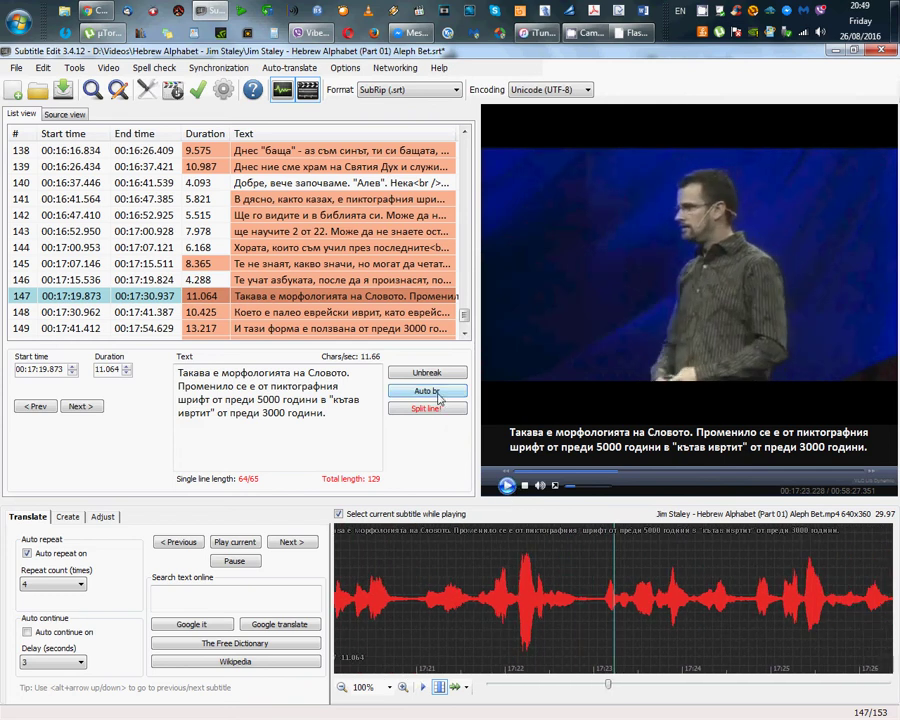
{"action": "left_click", "coordinate": [509, 486]}
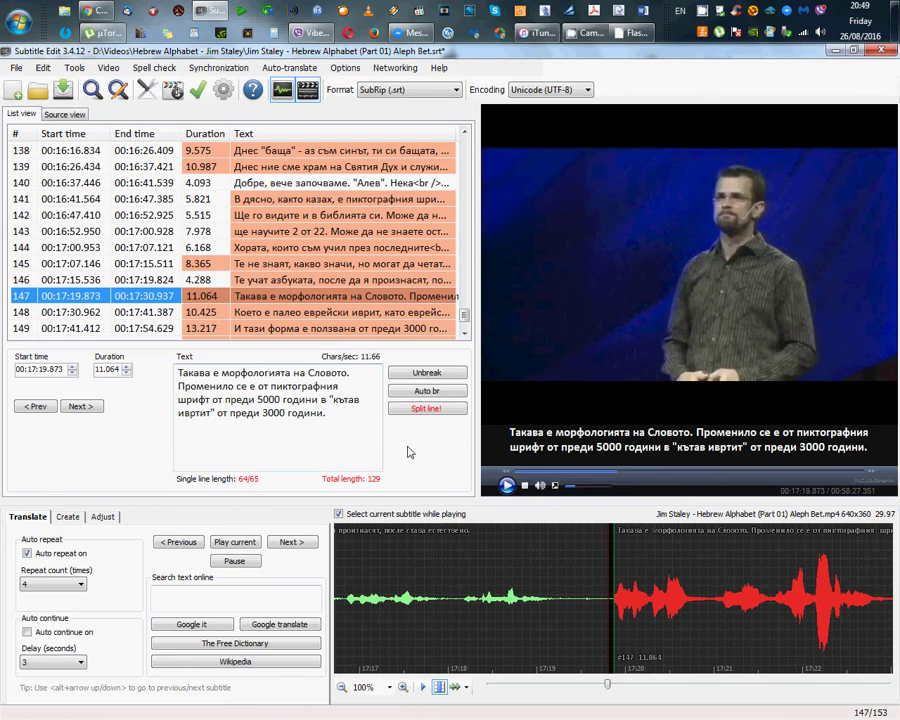
{"action": "left_click", "coordinate": [437, 392]}
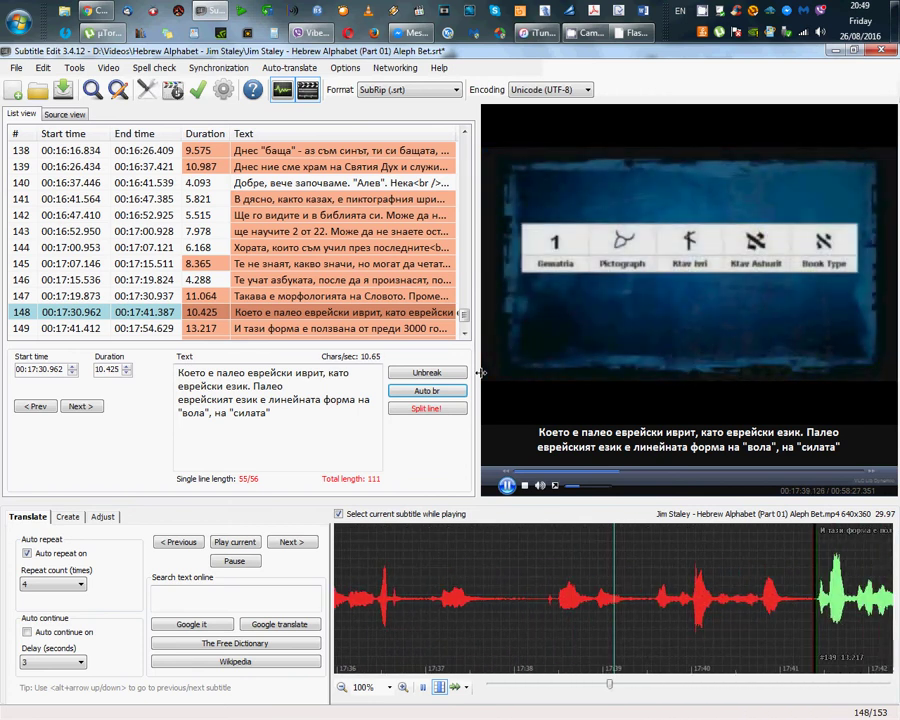
{"action": "left_click", "coordinate": [508, 486]}
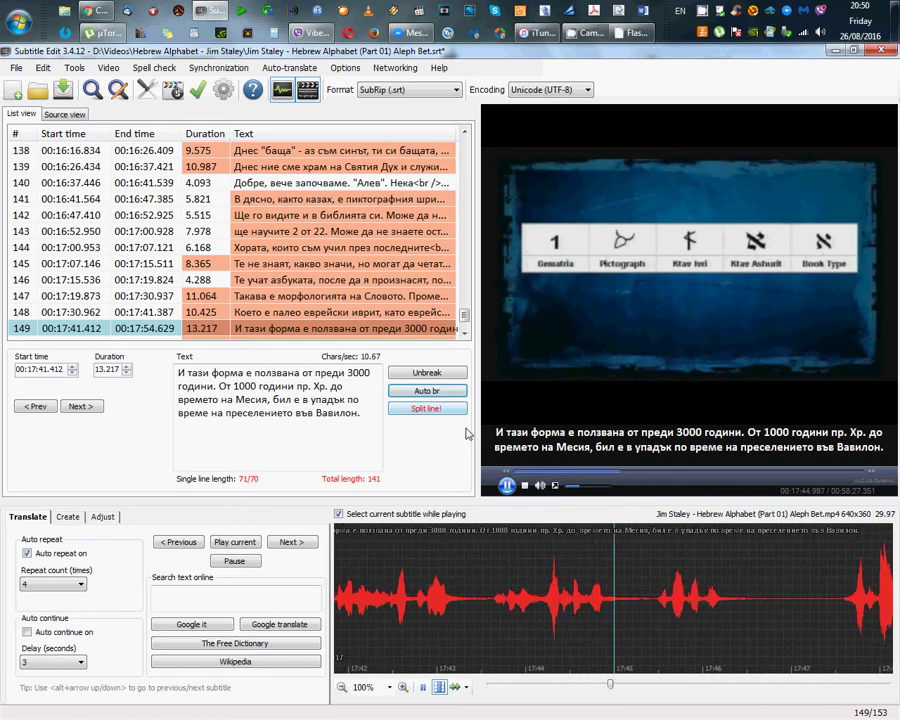
Step: Turn off selecting the current subtitle while playing, and apply Auto br to the text of subtitle 150
{"action": "left_click", "coordinate": [465, 335]}
{"action": "left_click", "coordinate": [465, 335]}
{"action": "left_click", "coordinate": [465, 335]}
{"action": "left_click", "coordinate": [465, 335]}
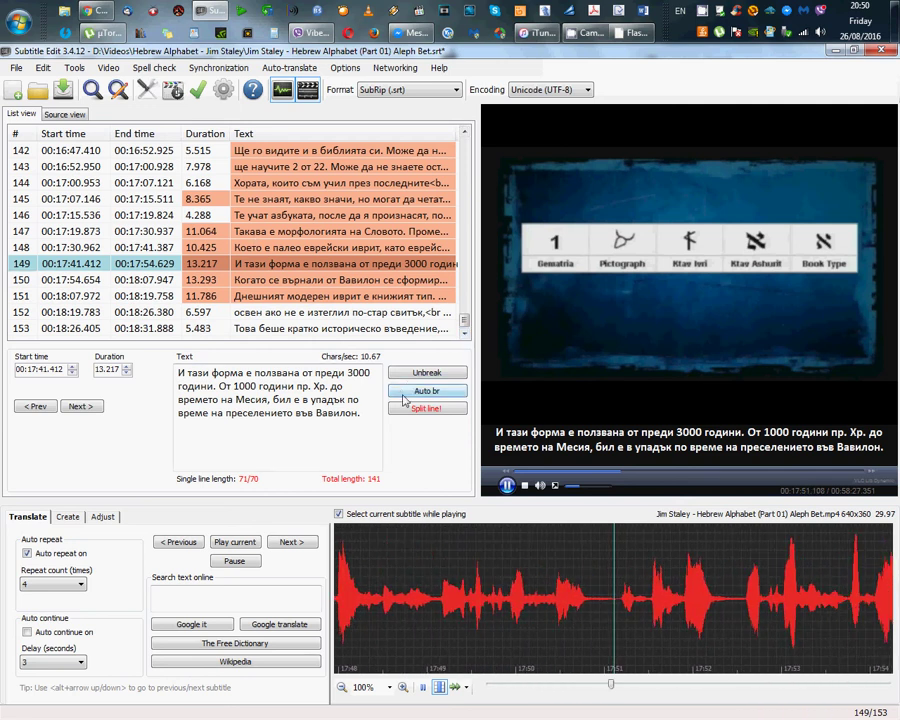
{"action": "left_click", "coordinate": [351, 285]}
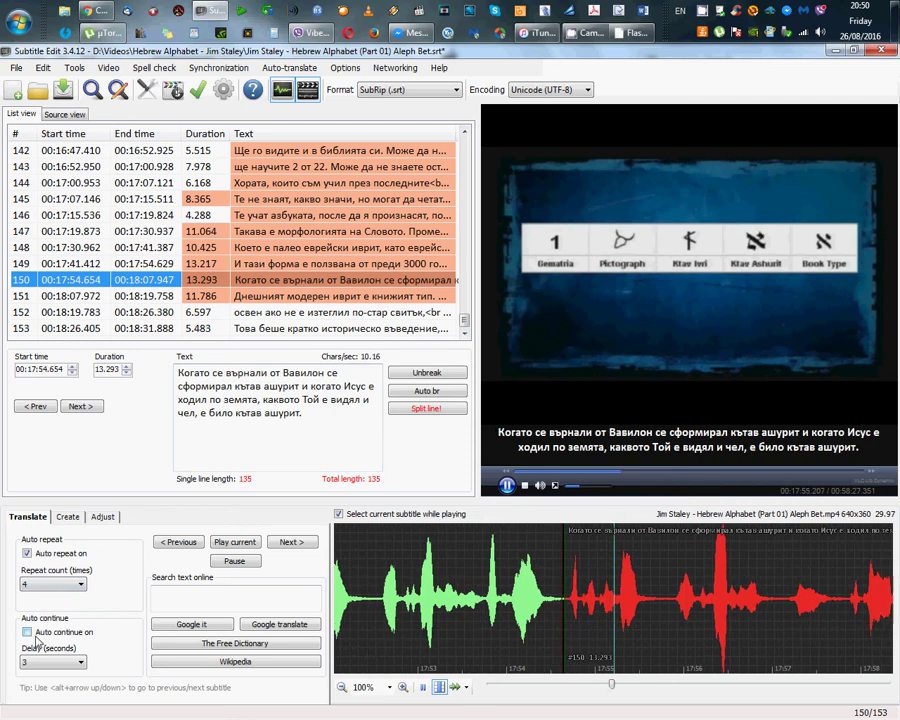
{"action": "left_click", "coordinate": [340, 514]}
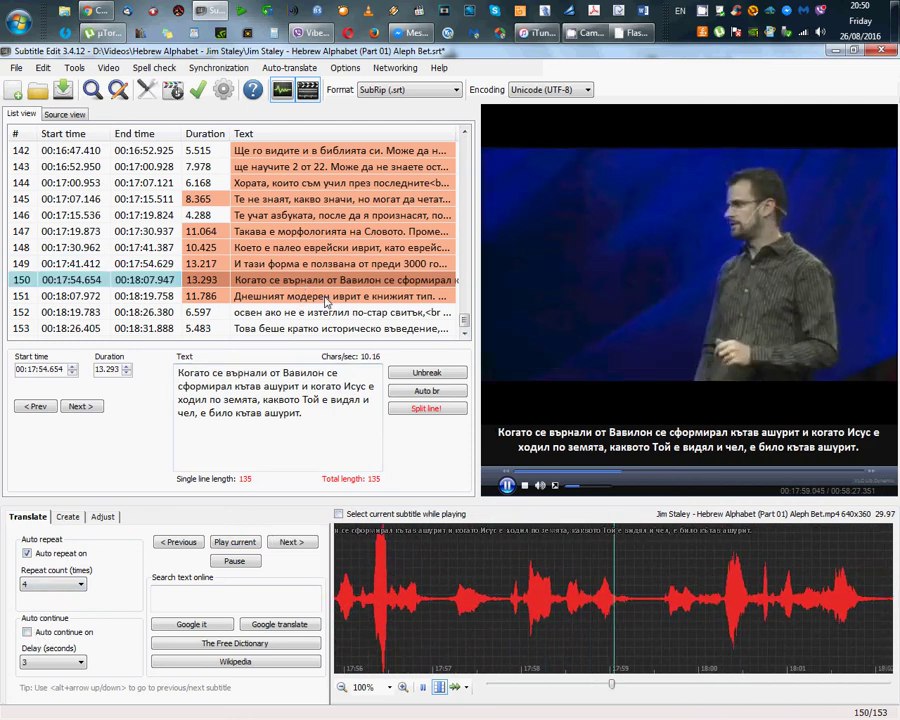
{"action": "left_click", "coordinate": [430, 391]}
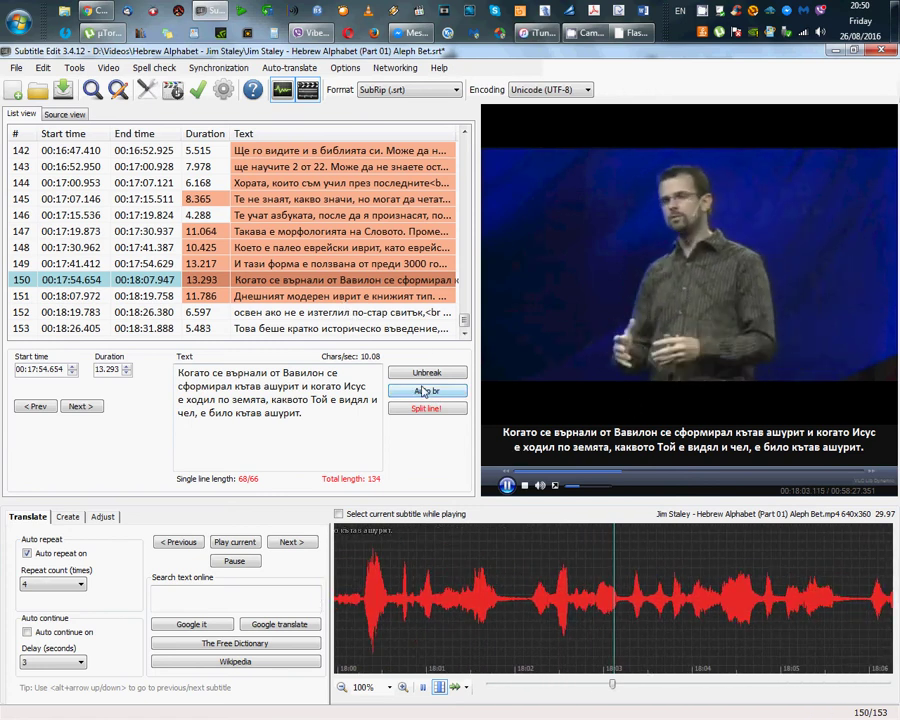
Step: Go through subtitles 151 and 152, apply Auto br to subtitle 152, and pause the video
{"action": "left_click", "coordinate": [381, 297]}
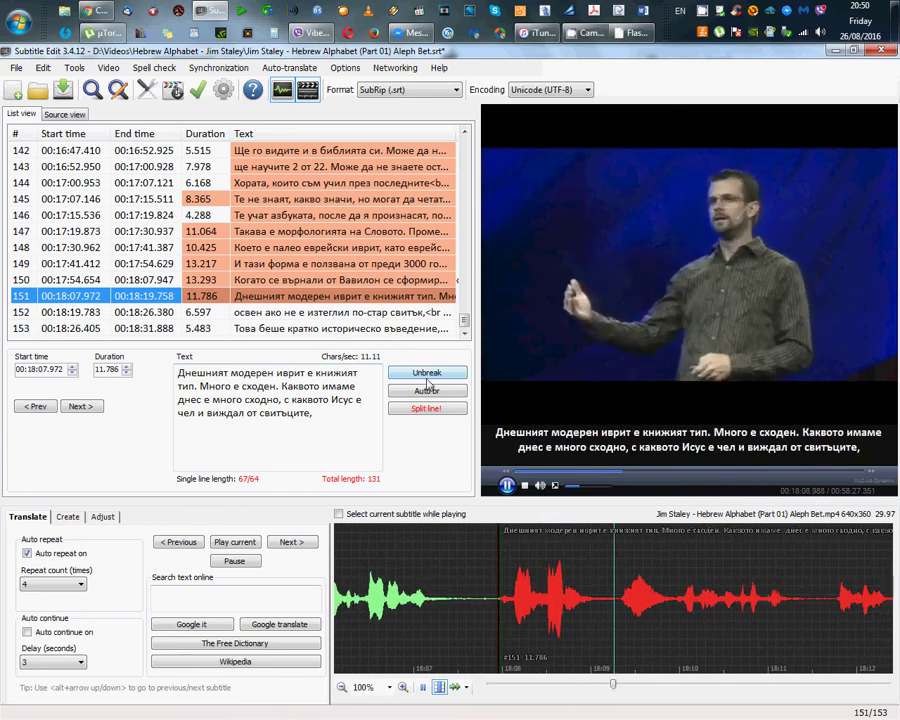
{"action": "left_click", "coordinate": [403, 314]}
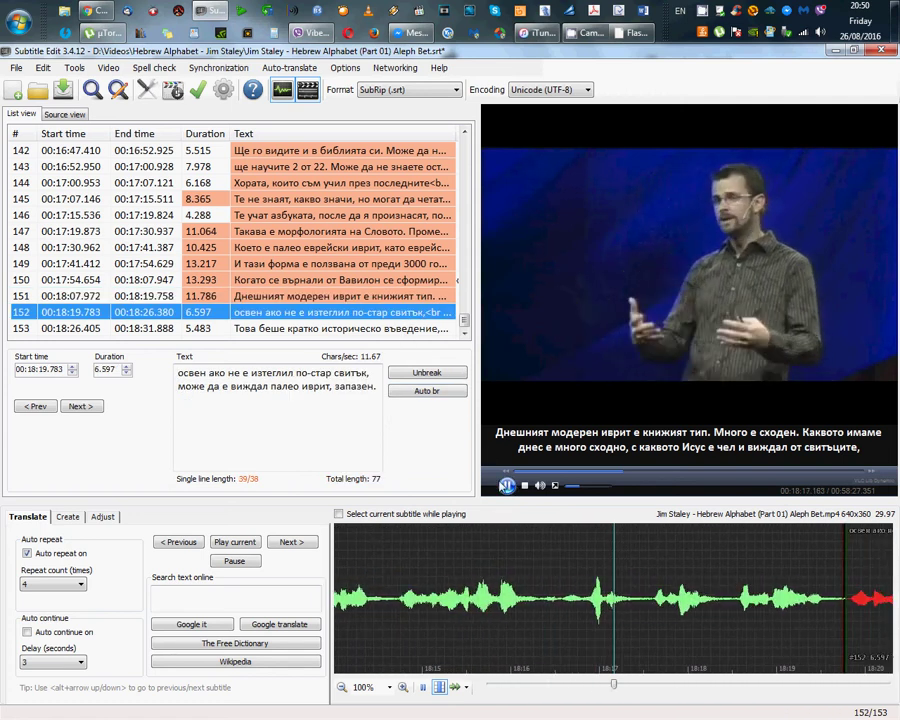
{"action": "left_click", "coordinate": [427, 391]}
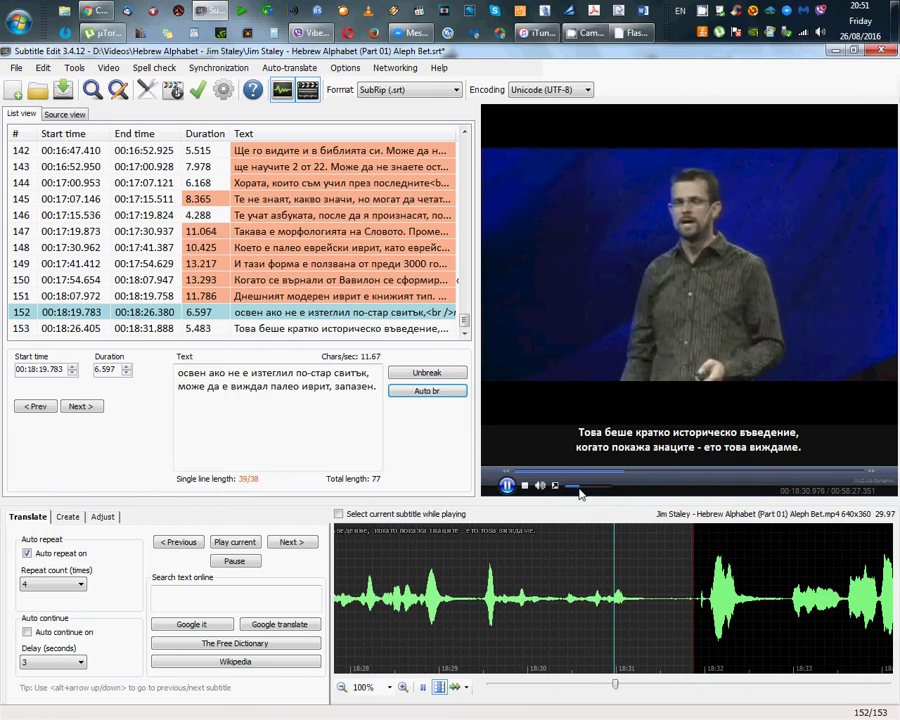
{"action": "left_click", "coordinate": [508, 486]}
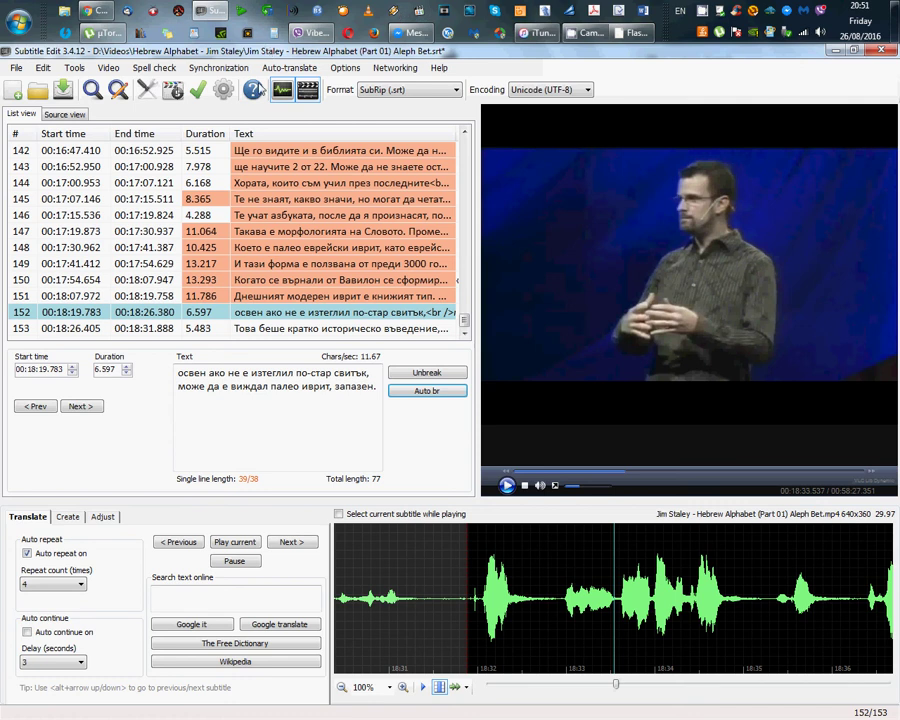
Step: Switch to Word and fill a blank document with the lines "Jhvgajvakjsdhvkjasdv", "Sdjlfjakjsdlfj" and "DS,JFVHSDJKFHASD"
{"action": "left_click", "coordinate": [643, 12]}
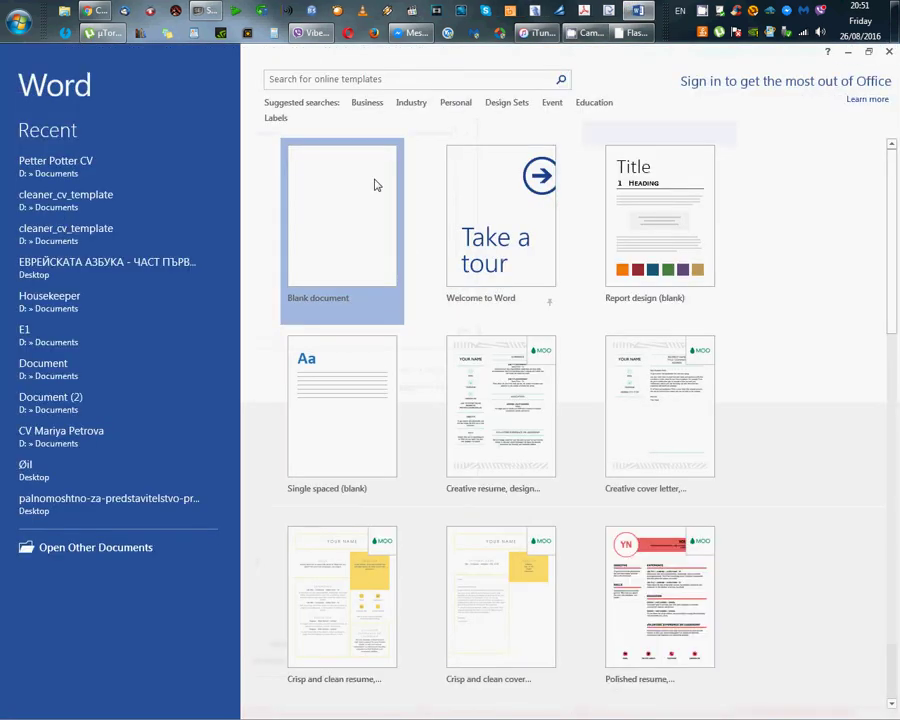
{"action": "left_click", "coordinate": [374, 185]}
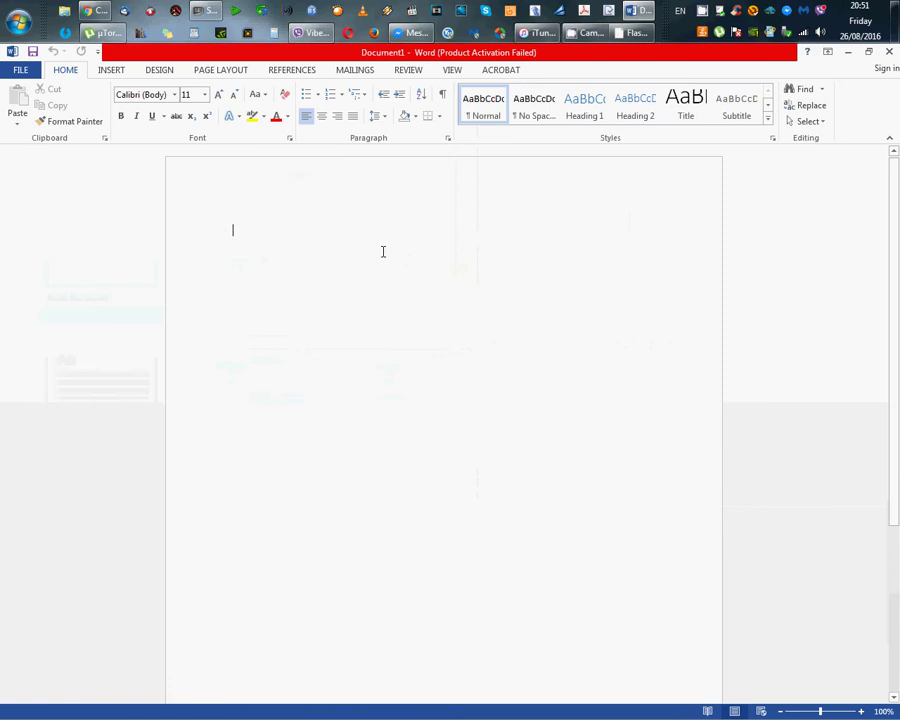
{"action": "key", "text": "Escape"}
{"action": "type", "text": "jhvgajvakjsdhvkjasdv"}
{"action": "key", "text": "Return"}
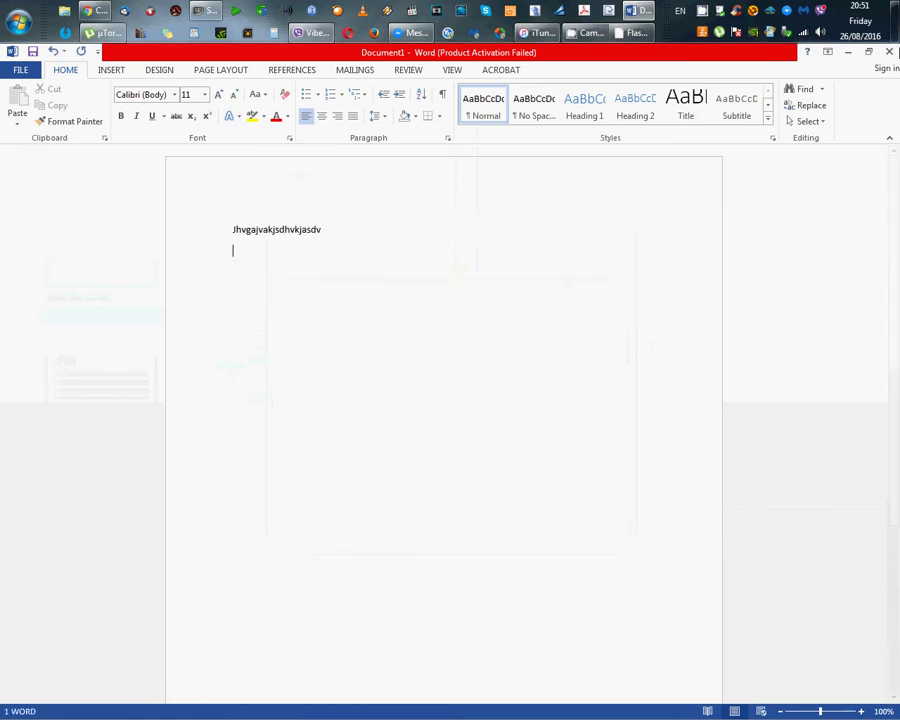
{"action": "type", "text": "sdjlfjakjsdlfj"}
{"action": "key", "text": "Return"}
{"action": "type", "text": "DS,JFVHSDJKFHASD"}
{"action": "key", "text": "Return"}
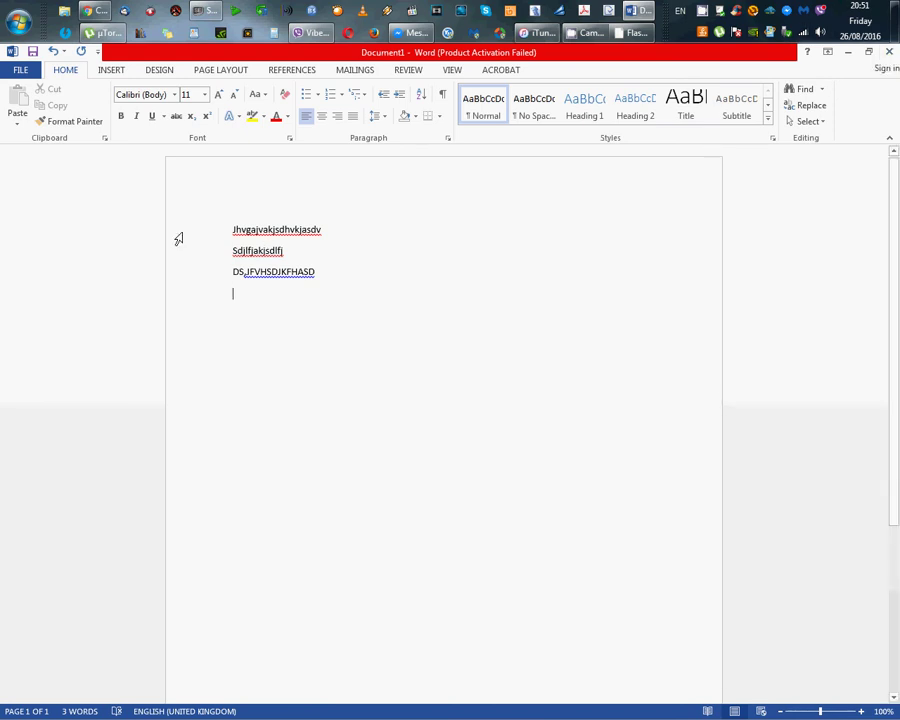
Step: Select text in each of the document's three lines in turn, and bring the CamStudio window forward
{"action": "double_click", "coordinate": [238, 232]}
{"action": "double_click", "coordinate": [252, 251]}
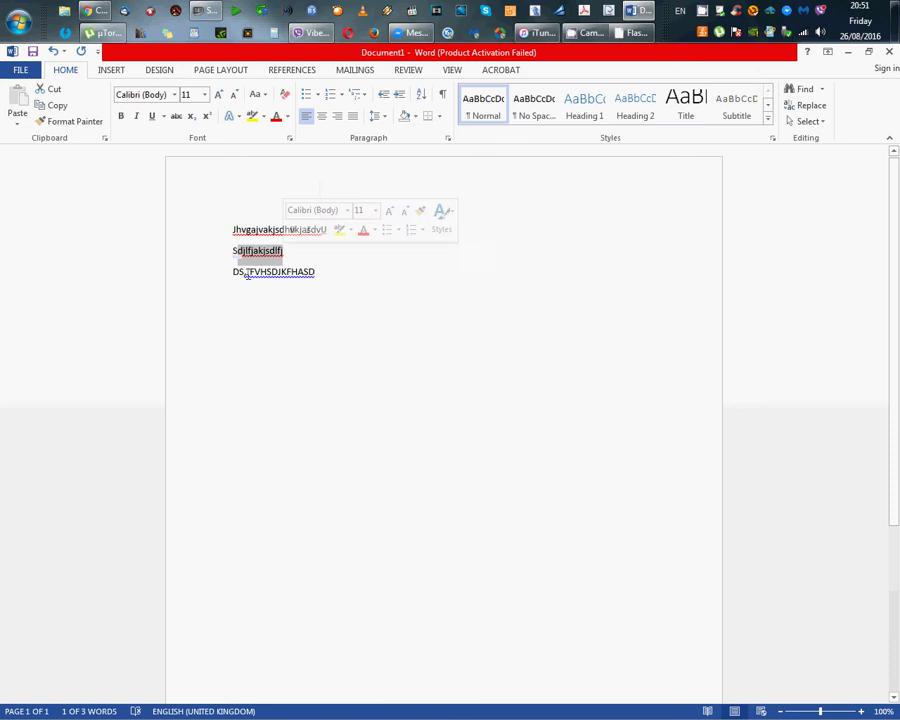
{"action": "left_click", "coordinate": [290, 273]}
{"action": "double_click", "coordinate": [290, 273]}
{"action": "double_click", "coordinate": [240, 229]}
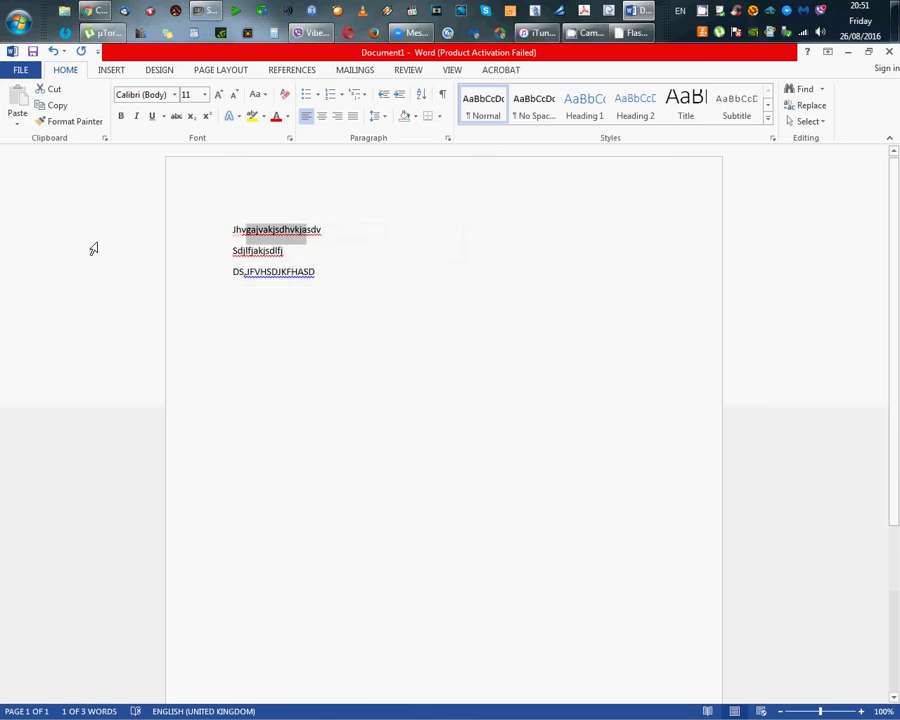
{"action": "left_click", "coordinate": [588, 33]}
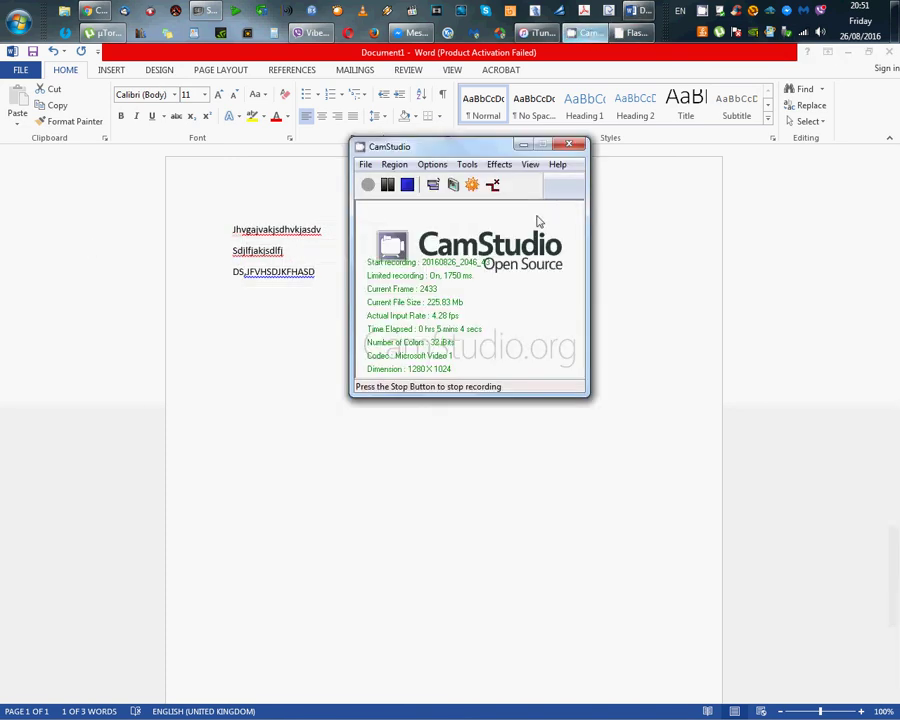
Step: Switch back to Subtitle Edit and add an empty subtitle on the waveform after subtitle 153, about 3.5 seconds long from 00:18:32.025
{"action": "left_click", "coordinate": [588, 33]}
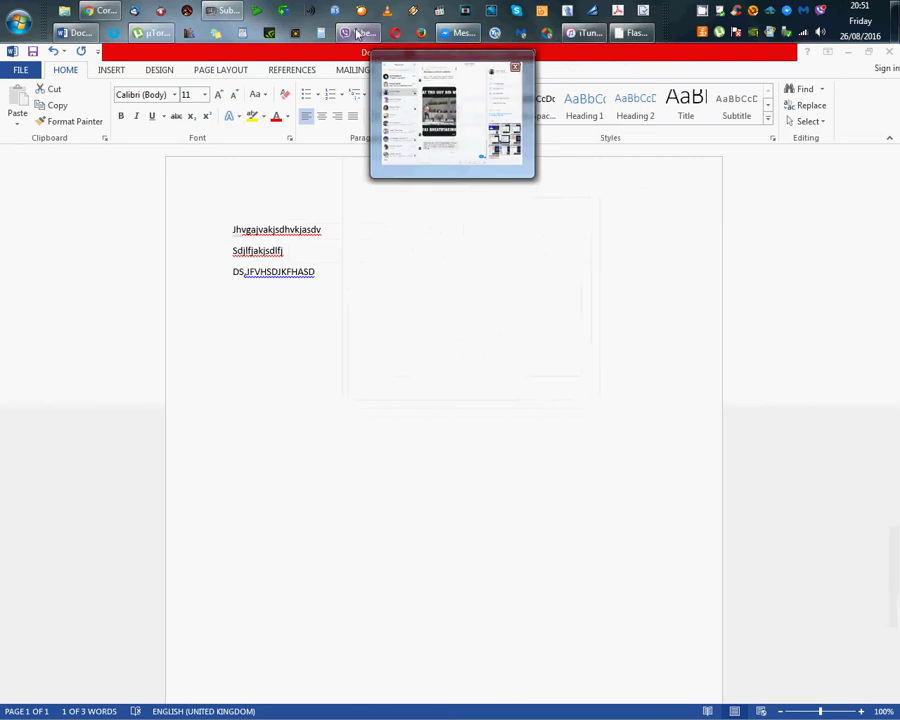
{"action": "left_click", "coordinate": [240, 12]}
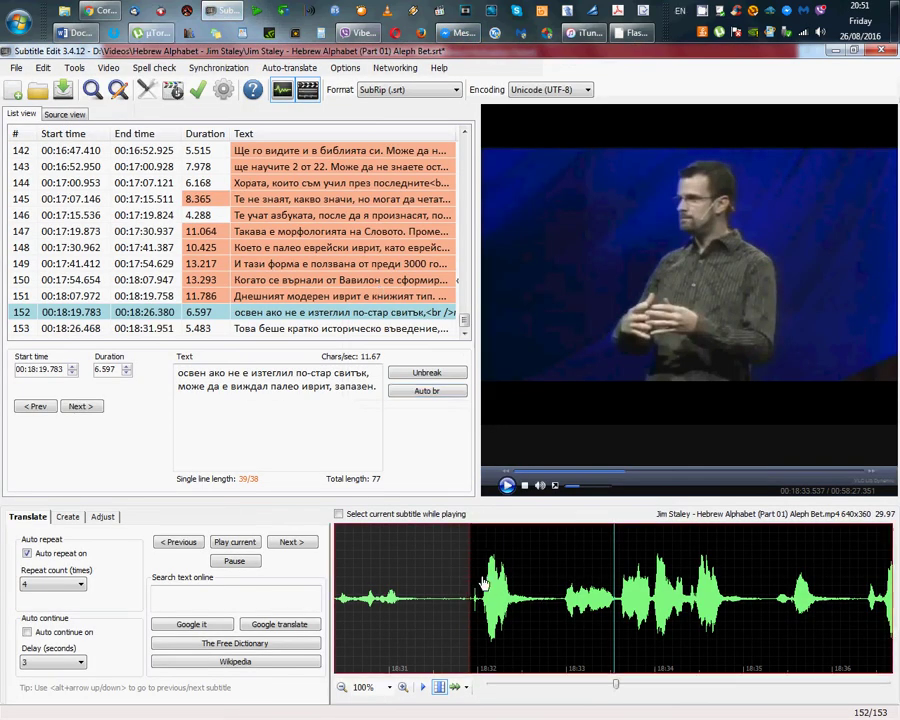
{"action": "left_click_drag", "start_coordinate": [477, 580], "coordinate": [788, 610]}
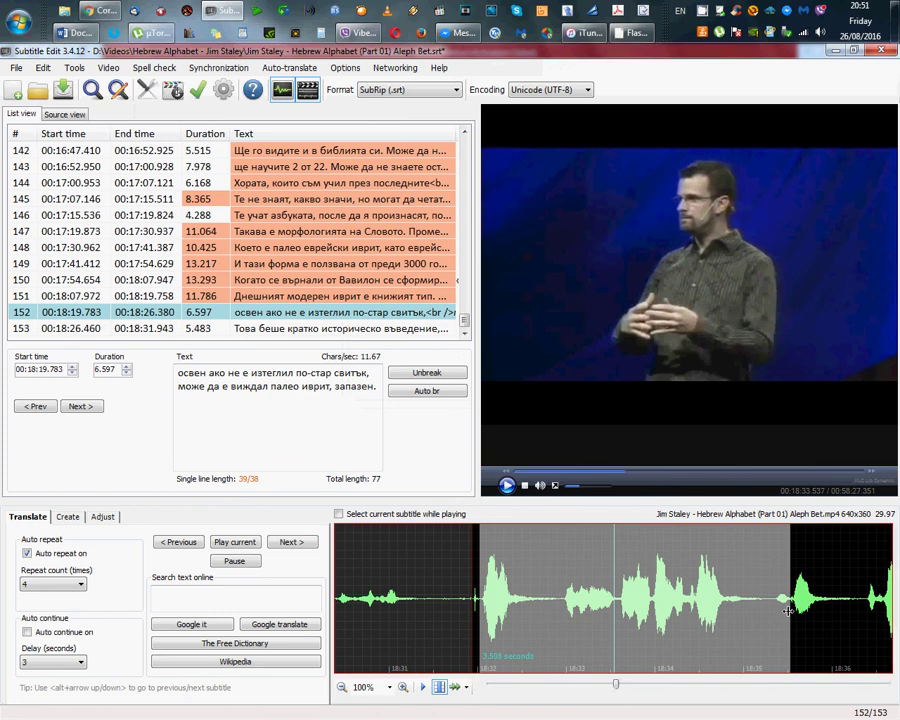
{"action": "right_click", "coordinate": [662, 594]}
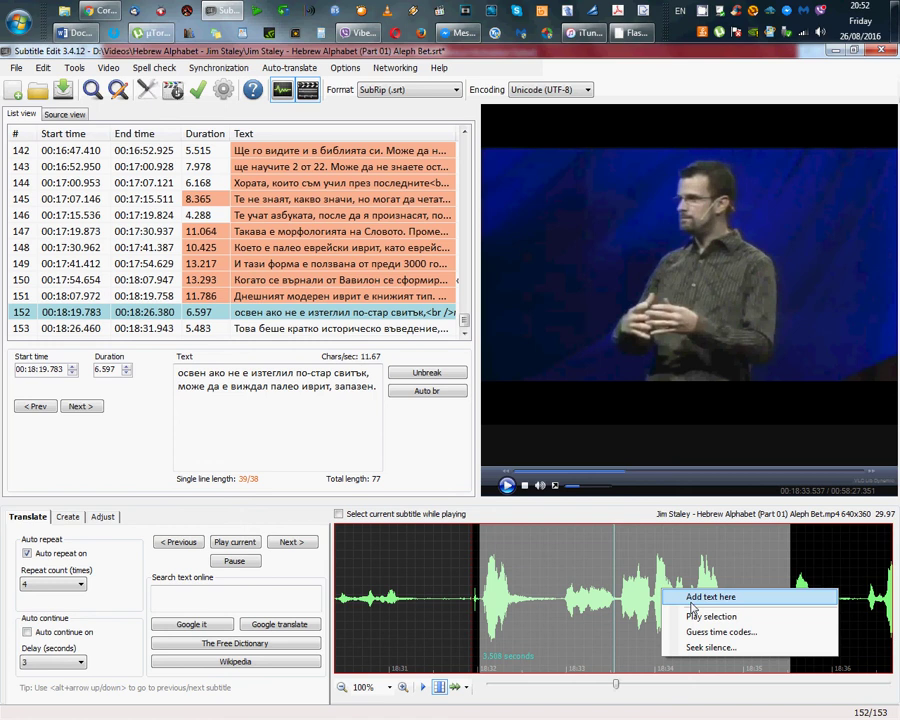
{"action": "left_click", "coordinate": [690, 597]}
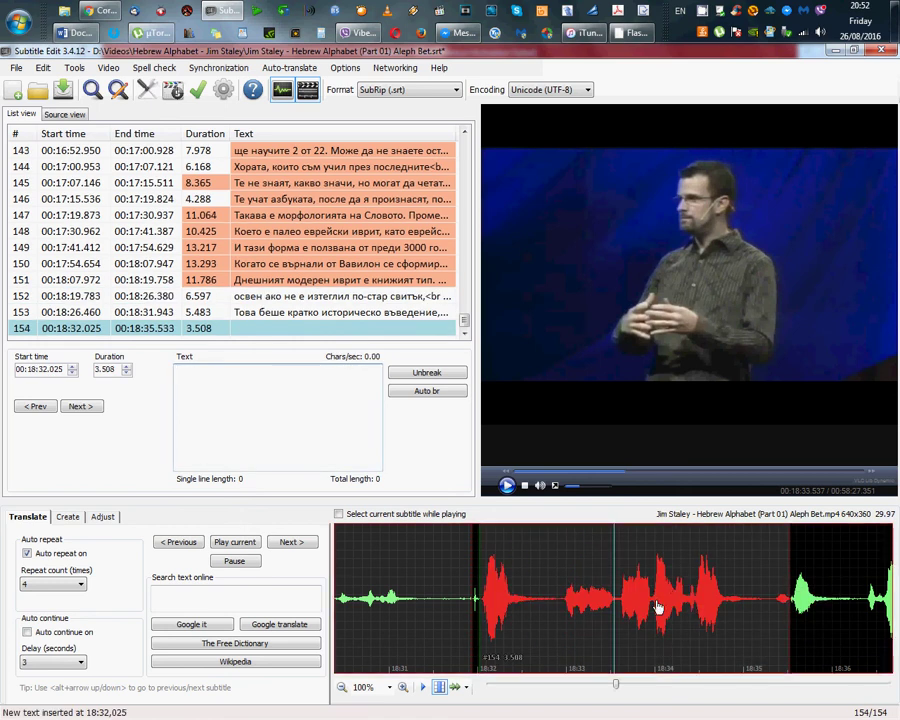
Step: Shift subtitle 154 along the waveform and adjust both its edges so it runs from 00:18:31.968 to 00:18:35.548
{"action": "left_click_drag", "start_coordinate": [658, 603], "coordinate": [755, 603]}
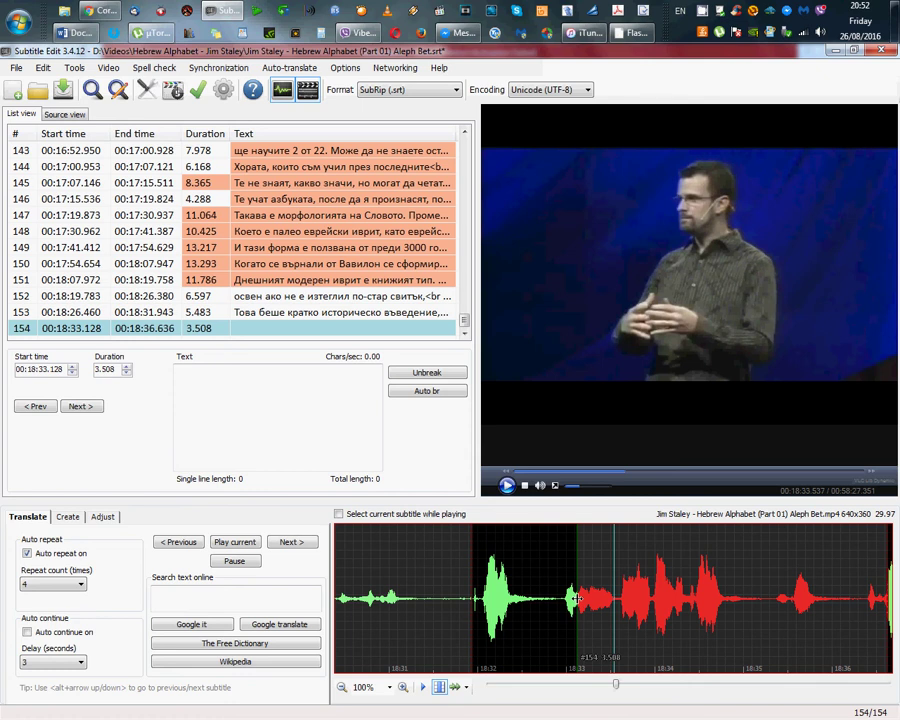
{"action": "left_click_drag", "start_coordinate": [577, 590], "coordinate": [531, 595]}
{"action": "left_click_drag", "start_coordinate": [682, 597], "coordinate": [617, 597]}
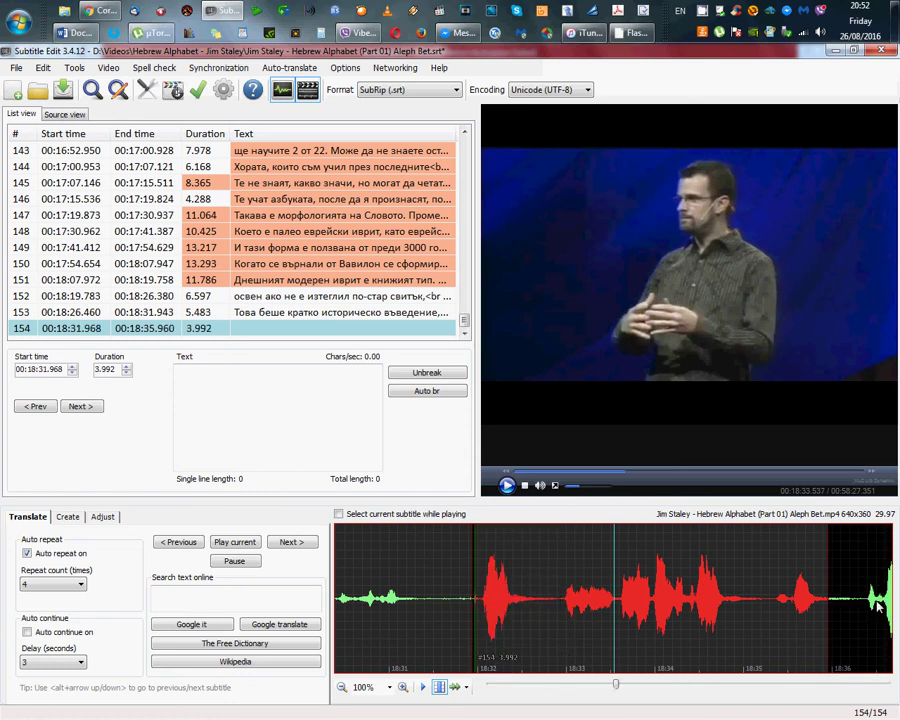
{"action": "left_click_drag", "start_coordinate": [830, 597], "coordinate": [792, 615]}
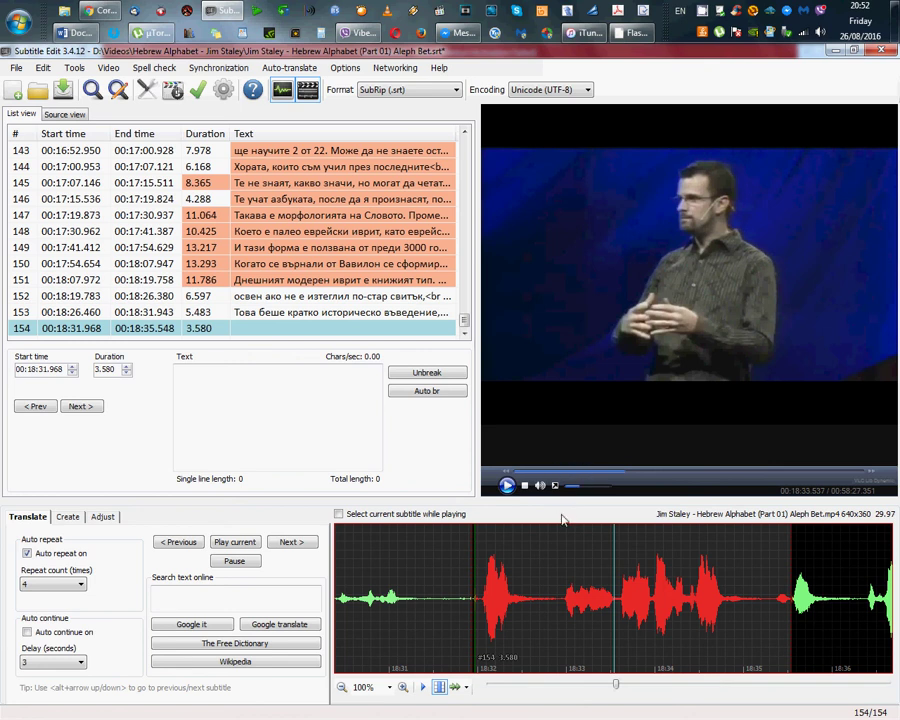
Step: Adjust the boundary between the last two subtitles, ending subtitle 153 at 00:18:31.893 and starting subtitle 154 at 00:18:31.918
{"action": "left_click", "coordinate": [506, 486]}
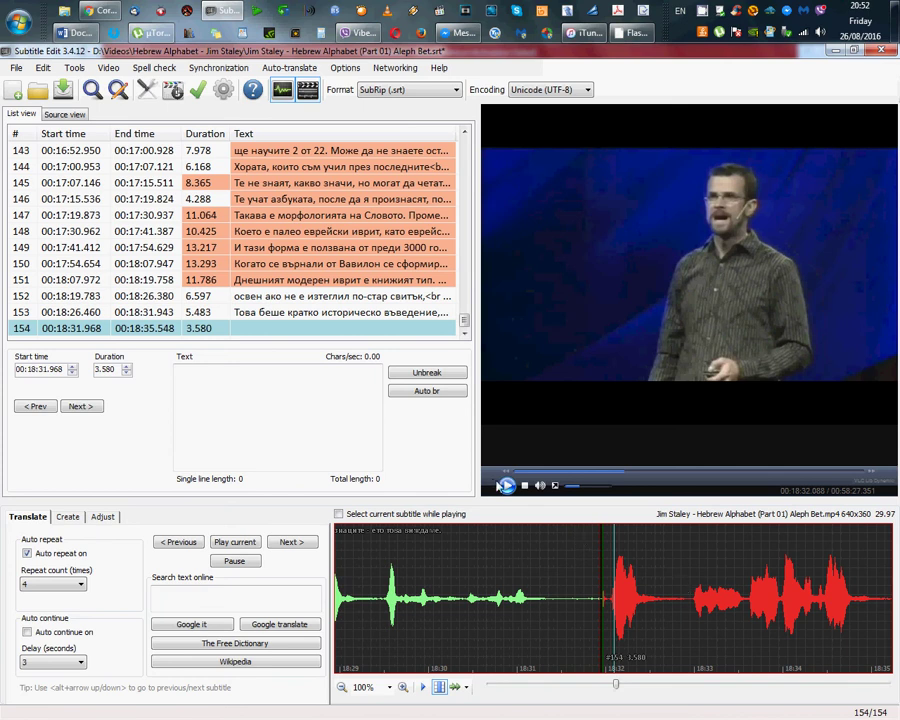
{"action": "left_click_drag", "start_coordinate": [604, 548], "coordinate": [596, 546]}
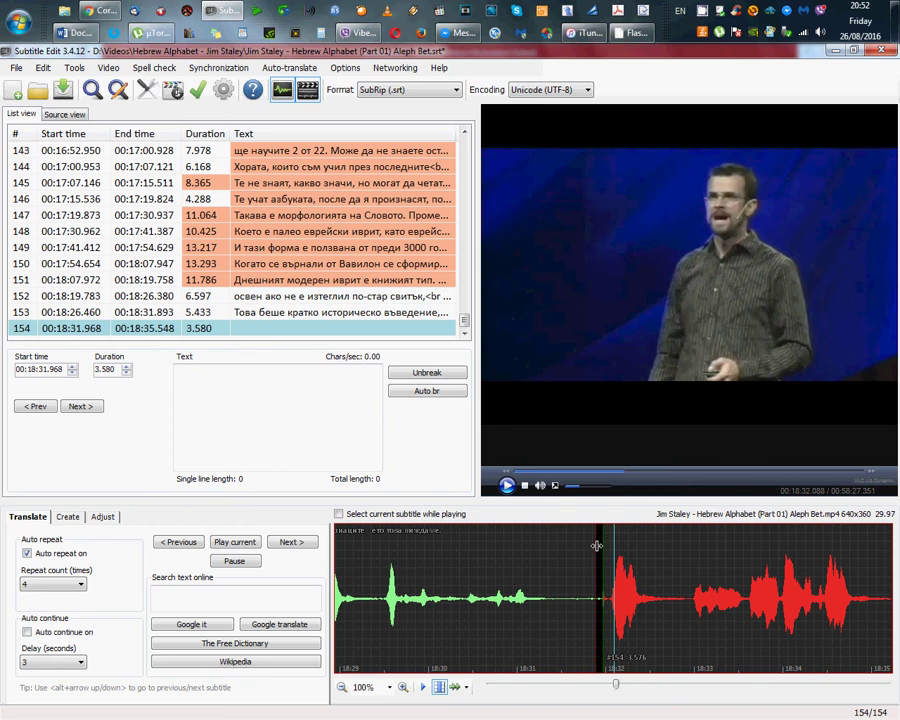
{"action": "left_click", "coordinate": [583, 546]}
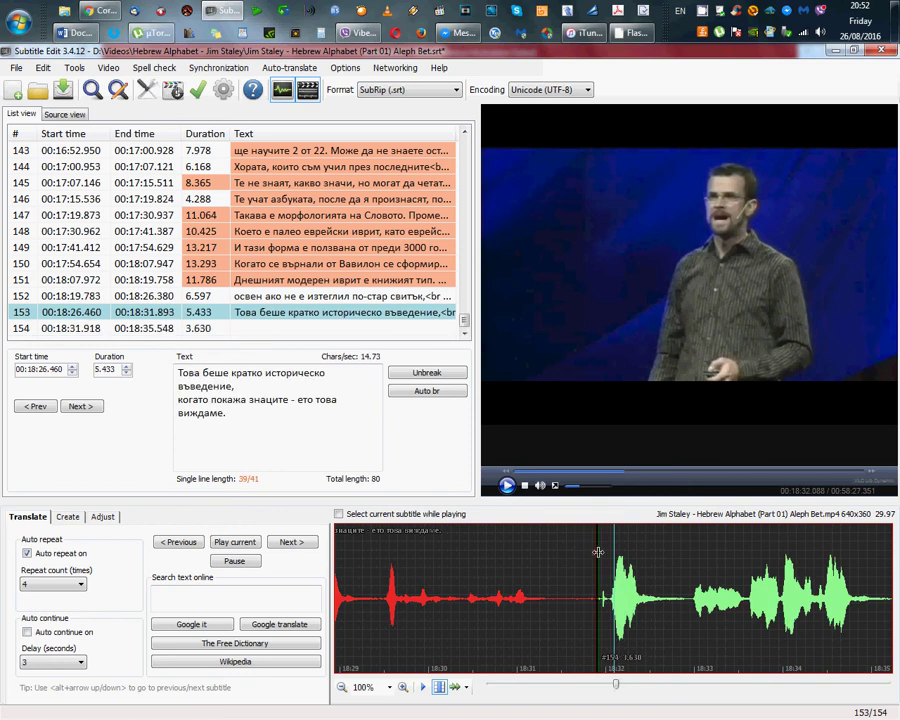
Step: Play the video from the start of subtitle 154 and pause it at the subtitle's end
{"action": "left_click", "coordinate": [604, 560]}
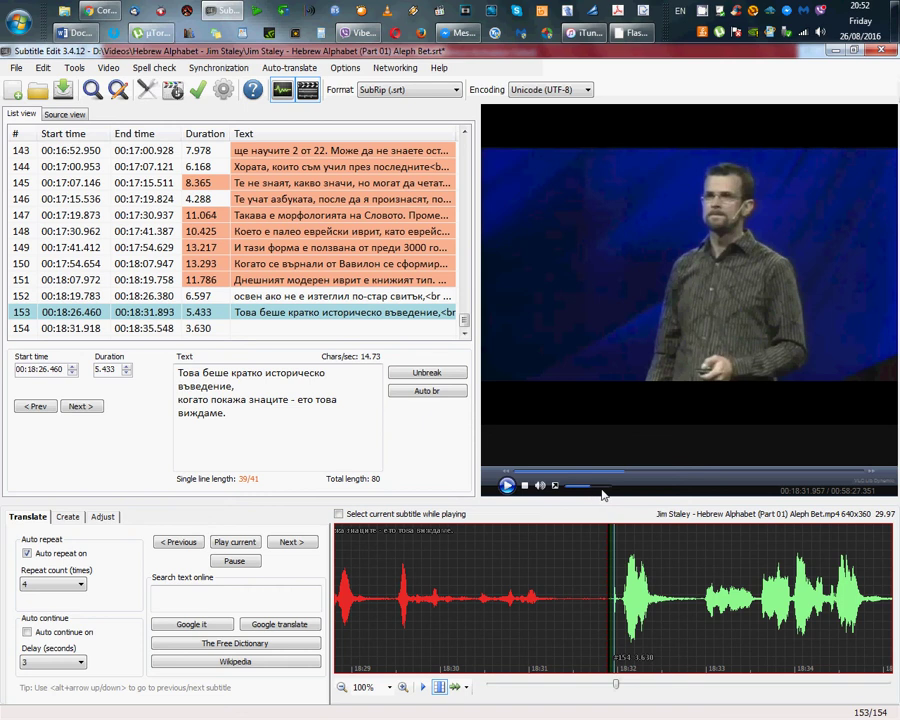
{"action": "left_click", "coordinate": [507, 486]}
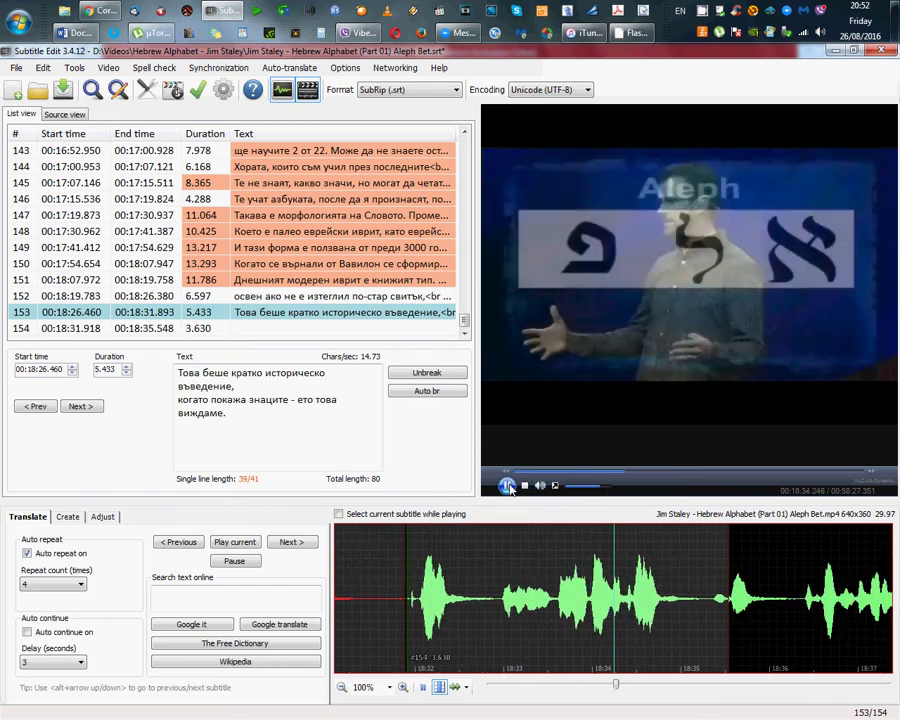
{"action": "left_click", "coordinate": [507, 486]}
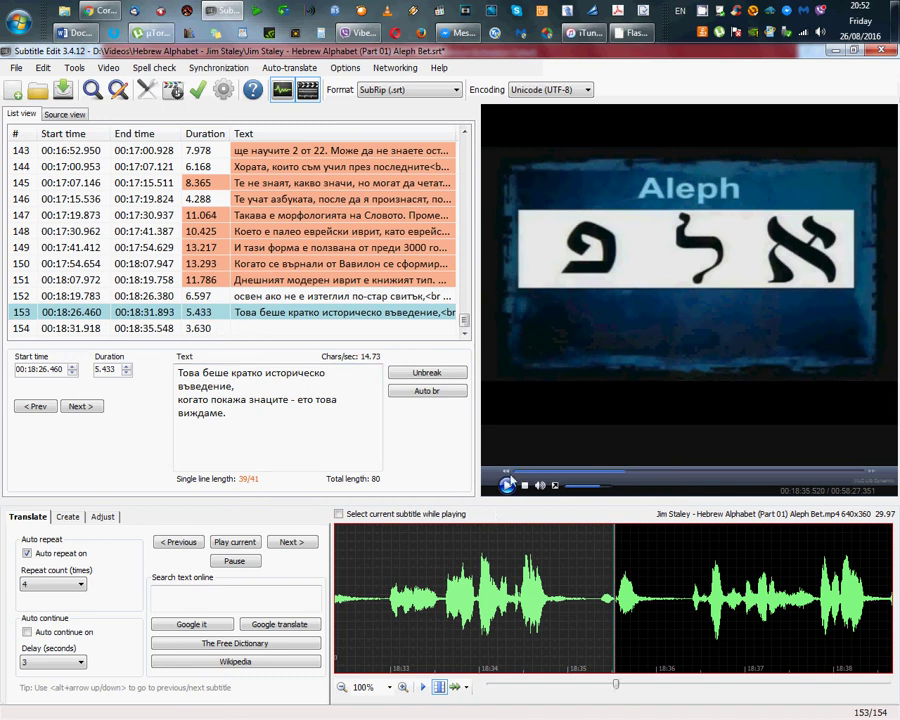
Step: Try a later start for subtitle 154, restore its start to 00:18:31.918, and shorten its end to 00:18:34.674
{"action": "scroll", "coordinate": [463, 594], "scroll_direction": "up", "scroll_amount": 3}
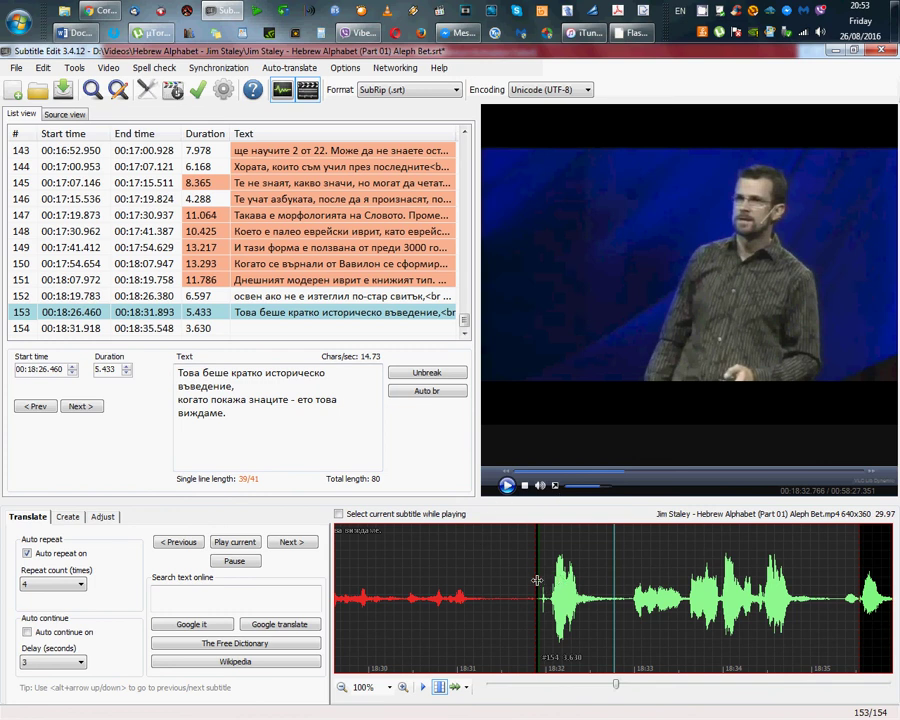
{"action": "left_click_drag", "start_coordinate": [537, 580], "coordinate": [572, 580]}
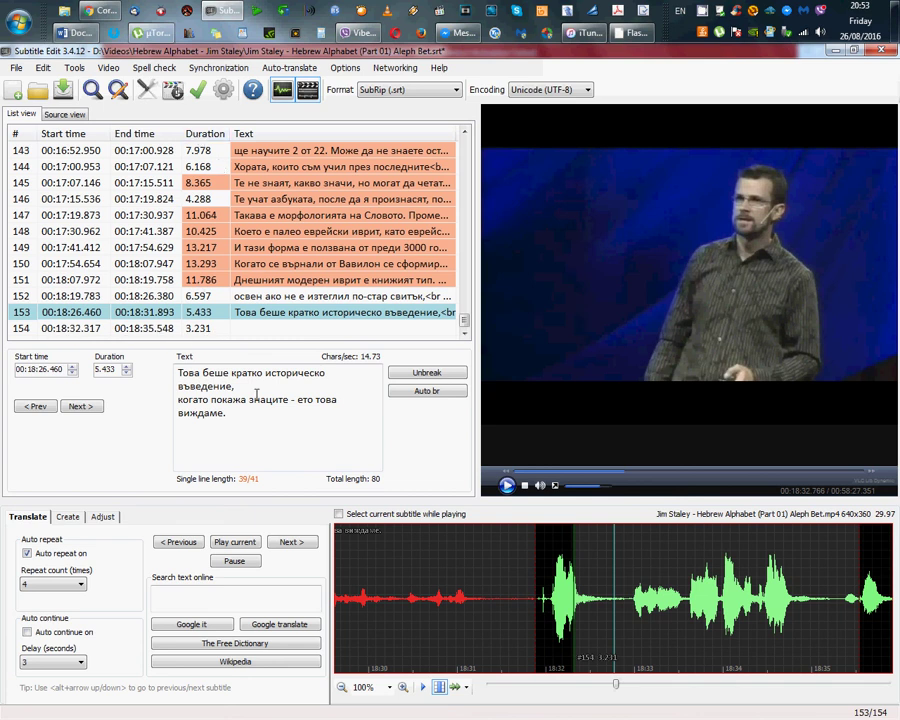
{"action": "left_click_drag", "start_coordinate": [615, 604], "coordinate": [526, 599]}
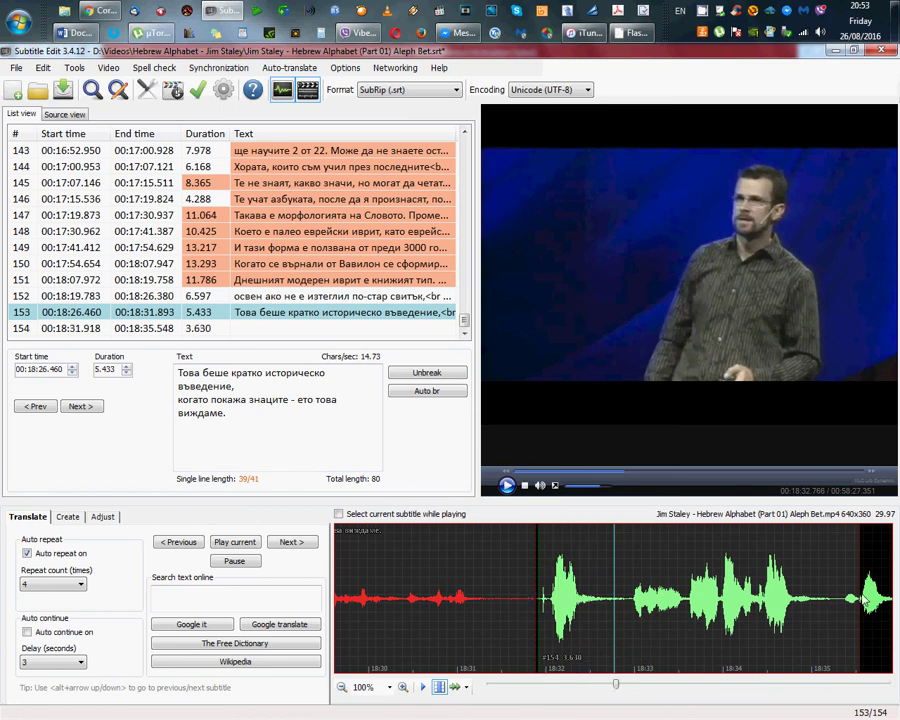
{"action": "left_click_drag", "start_coordinate": [864, 599], "coordinate": [782, 605]}
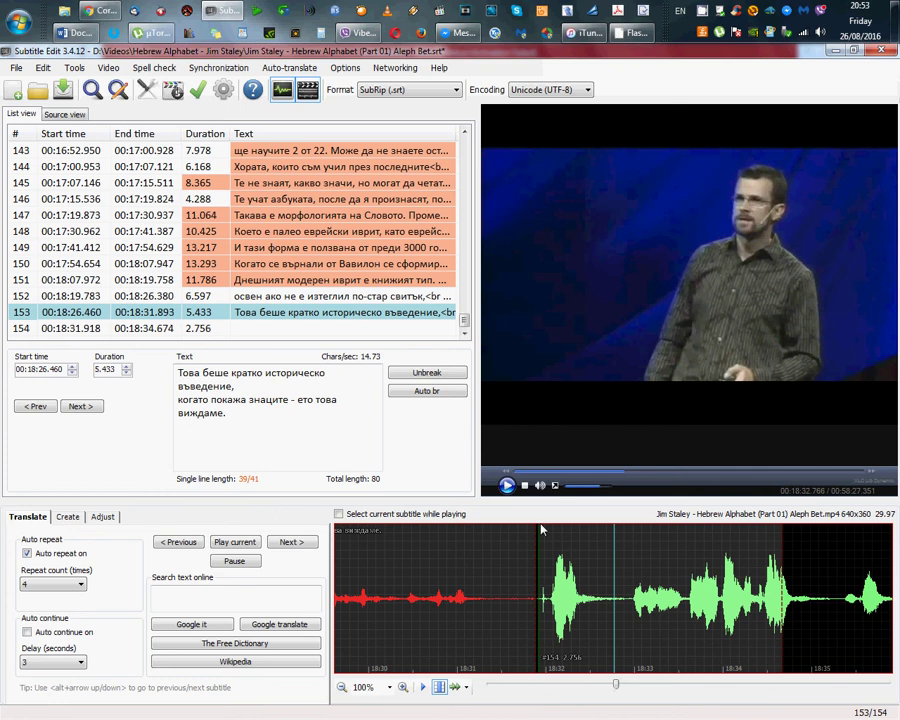
Step: Select subtitle 154, play the video from its start, and pause shortly after its end
{"action": "left_click", "coordinate": [141, 330]}
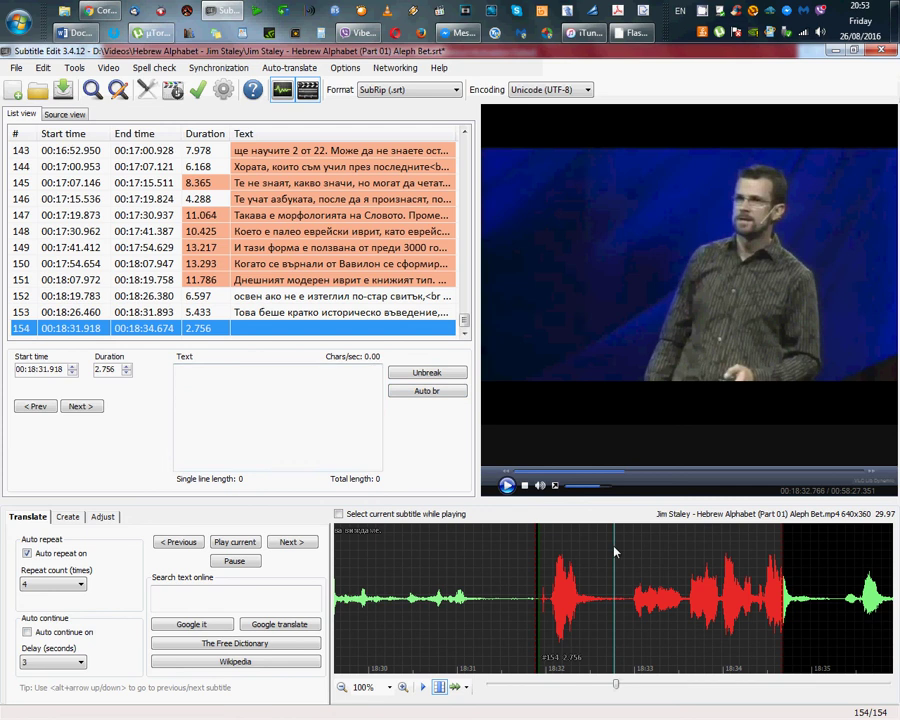
{"action": "left_click", "coordinate": [540, 551]}
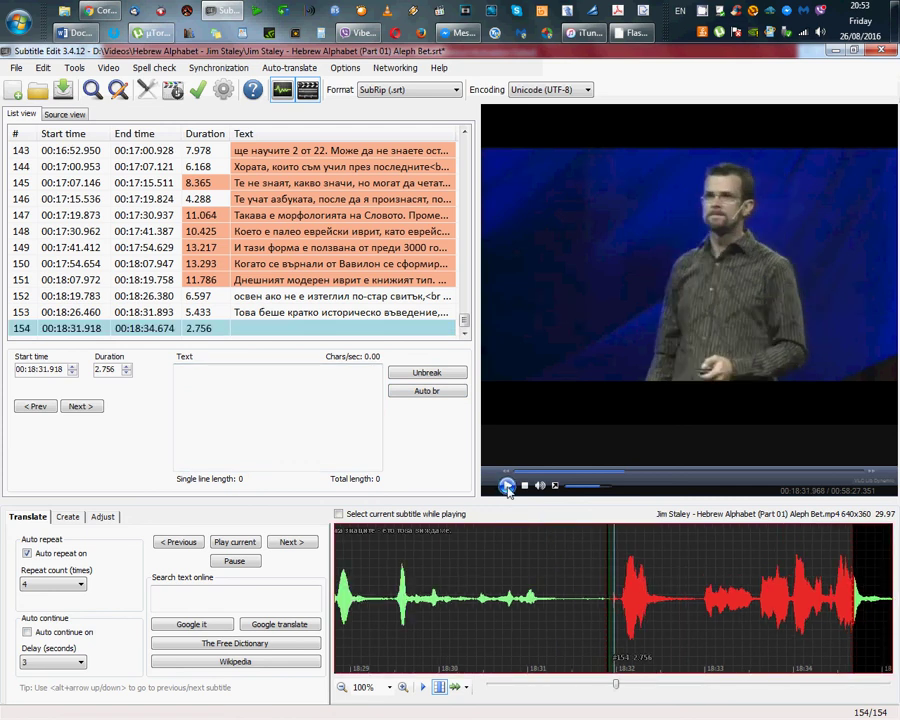
{"action": "left_click", "coordinate": [507, 486]}
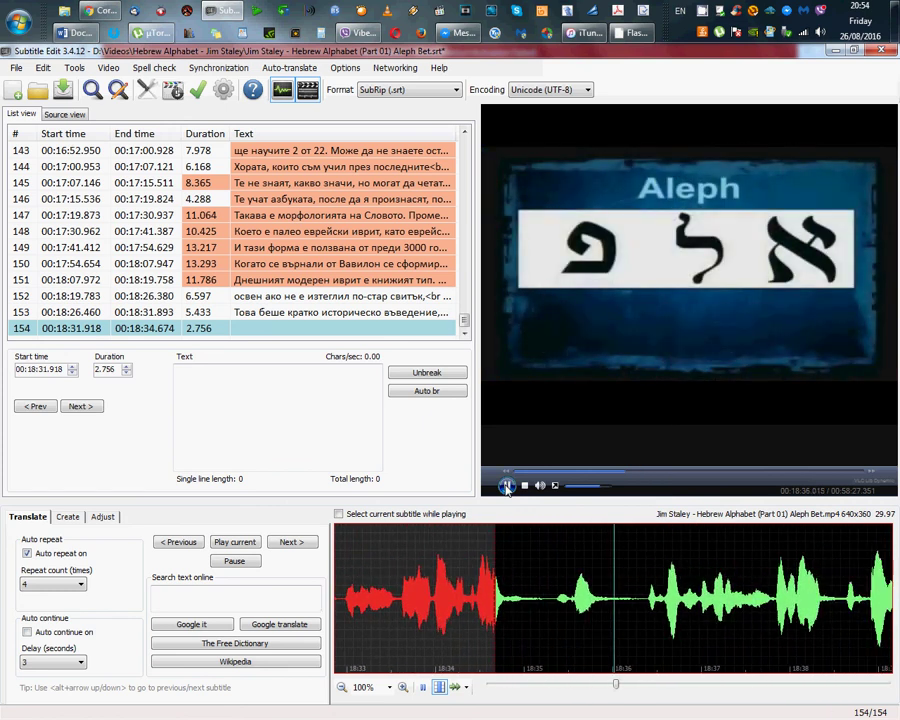
{"action": "left_click", "coordinate": [507, 486]}
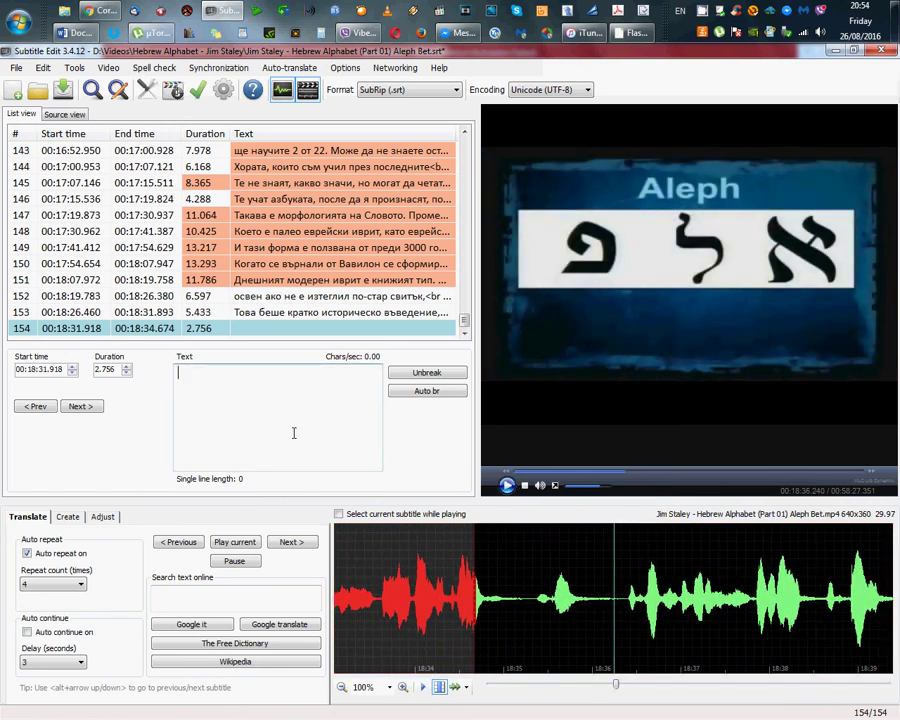
Step: Switch the keyboard to Bulgarian and enter the text "Алеф". Когато произнесеш "алеф" for subtitle 154, including the quotation marks
{"action": "type", "text": "ay"}
{"action": "key", "text": "BackSpace"}
{"action": "key", "text": "BackSpace"}
{"action": "key", "text": "alt+shift"}
{"action": "type", "text": "алф"}
{"action": "key", "text": "BackSpace"}
{"action": "key", "text": "BackSpace"}
{"action": "key", "text": "BackSpace"}
{"action": "type", "text": "Алеф"}
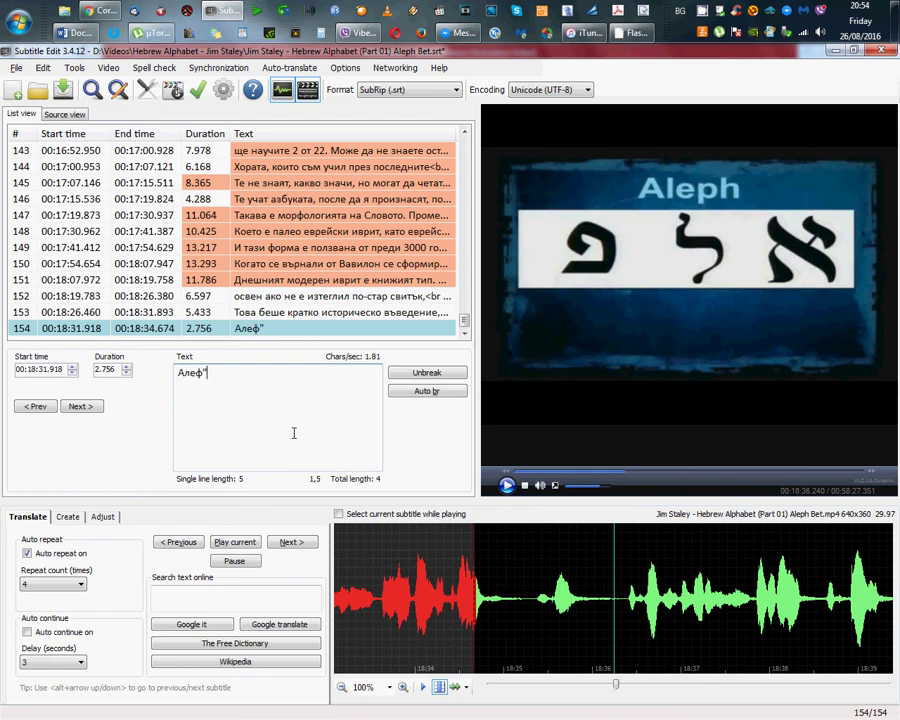
{"action": "type", "text": "\""}
{"action": "type", "text": ". Когато "}
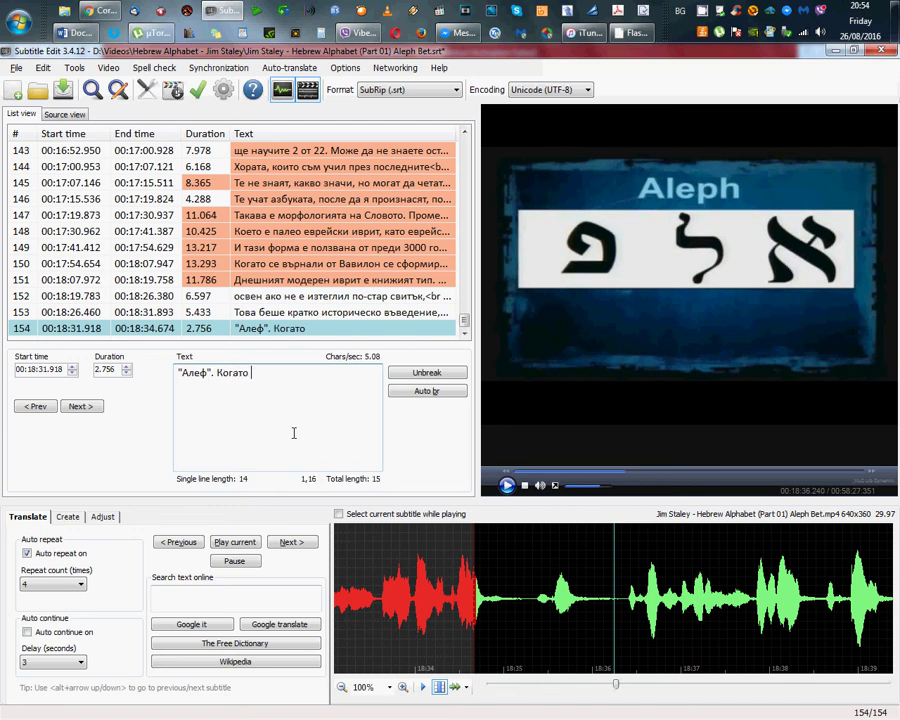
{"action": "type", "text": "произнесеш "}
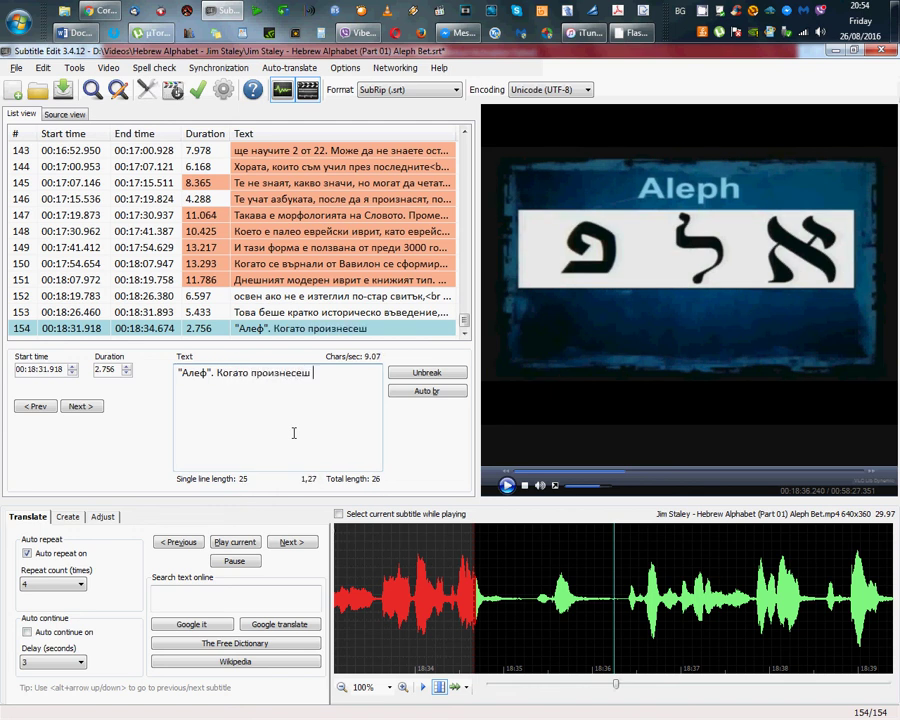
{"action": "type", "text": "\"алеф"}
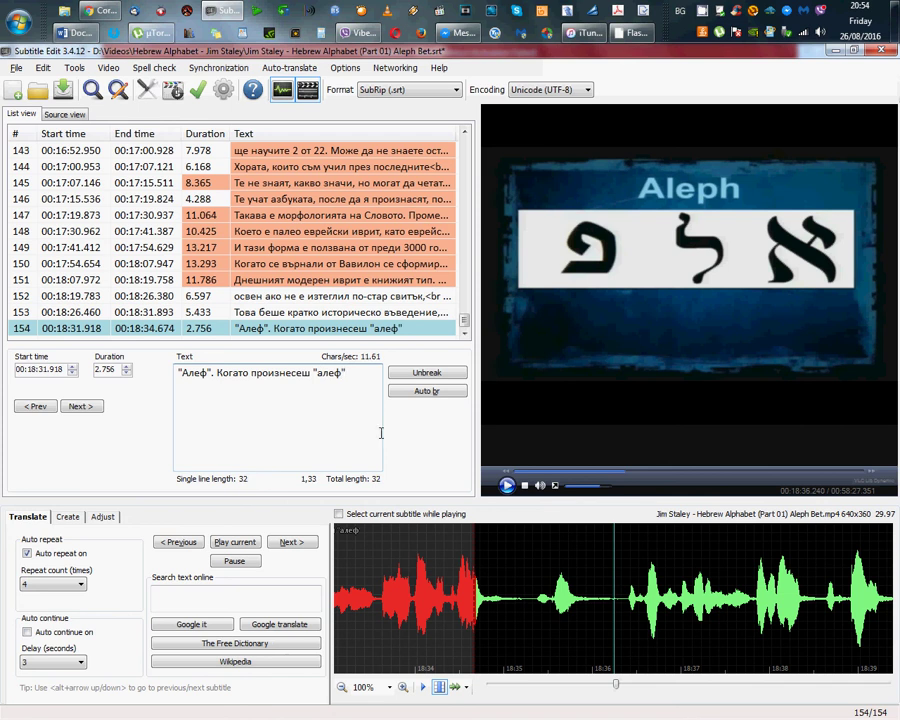
{"action": "type", "text": "\""}
Step: Play the next few seconds of video, pause, and continue subtitle 154's text with ", просто буквата, когато я произнасяш"
{"action": "left_click", "coordinate": [506, 486]}
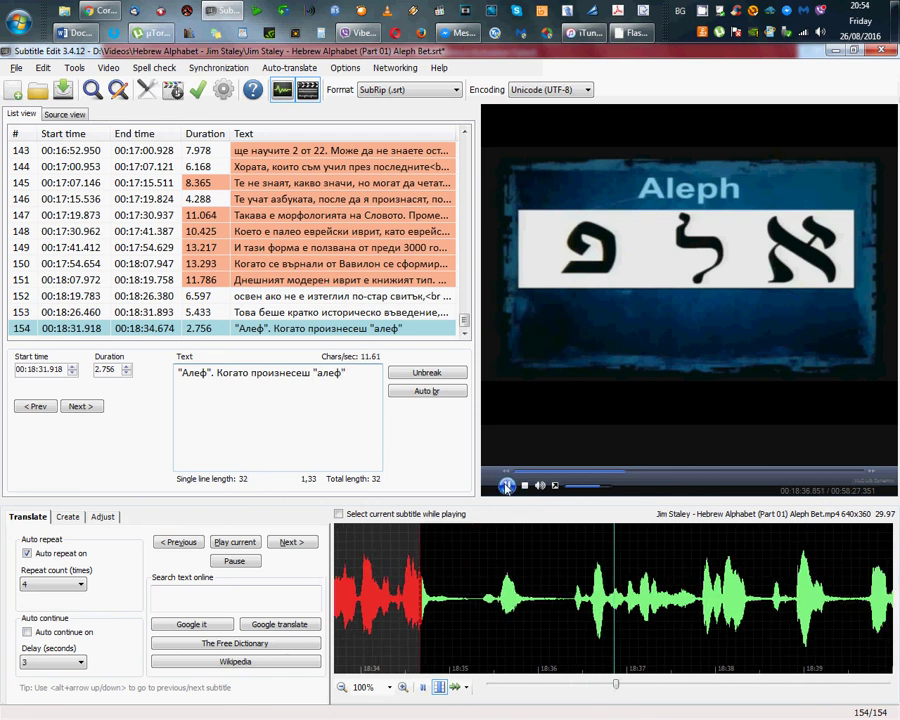
{"action": "left_click", "coordinate": [506, 486]}
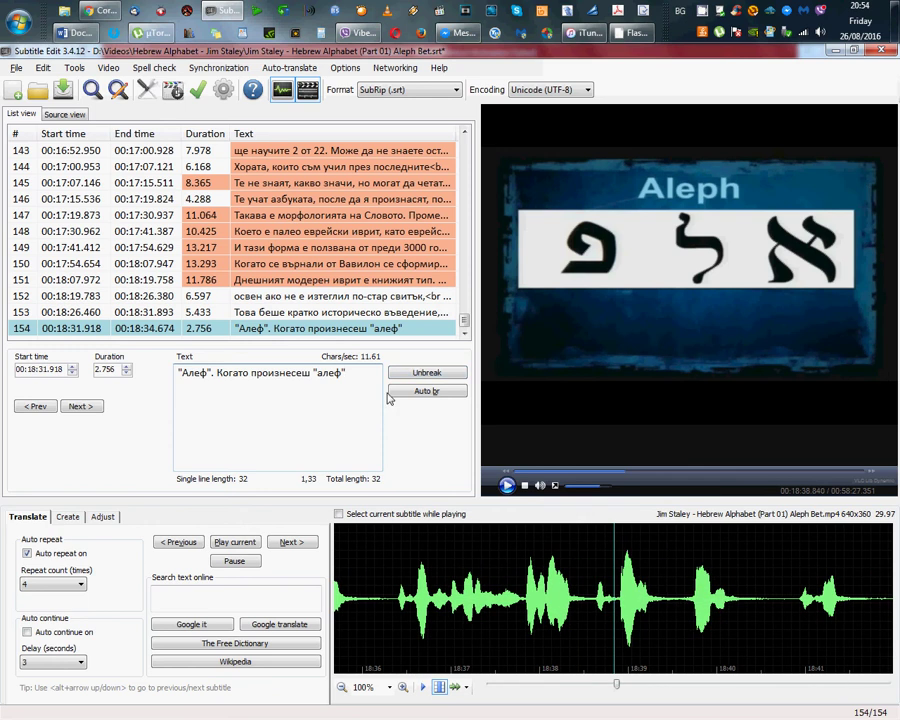
{"action": "type", "text": "просто букватаа"}
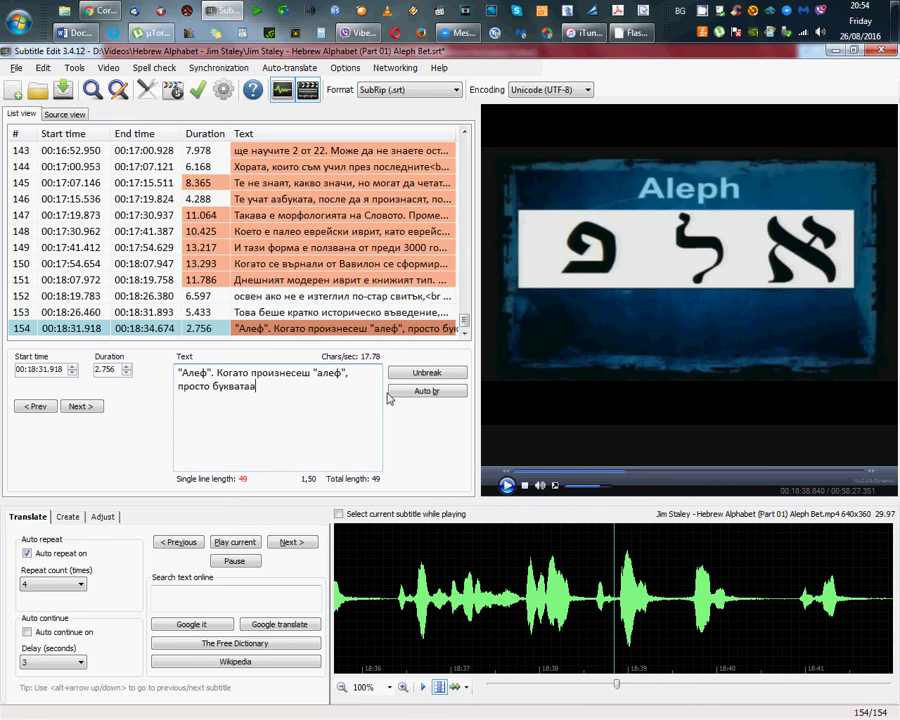
{"action": "key", "text": "BackSpace"}
{"action": "type", "text": ", когато я прои"}
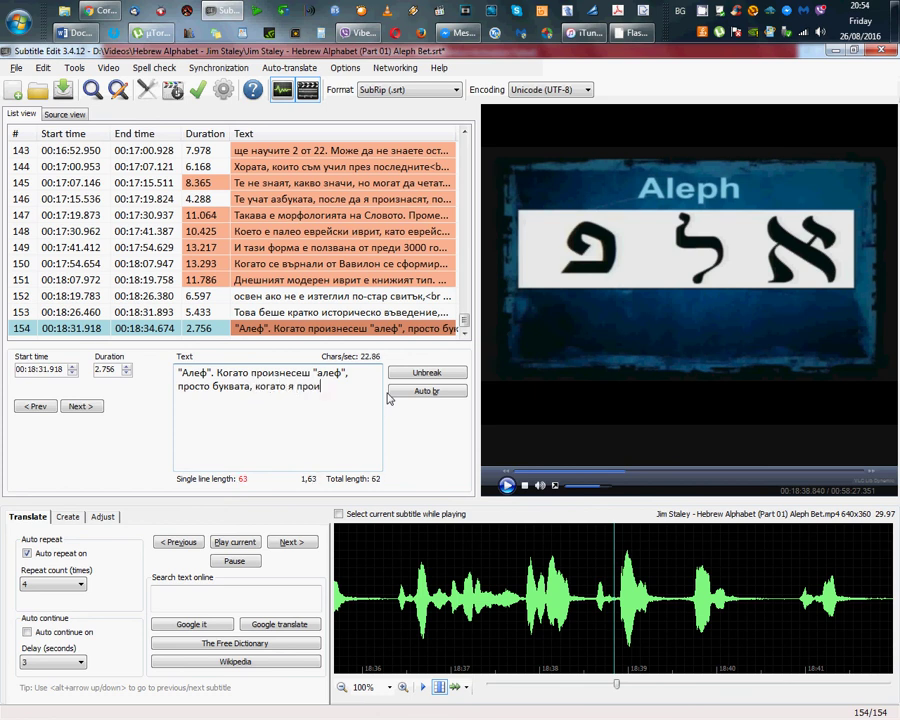
{"action": "type", "text": "знасяш"}
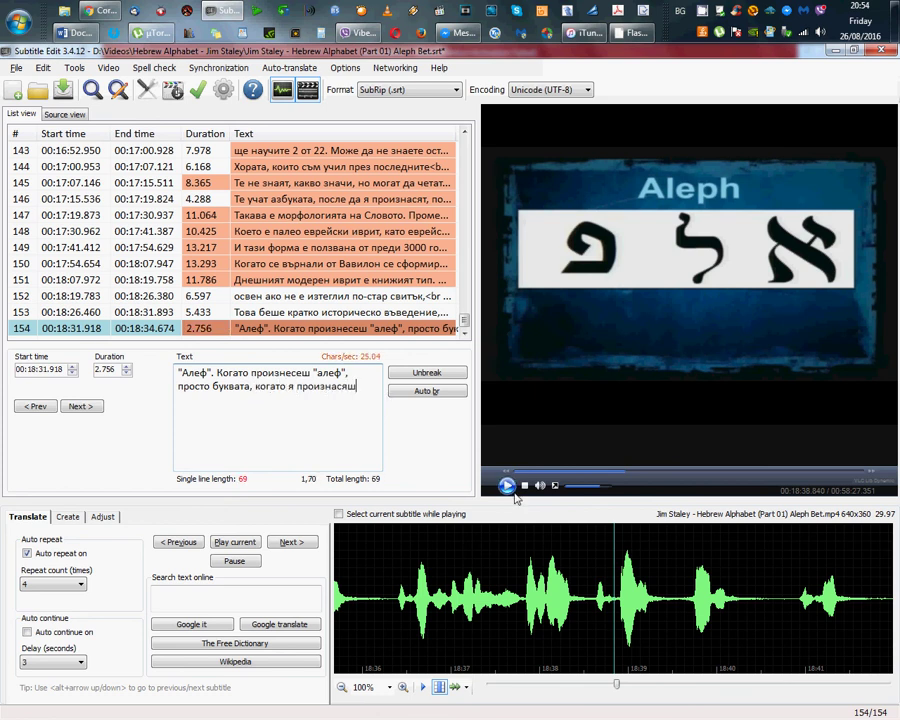
Step: Play the next few seconds of video, pause, and end subtitle 154's text with a full stop and "Алеф", "ламед" и "пе" in quotation marks
{"action": "left_click", "coordinate": [507, 487]}
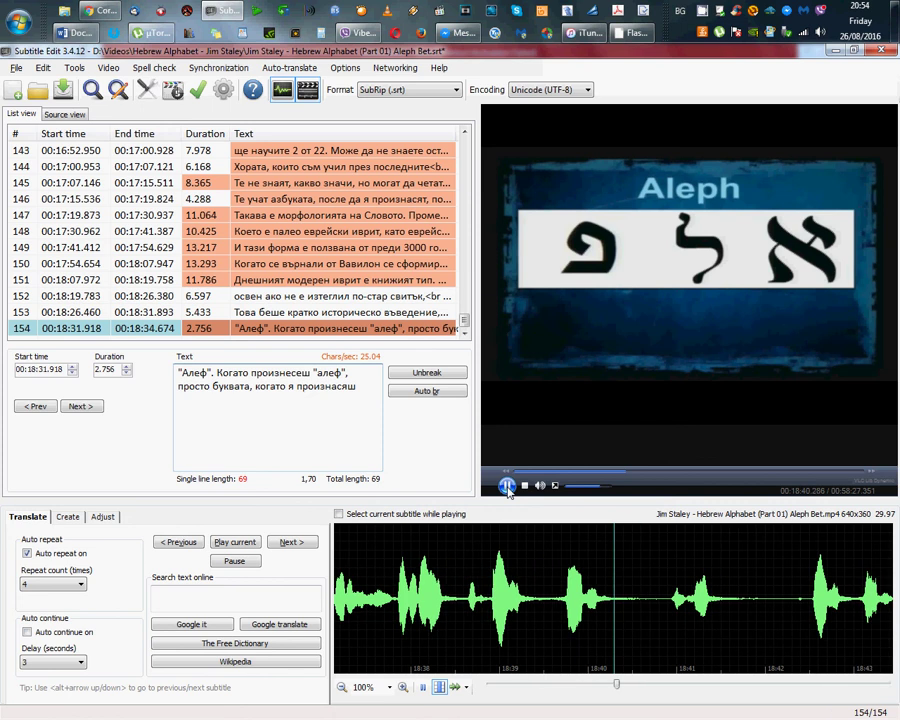
{"action": "left_click", "coordinate": [507, 487]}
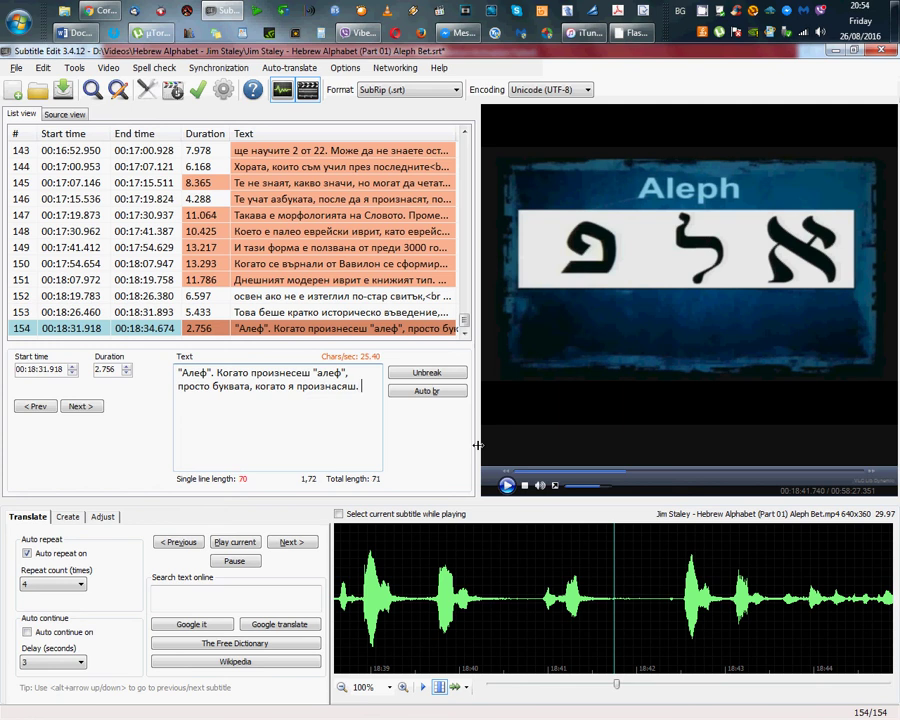
{"action": "type", "text": "Алеф"}
{"action": "key", "text": "Home"}
{"action": "type", "text": "\""}
{"action": "key", "text": "End"}
{"action": "type", "text": "\", \"ламе"}
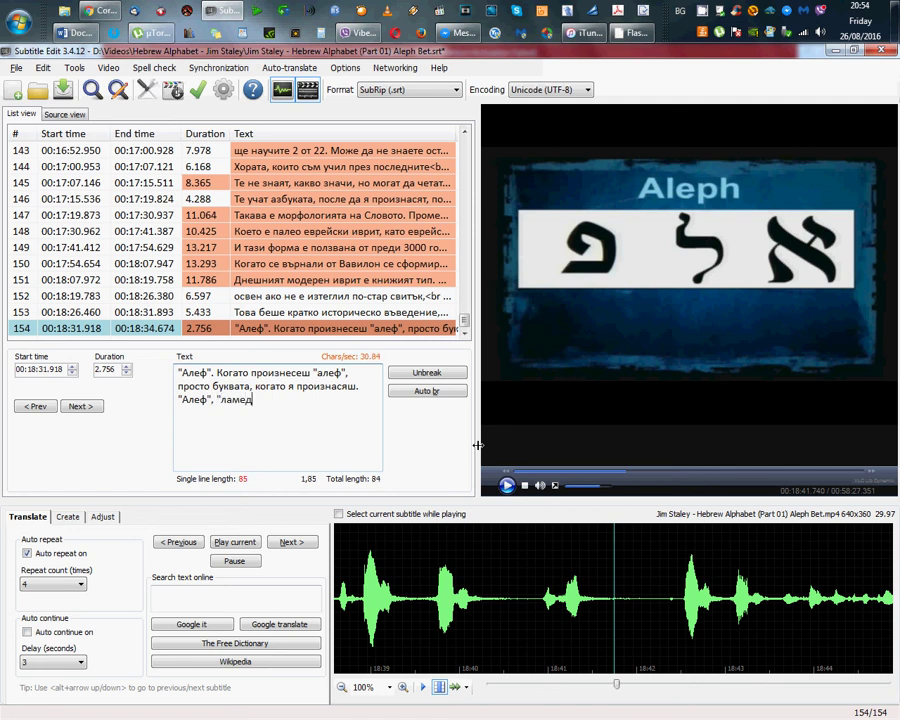
{"action": "type", "text": "д\" и"}
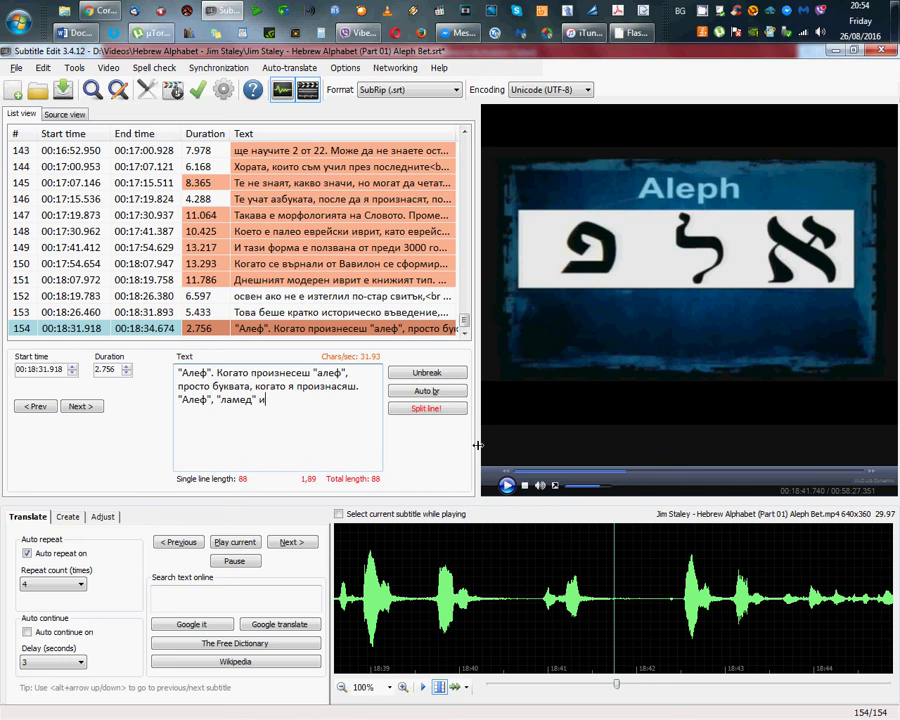
{"action": "type", "text": " \"пе"}
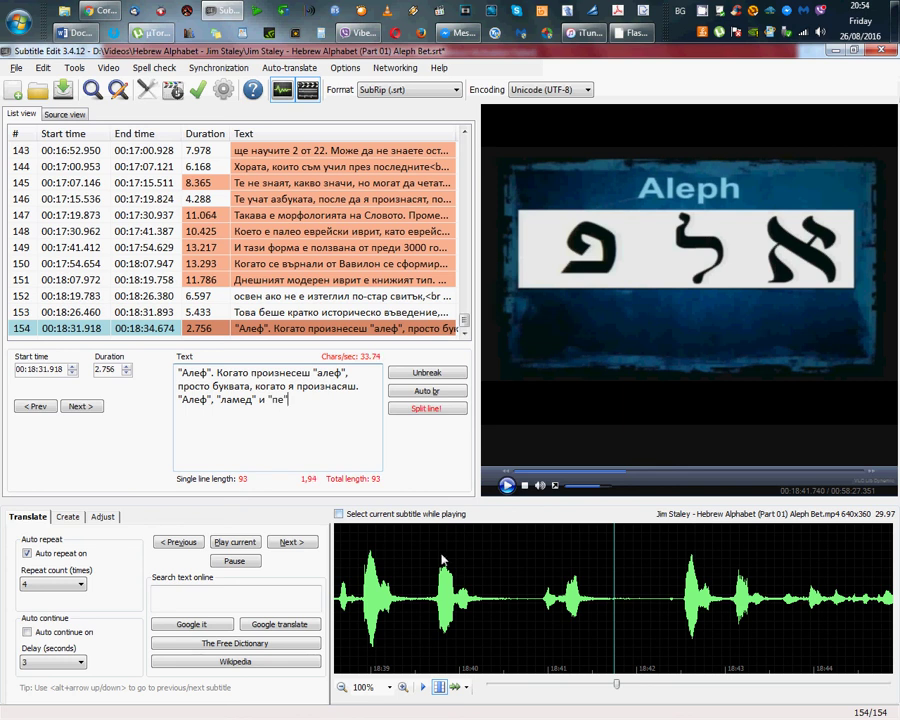
Step: Extend subtitle 154's end on the waveform to 00:18:40.758, playing the video to find where the speech continues
{"action": "scroll", "coordinate": [408, 597], "scroll_direction": "up", "scroll_amount": 3}
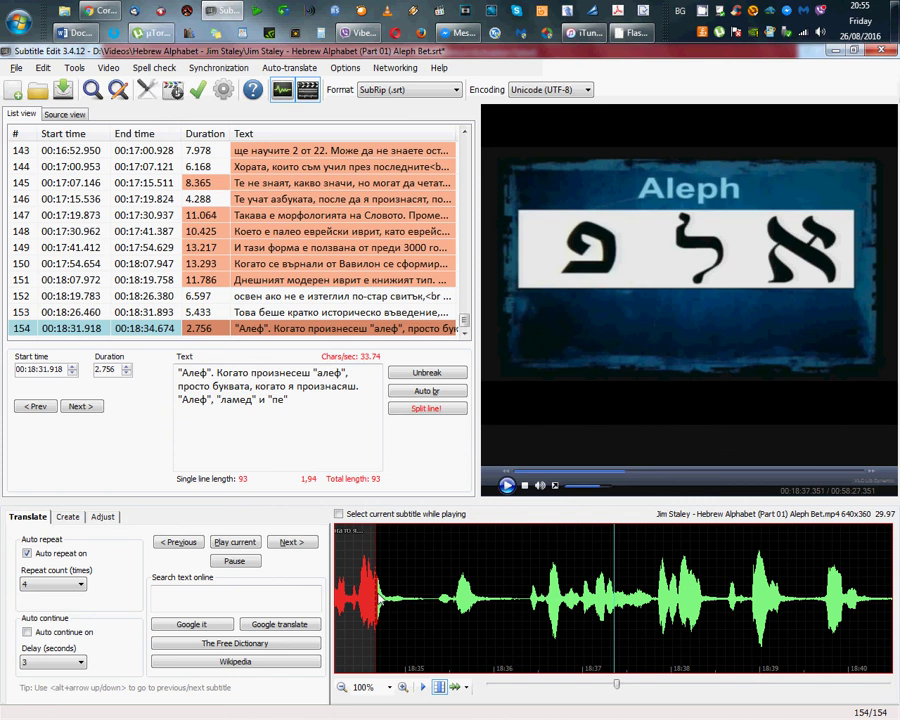
{"action": "left_click_drag", "start_coordinate": [378, 598], "coordinate": [480, 592]}
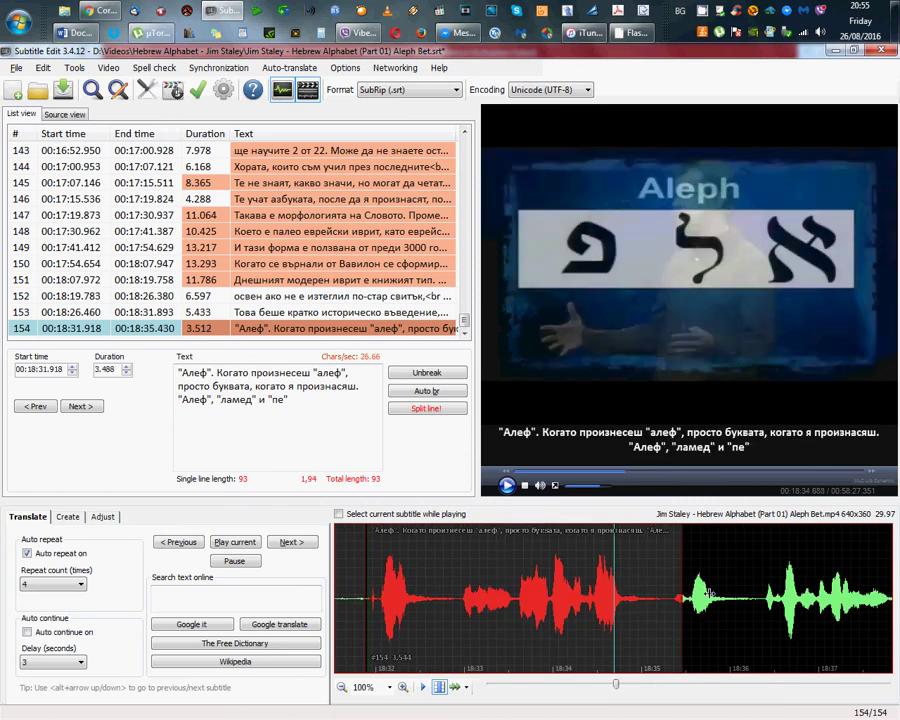
{"action": "left_click_drag", "start_coordinate": [708, 595], "coordinate": [846, 596]}
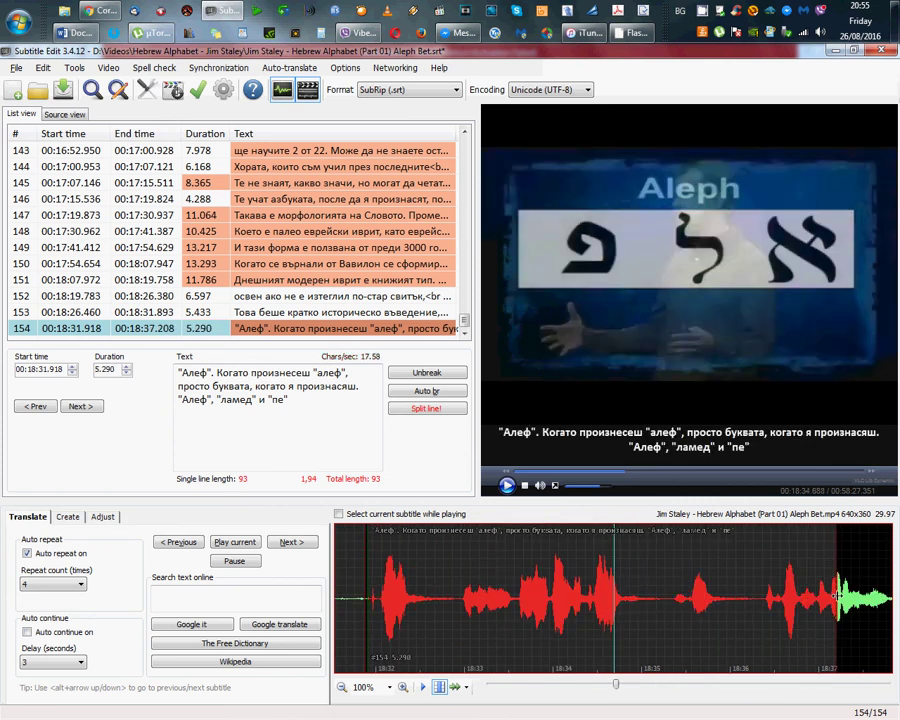
{"action": "left_click", "coordinate": [507, 486]}
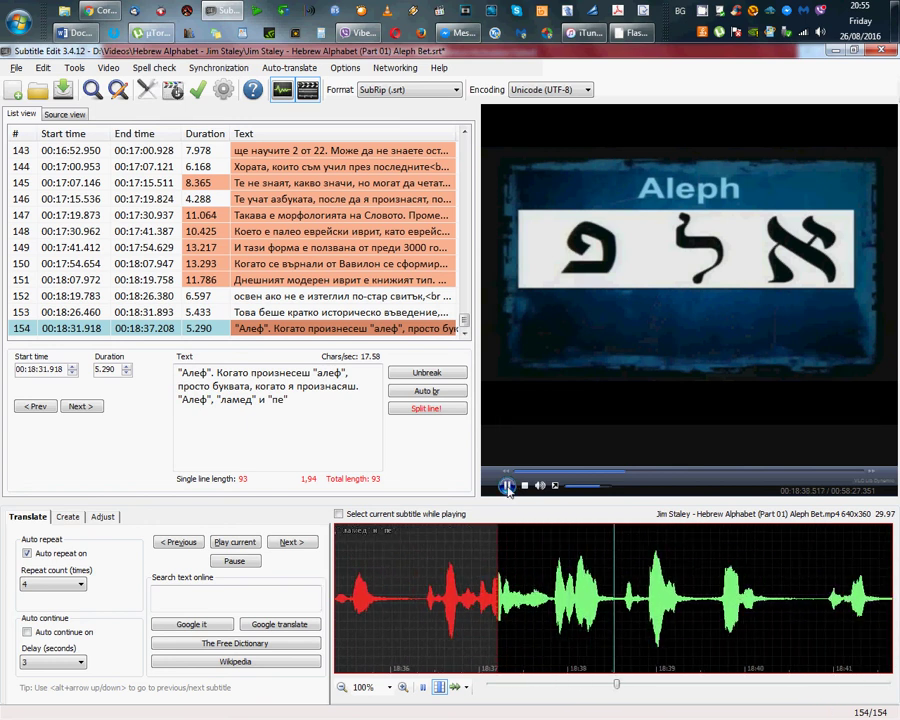
{"action": "left_click", "coordinate": [507, 486]}
{"action": "left_click_drag", "start_coordinate": [484, 578], "coordinate": [797, 582]}
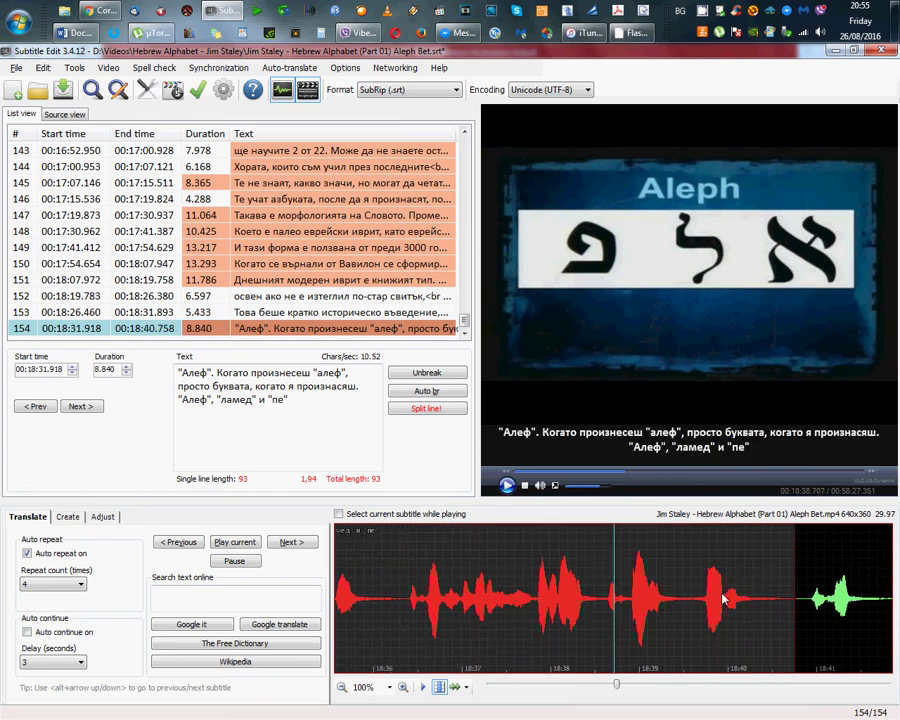
Step: Play the video past subtitle 154's end, pause, and extend its end on the waveform to 00:18:42.376
{"action": "left_click", "coordinate": [507, 486]}
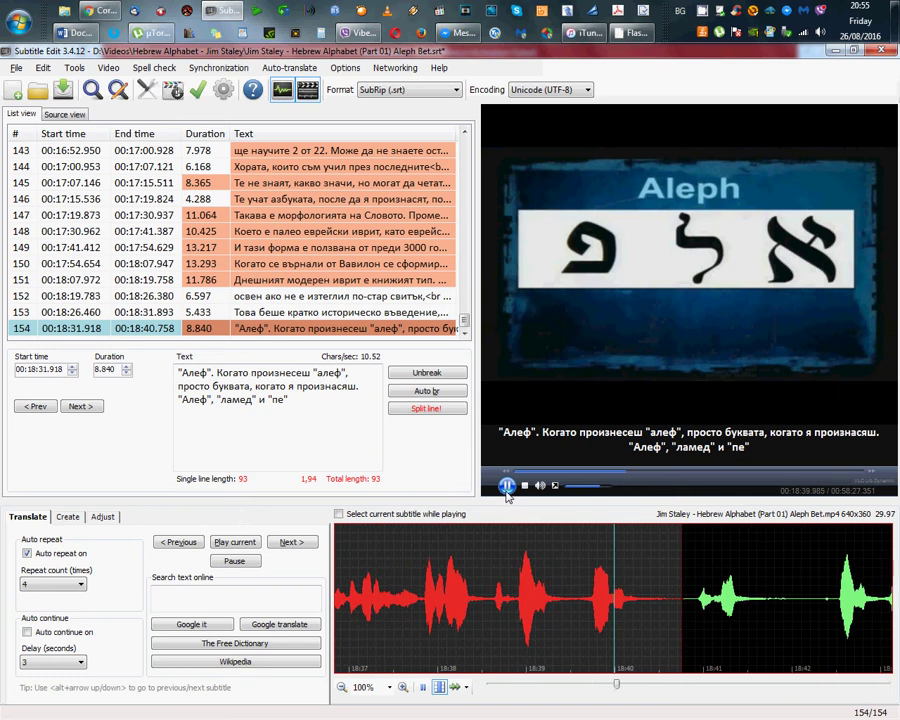
{"action": "left_click", "coordinate": [507, 486]}
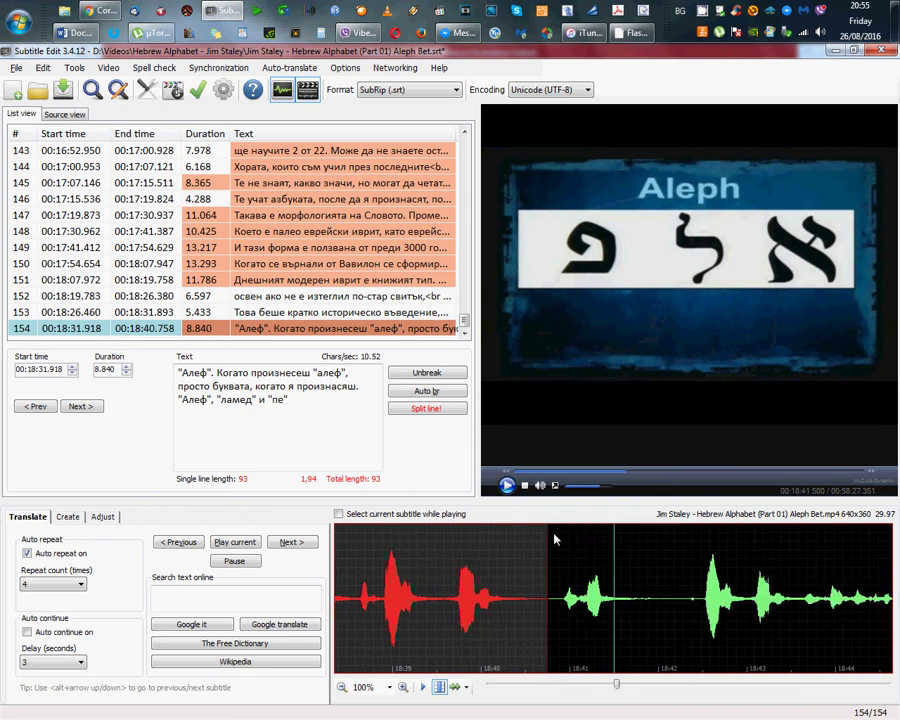
{"action": "left_click_drag", "start_coordinate": [548, 588], "coordinate": [691, 617]}
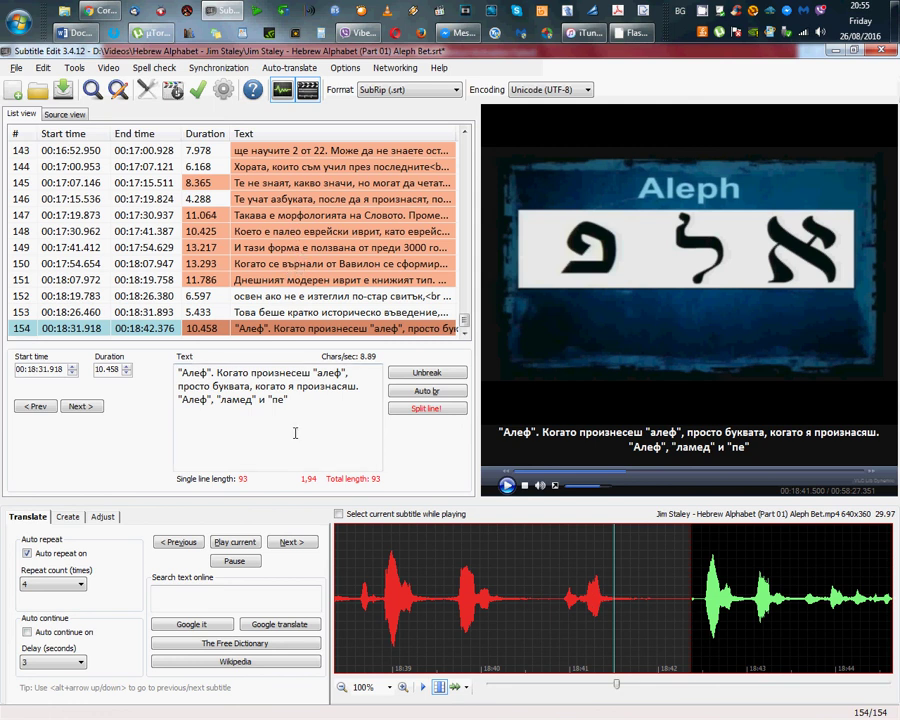
Step: Keep auto repeat on and choose a repeat count of 4 for playback while translating
{"action": "left_click", "coordinate": [275, 372]}
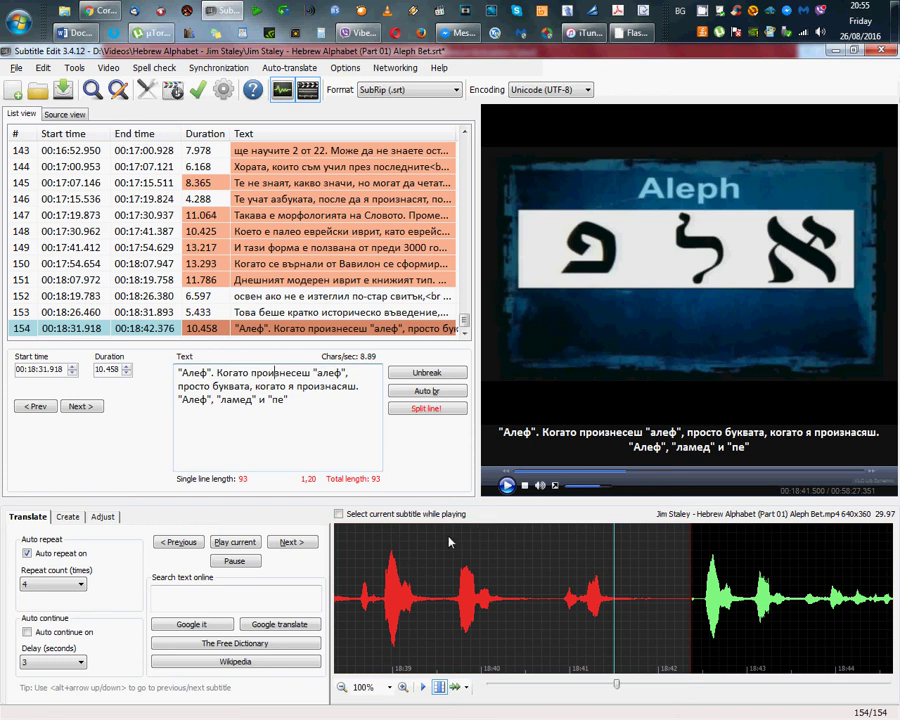
{"action": "left_click", "coordinate": [27, 554]}
{"action": "left_click", "coordinate": [33, 589]}
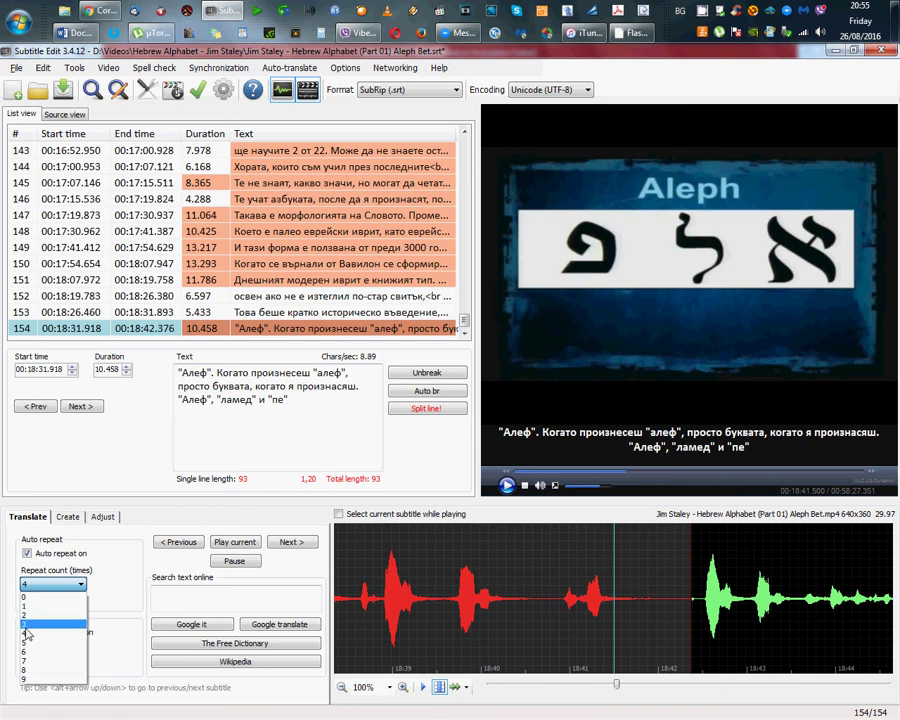
{"action": "left_click", "coordinate": [28, 633]}
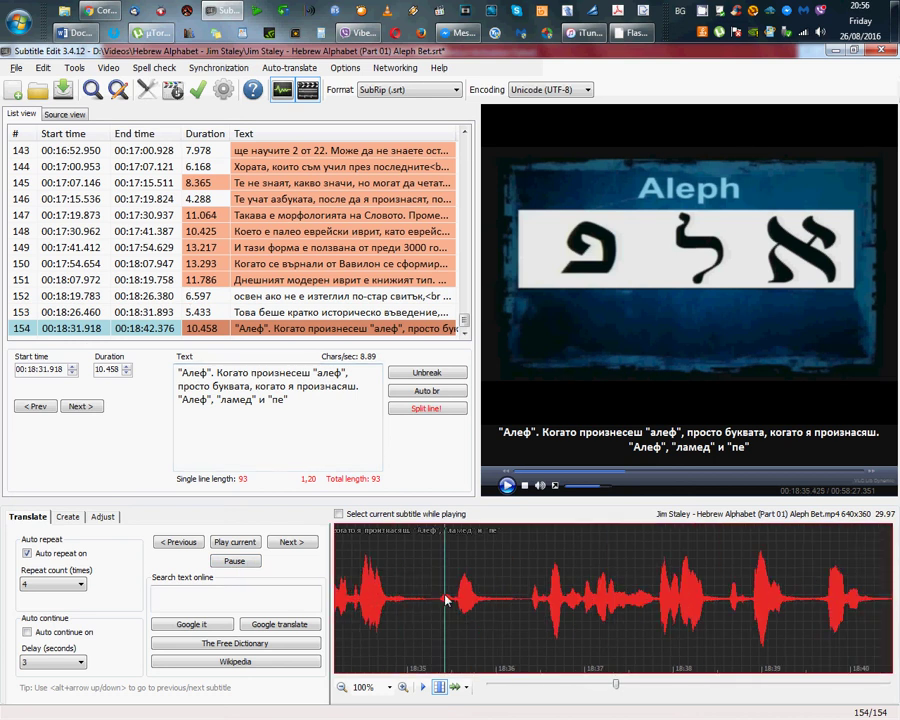
Step: Select subtitle 153 and return to subtitle 154 on the waveform, and play subtitle 154 as the current one
{"action": "left_click", "coordinate": [388, 596]}
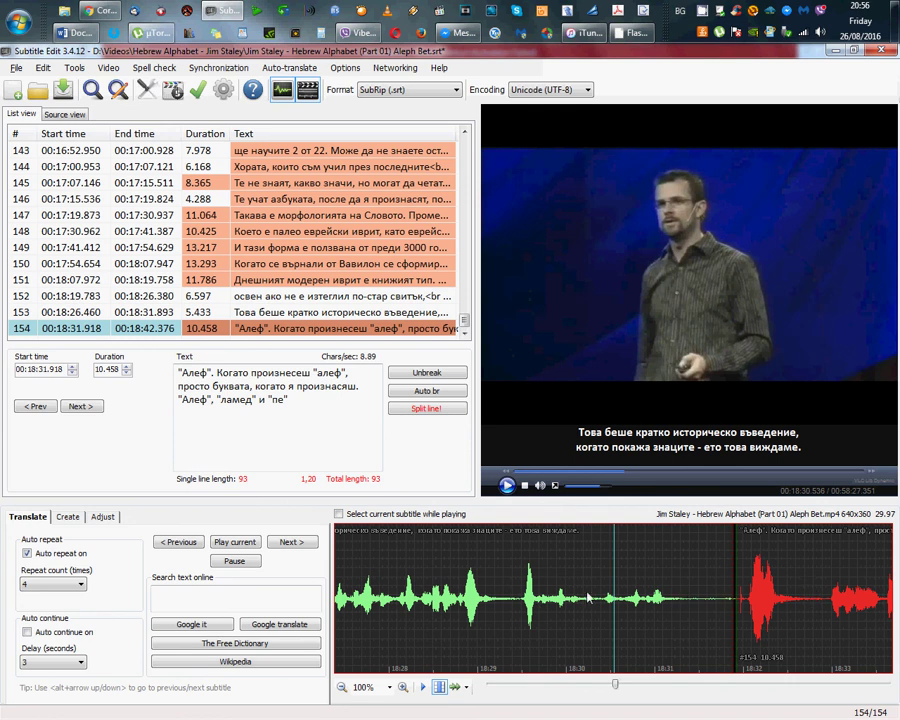
{"action": "left_click", "coordinate": [588, 597]}
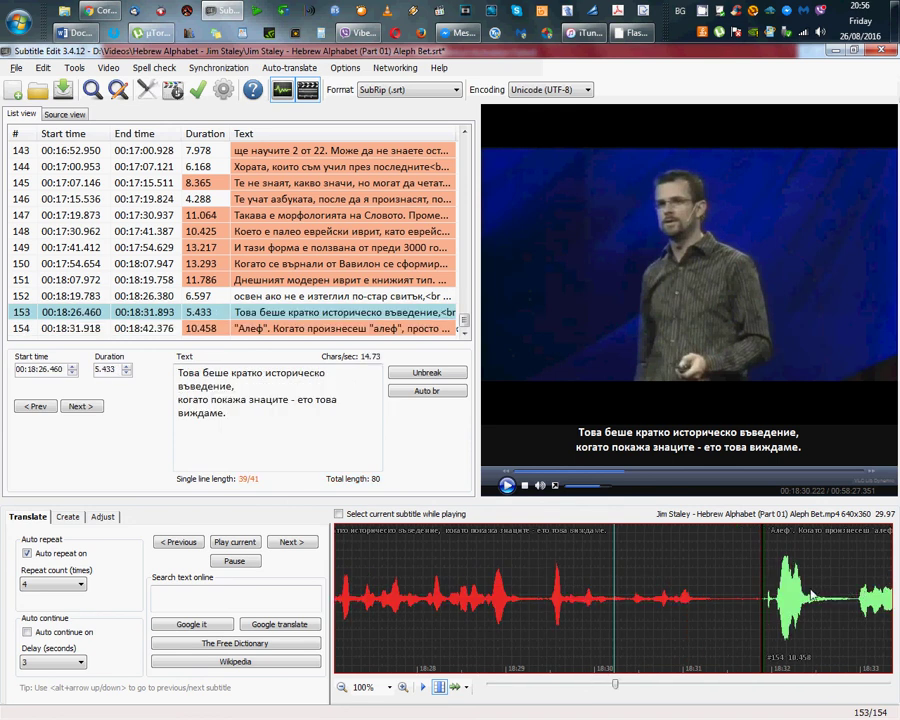
{"action": "left_click", "coordinate": [820, 603]}
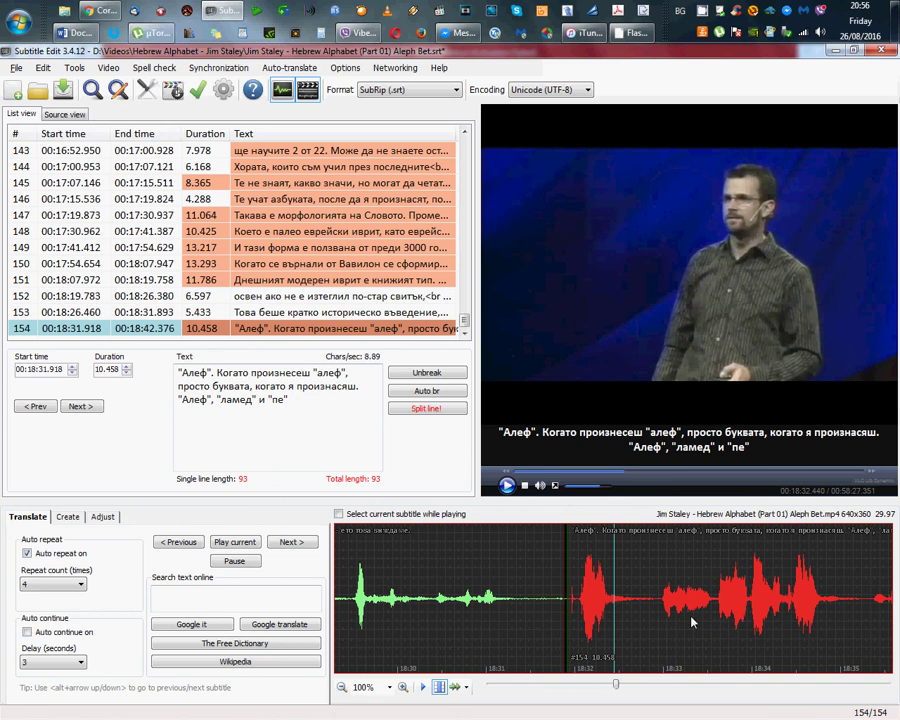
{"action": "left_click", "coordinate": [235, 541]}
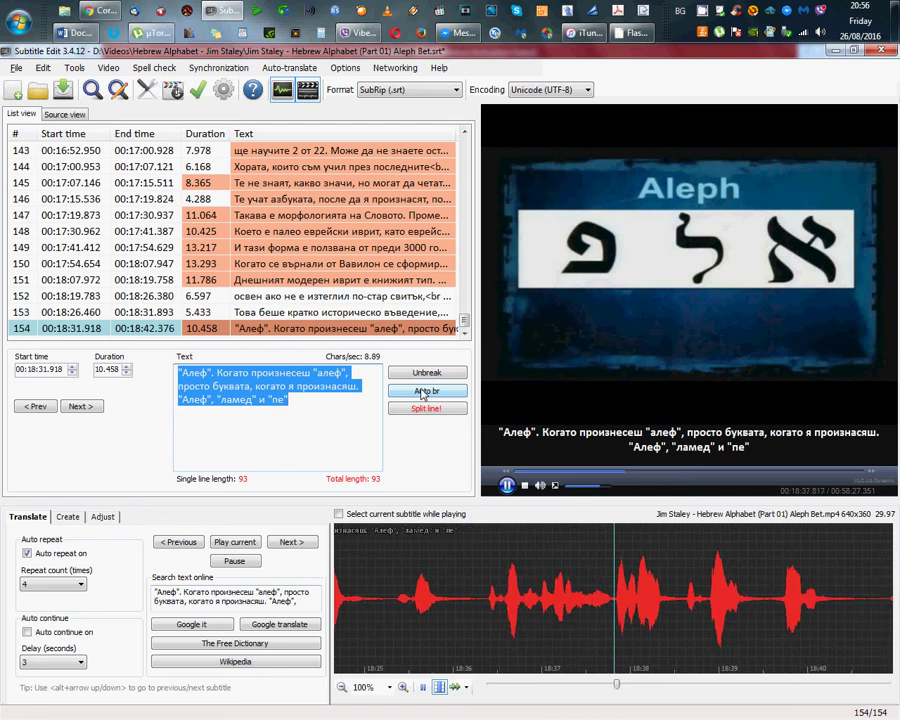
Step: Auto-break subtitle 154's text and insert "то не е" before "просто буквата"
{"action": "left_click", "coordinate": [421, 392]}
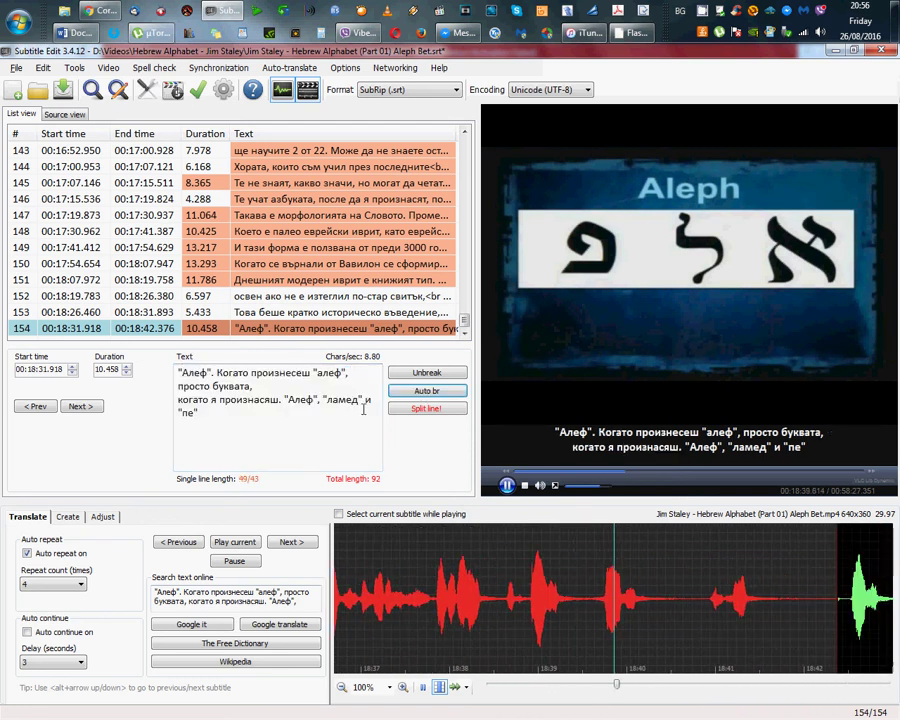
{"action": "left_click", "coordinate": [293, 398]}
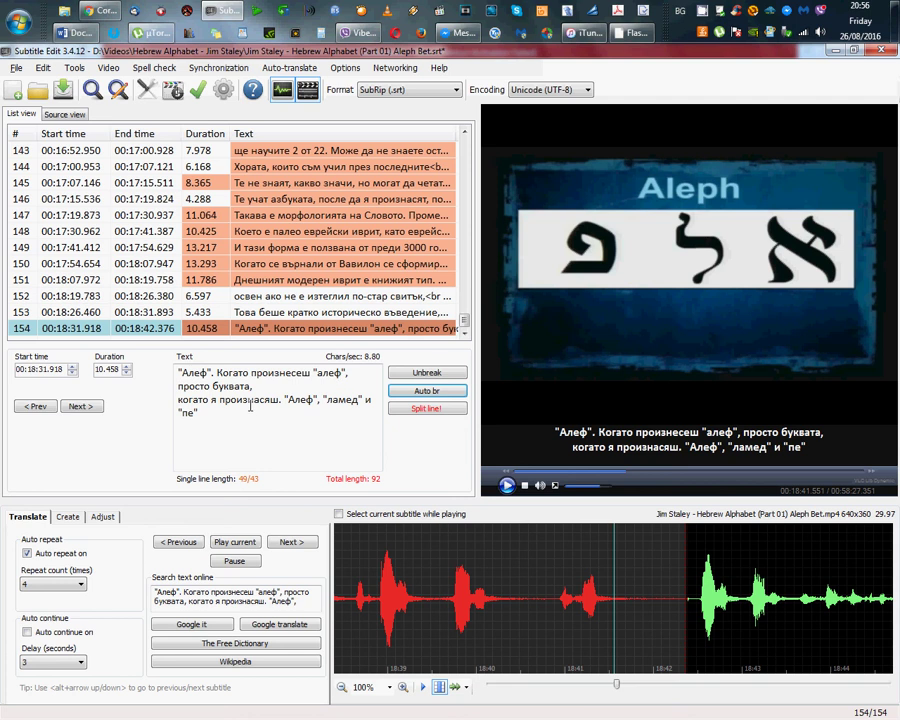
{"action": "left_click", "coordinate": [371, 379]}
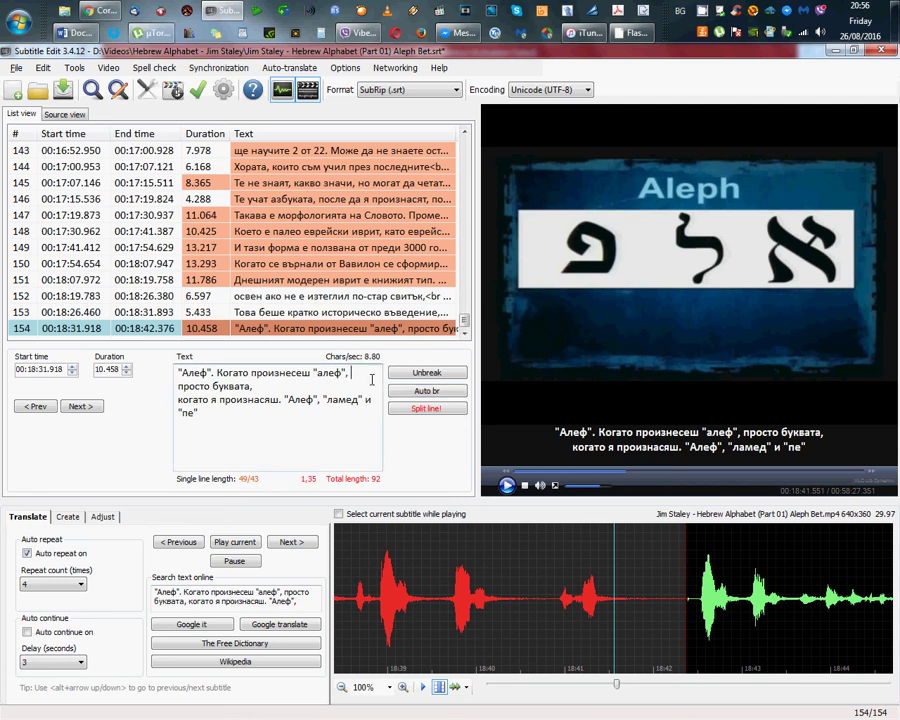
{"action": "type", "text": "то не е п"}
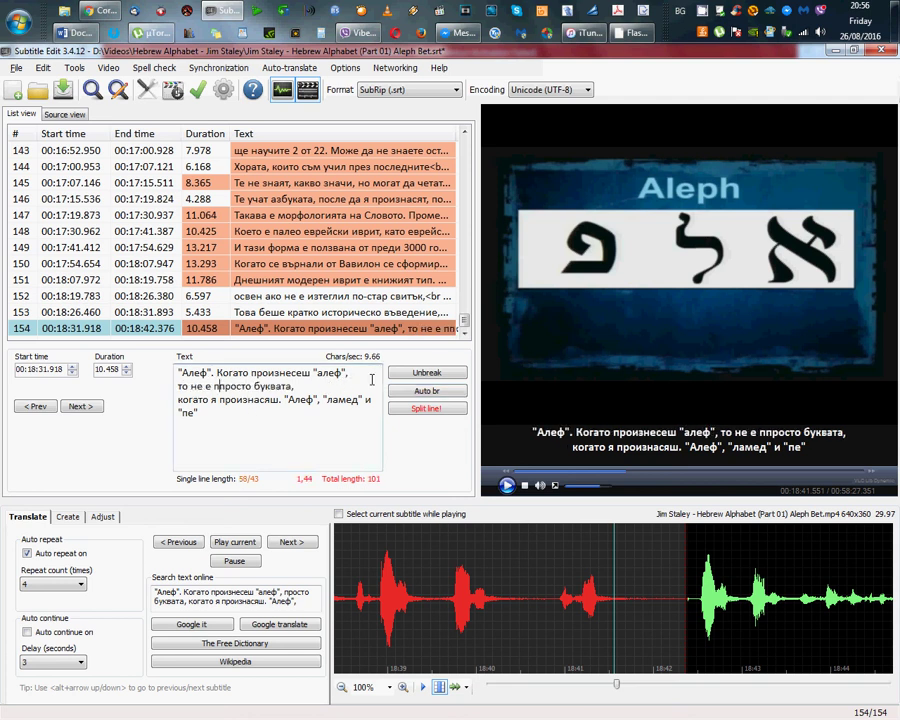
{"action": "key", "text": "BackSpace"}
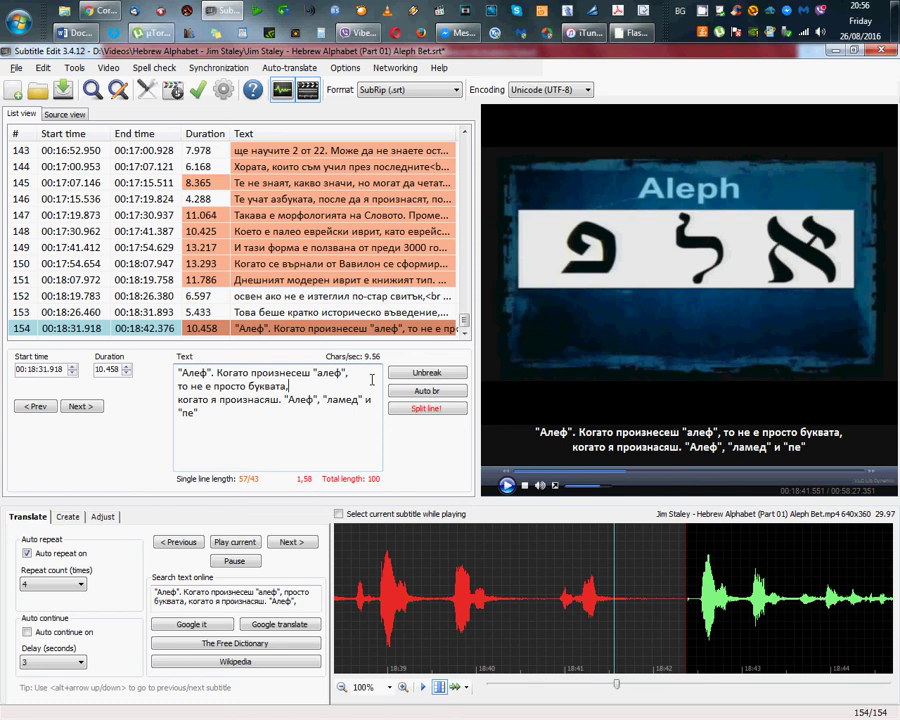
Step: Add ", а съдържа в себе си" after "буквата" and delete the phrase "когато я произнасяш." from subtitle 154
{"action": "key", "text": "BackSpace"}
{"action": "type", "text": ", а съ"}
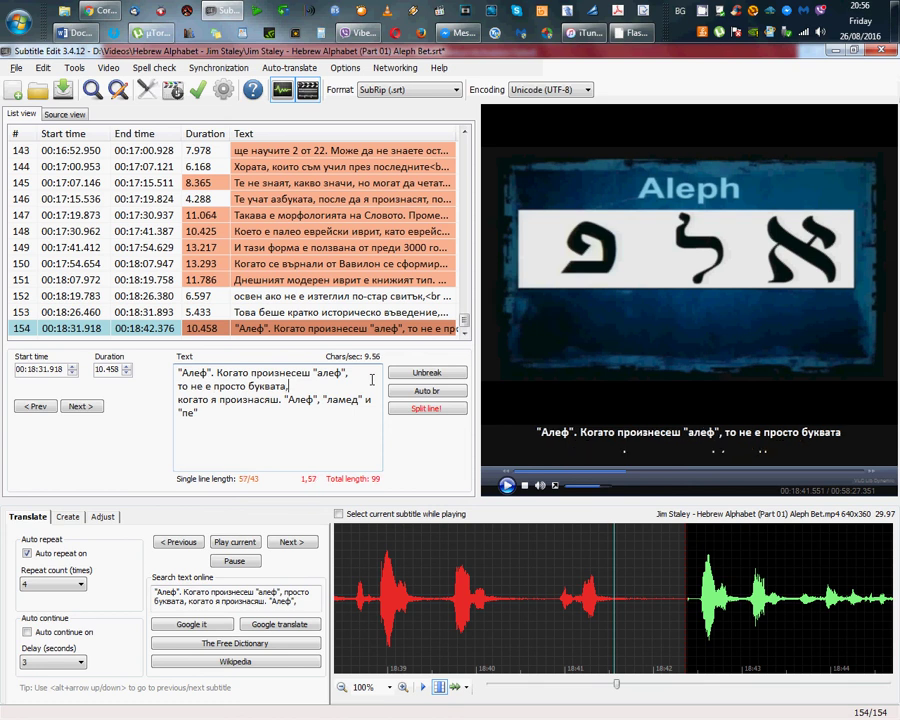
{"action": "type", "text": "държа в себе си"}
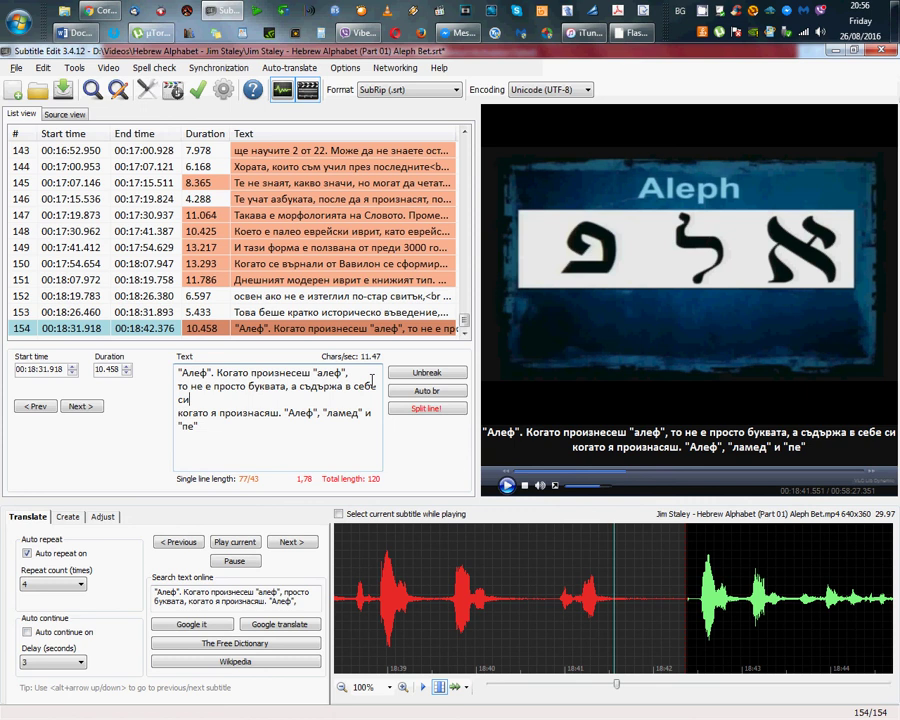
{"action": "key", "text": "Delete"}
{"action": "key", "text": "Delete"}
{"action": "key", "text": "Delete"}
{"action": "key", "text": "Delete"}
{"action": "key", "text": "Delete"}
{"action": "key", "text": "Delete"}
{"action": "key", "text": "Delete"}
{"action": "key", "text": "Delete"}
{"action": "key", "text": "Delete"}
{"action": "key", "text": "Delete"}
{"action": "key", "text": "Delete"}
{"action": "key", "text": "Delete"}
{"action": "key", "text": "Delete"}
{"action": "key", "text": "Delete"}
{"action": "key", "text": "Delete"}
{"action": "key", "text": "Delete"}
{"action": "key", "text": "Delete"}
{"action": "key", "text": "Delete"}
{"action": "key", "text": "Delete"}
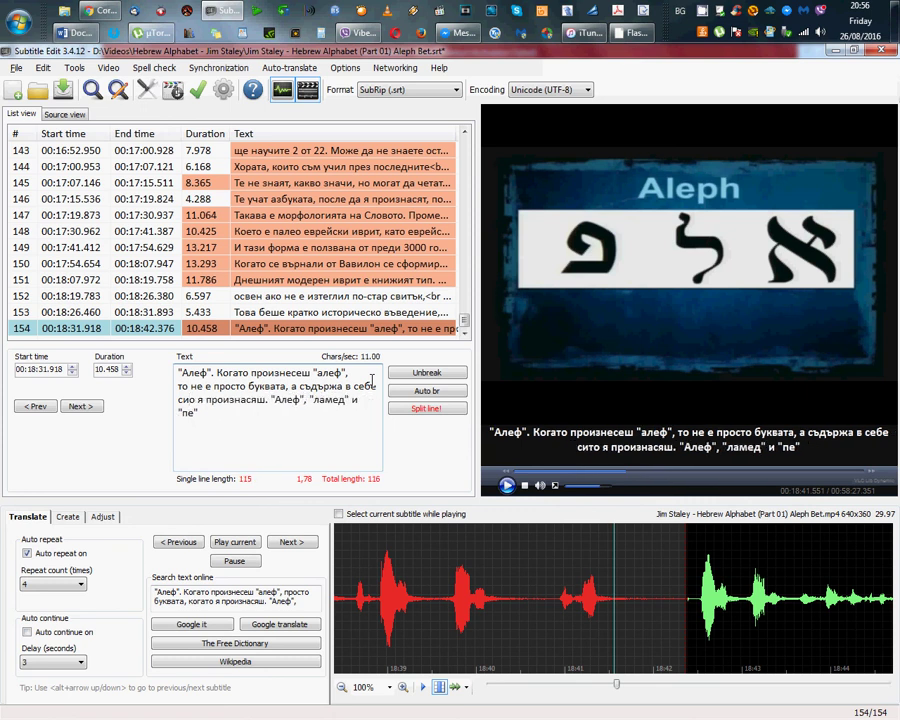
{"action": "key", "text": "Delete"}
{"action": "key", "text": "Delete"}
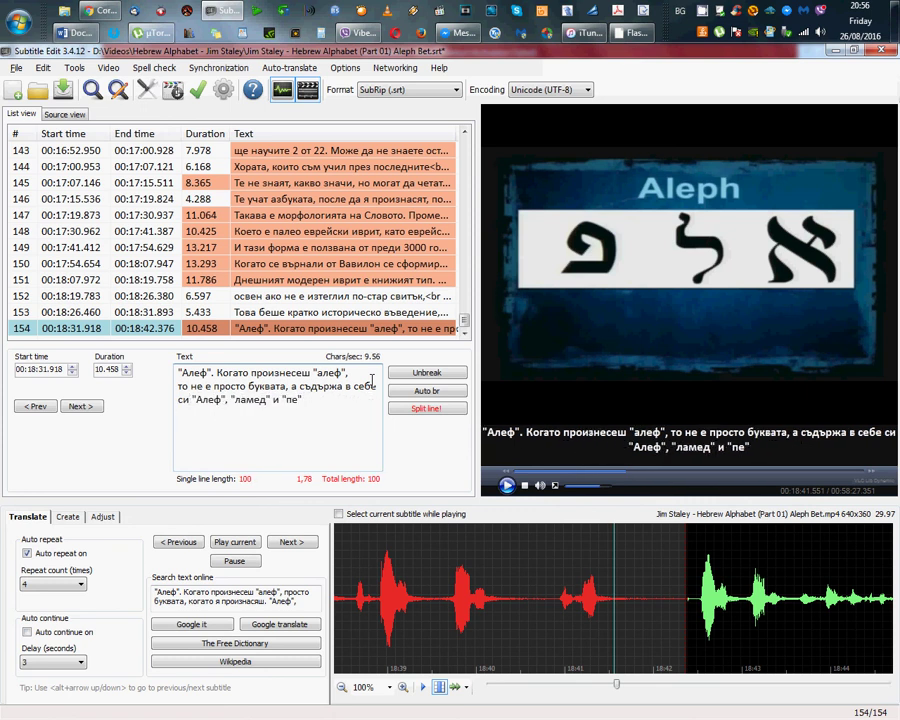
Step: Reword the end of subtitle 154 as: и "алеф", и "ламед", и "пе", with lowercase "алеф" and a closing full stop
{"action": "type", "text": "и"}
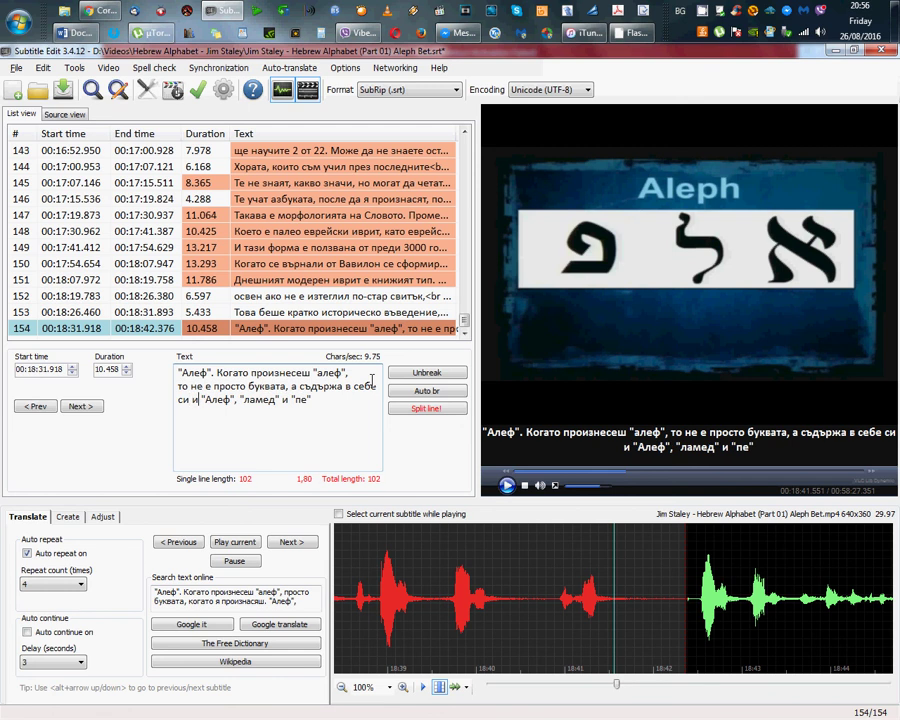
{"action": "key", "text": "BackSpace"}
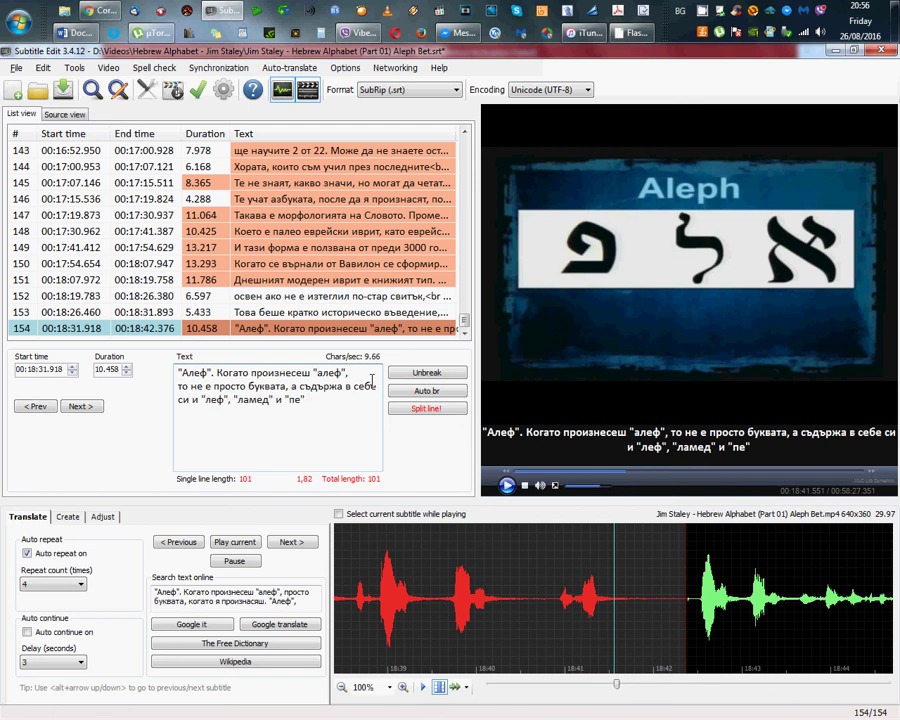
{"action": "type", "text": "а"}
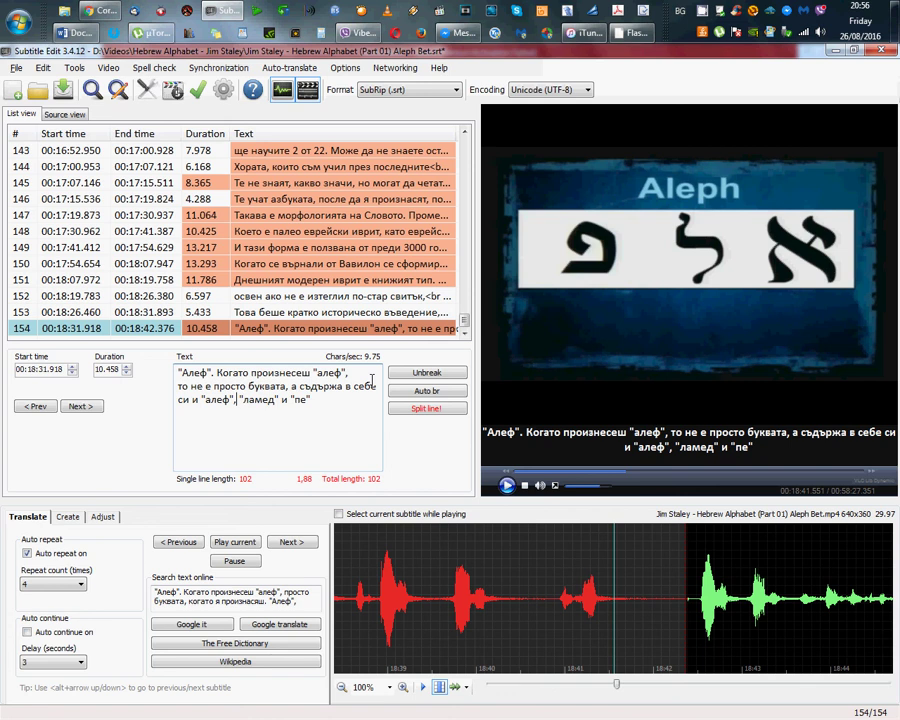
{"action": "key", "text": "BackSpace"}
{"action": "type", "text": "и"}
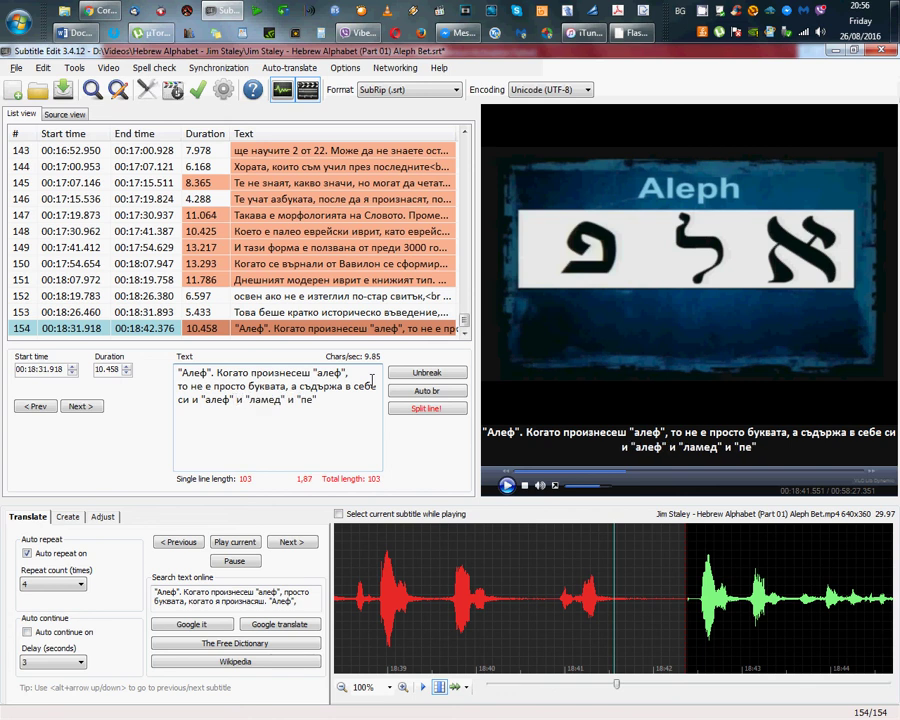
{"action": "key", "text": "Left"}
{"action": "key", "text": "Left"}
{"action": "type", "text": ","}
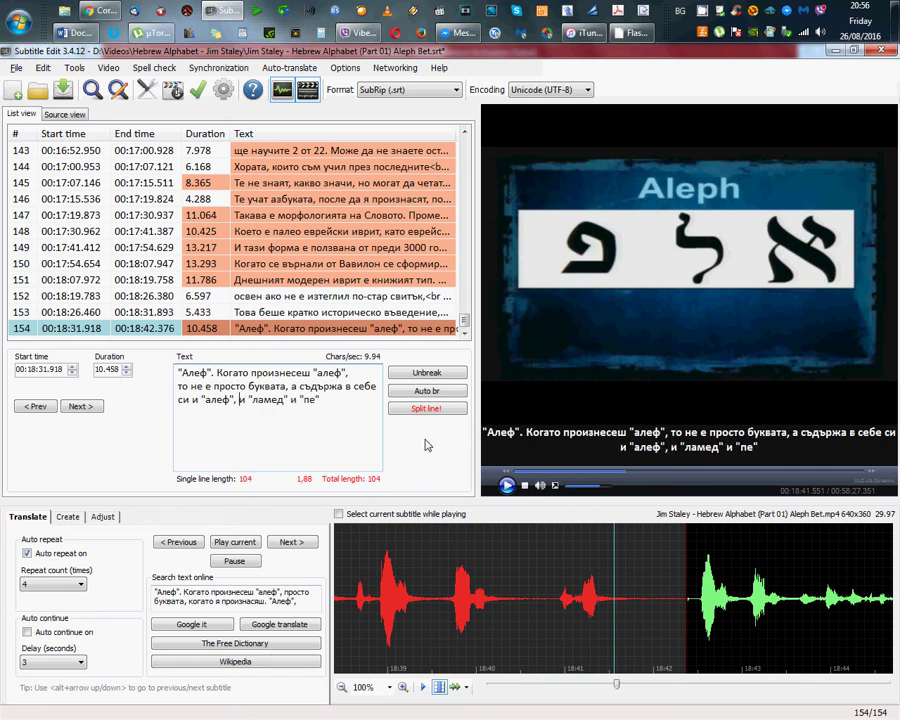
{"action": "type", "text": ","}
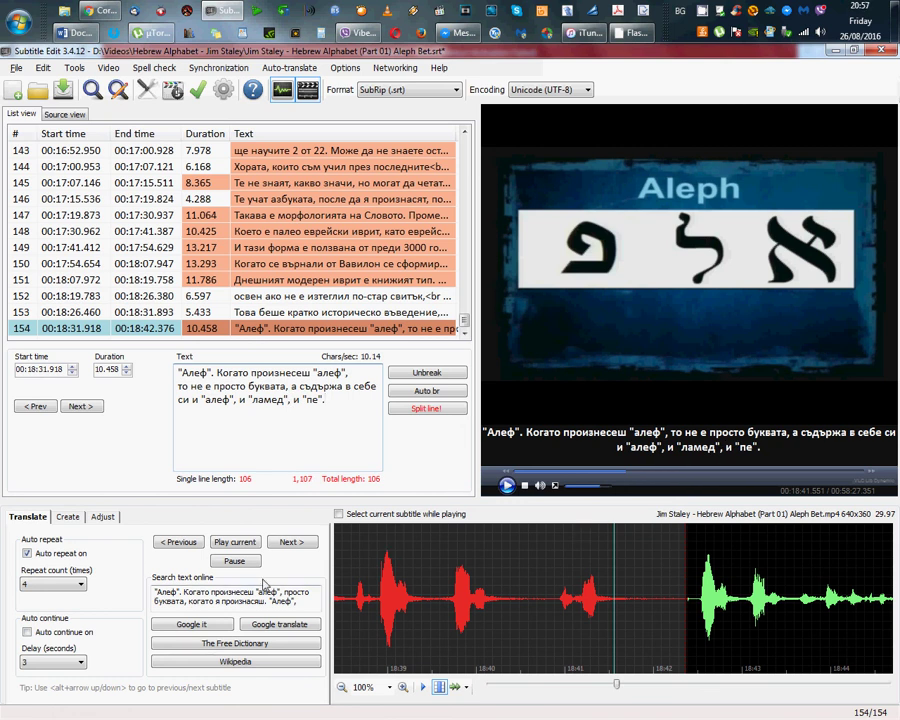
Step: Play subtitle 154 as the current one, auto-break its text, and pause the playback
{"action": "left_click", "coordinate": [242, 545]}
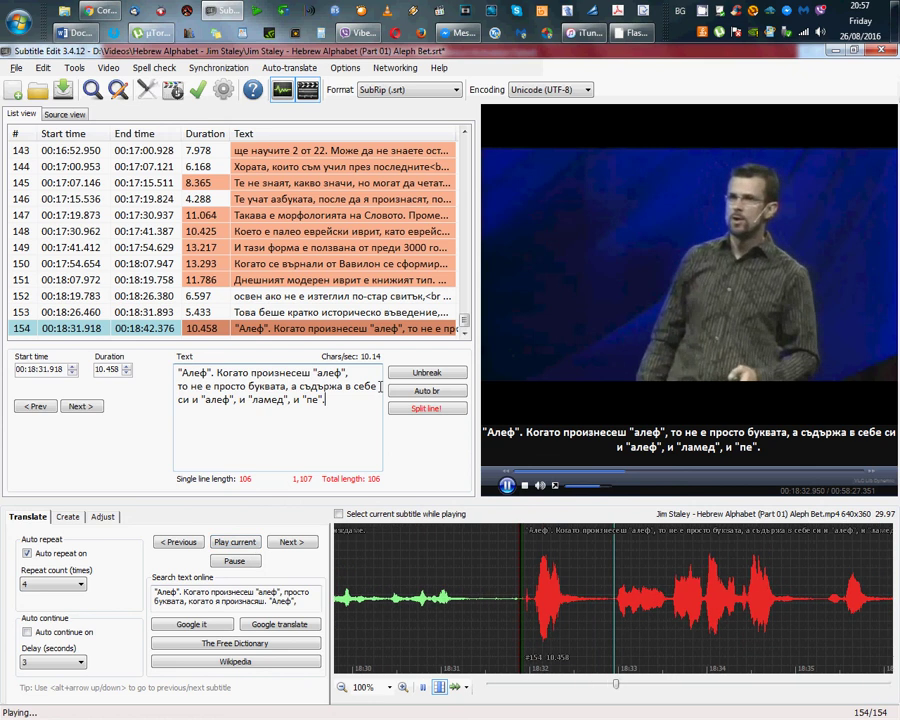
{"action": "left_click", "coordinate": [418, 391]}
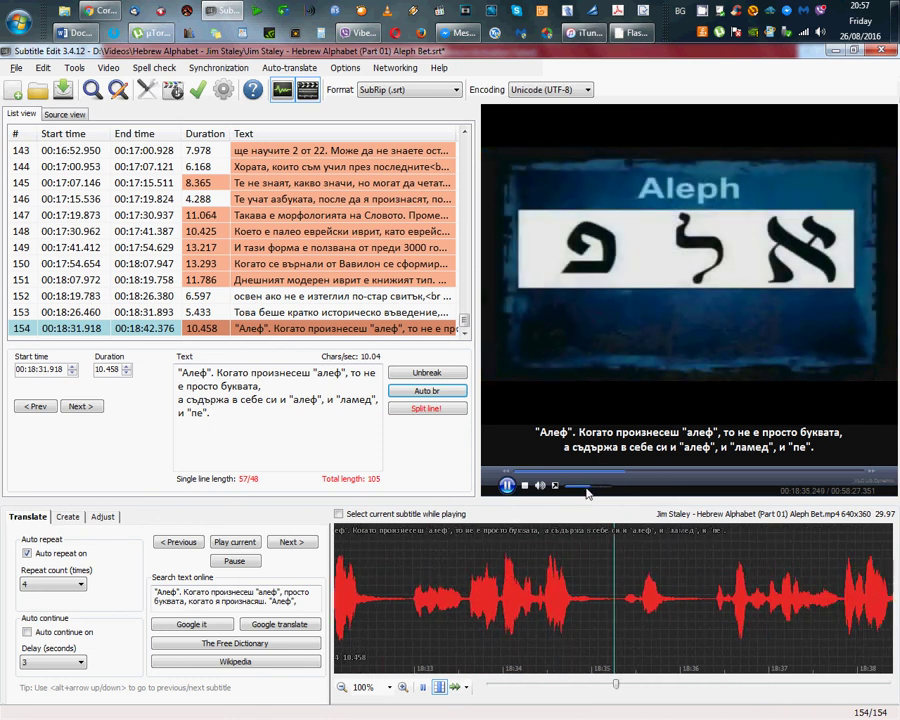
{"action": "left_click", "coordinate": [40, 586]}
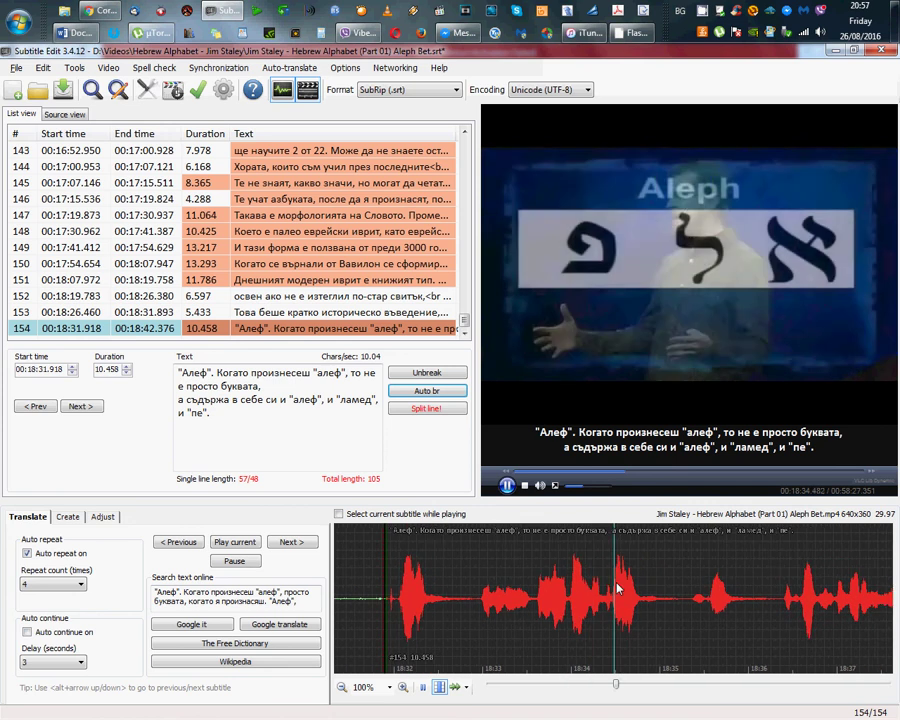
{"action": "left_click", "coordinate": [507, 486]}
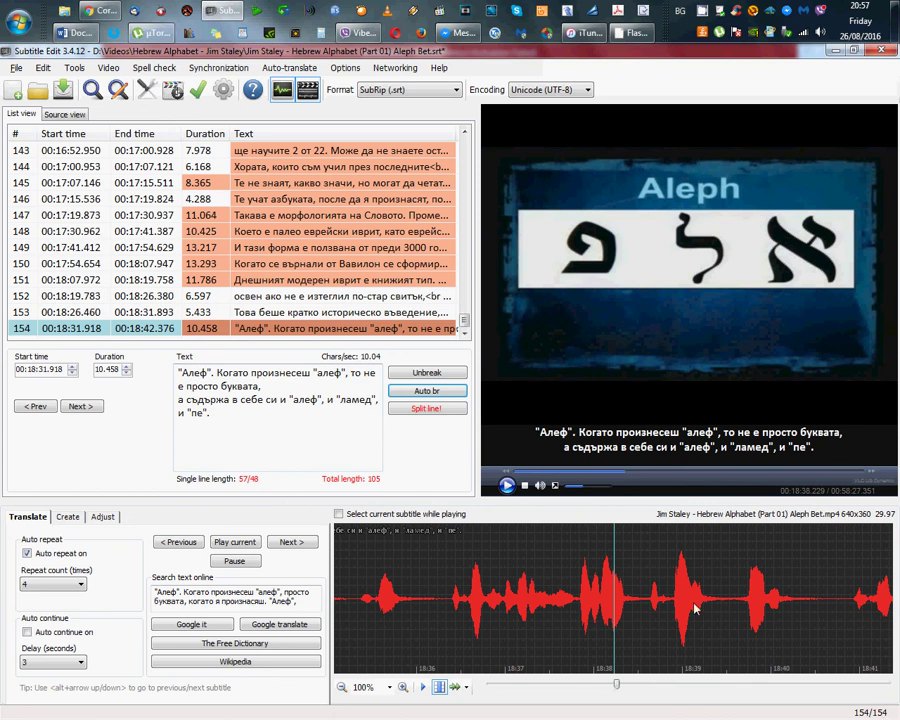
Step: Play and pause the video around the end of subtitle 154, and move the playback position to the speech just after it
{"action": "left_click", "coordinate": [507, 486]}
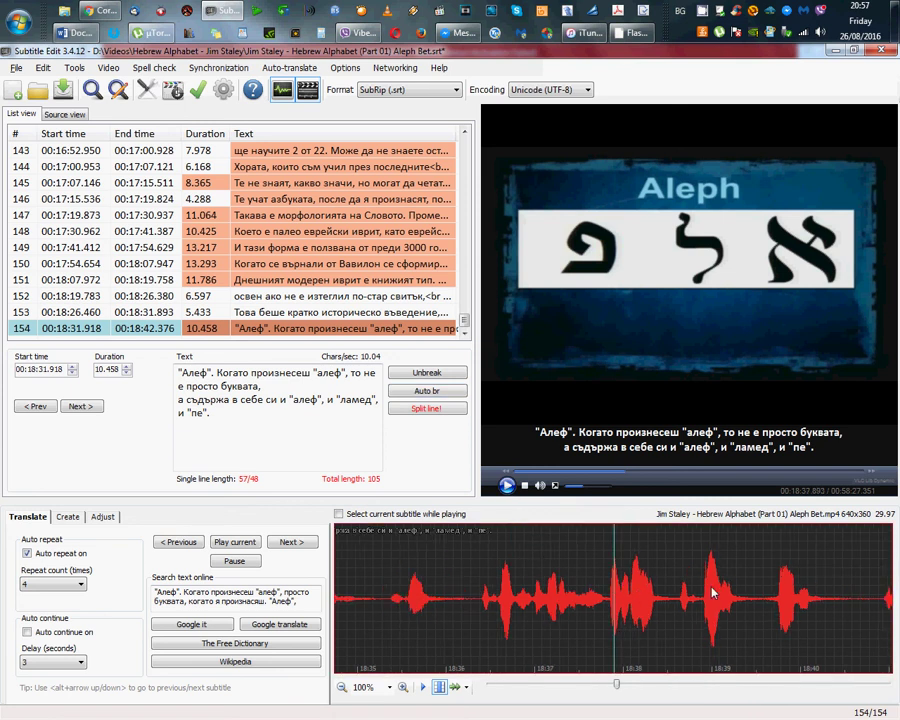
{"action": "scroll", "coordinate": [523, 600], "scroll_direction": "up", "scroll_amount": 1}
{"action": "scroll", "coordinate": [727, 572], "scroll_direction": "down", "scroll_amount": 3}
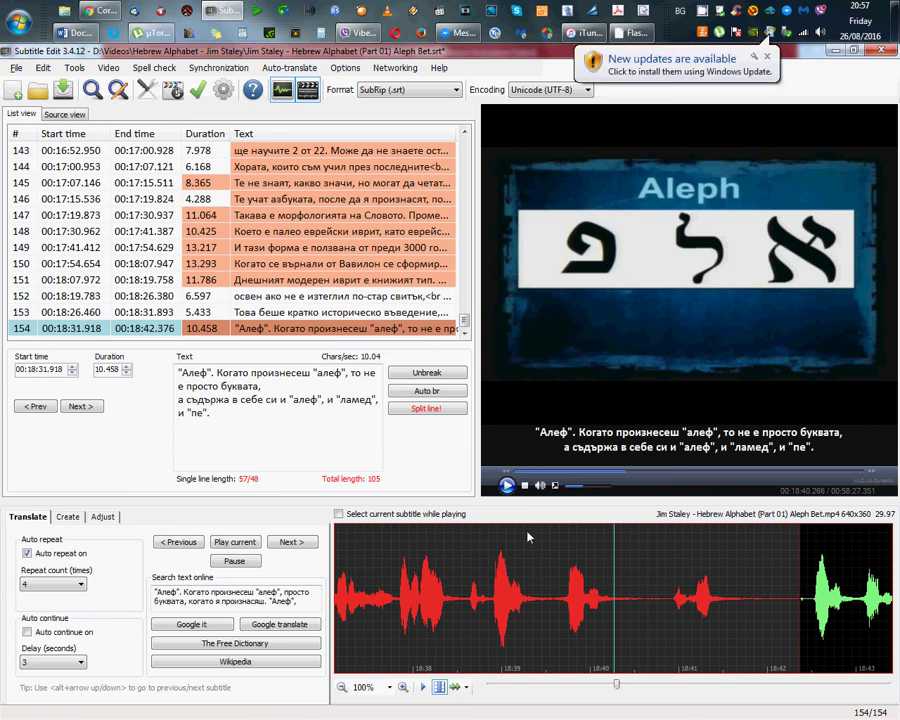
{"action": "left_click", "coordinate": [505, 488]}
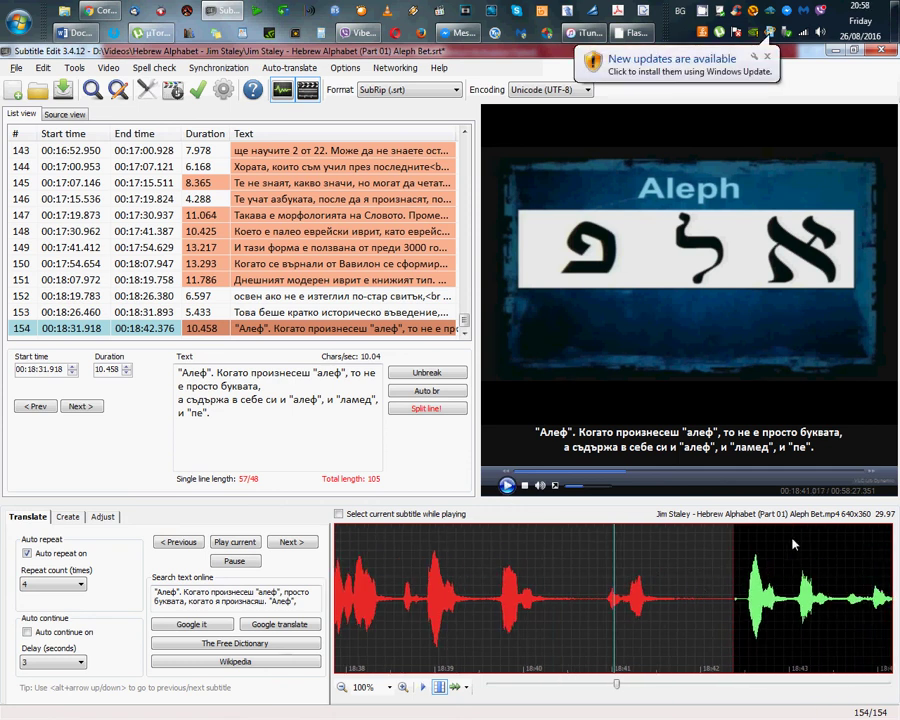
{"action": "left_click", "coordinate": [507, 486]}
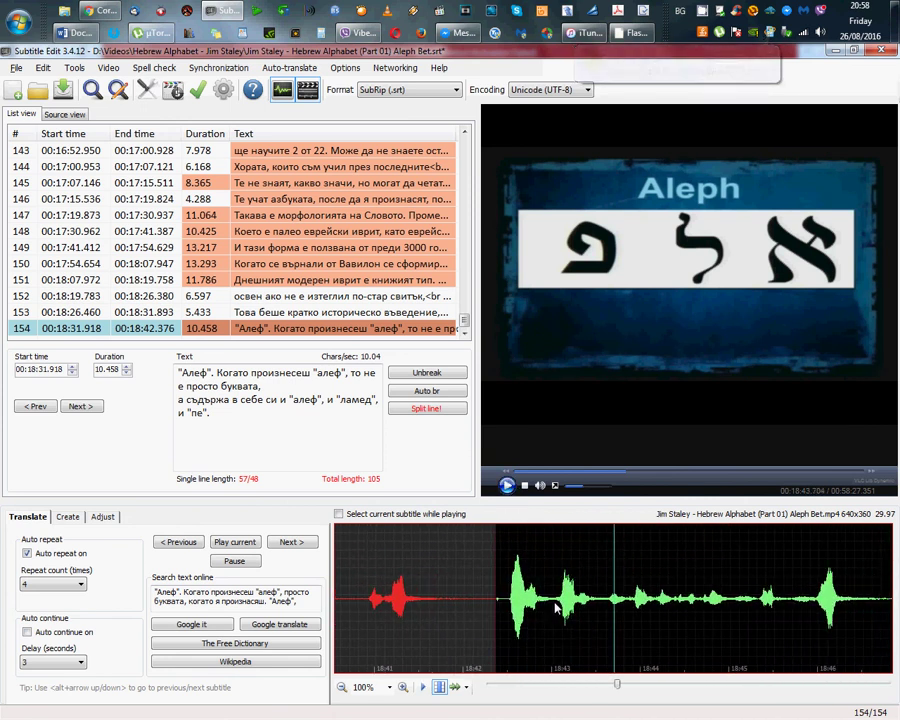
{"action": "left_click", "coordinate": [572, 596]}
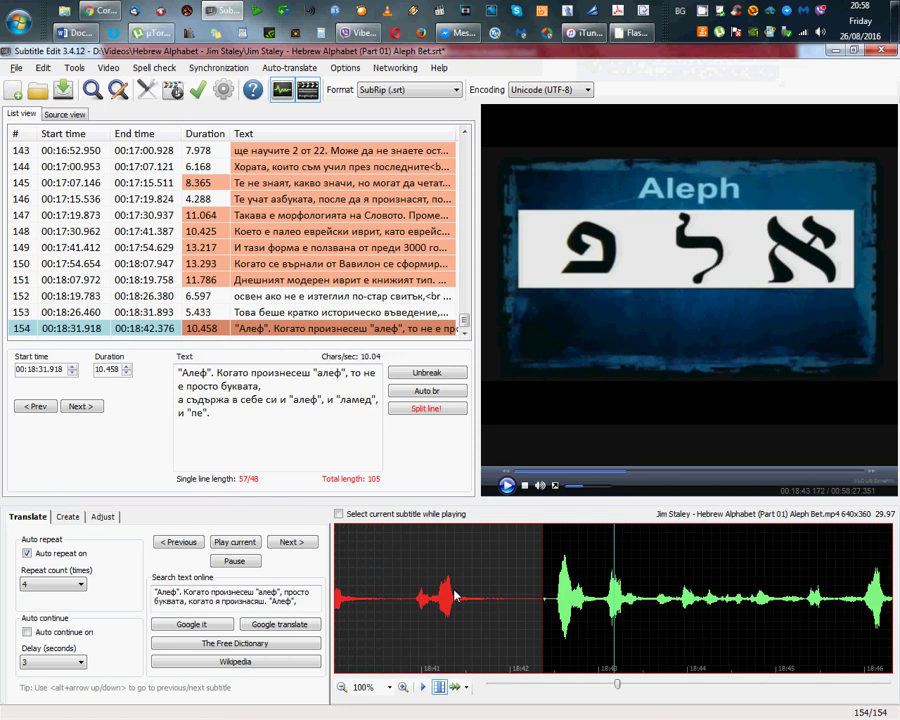
Step: Examine the waveform from the middle of subtitle 154 through the untitled speech that follows its end
{"action": "scroll", "coordinate": [425, 596], "scroll_direction": "up", "scroll_amount": 5}
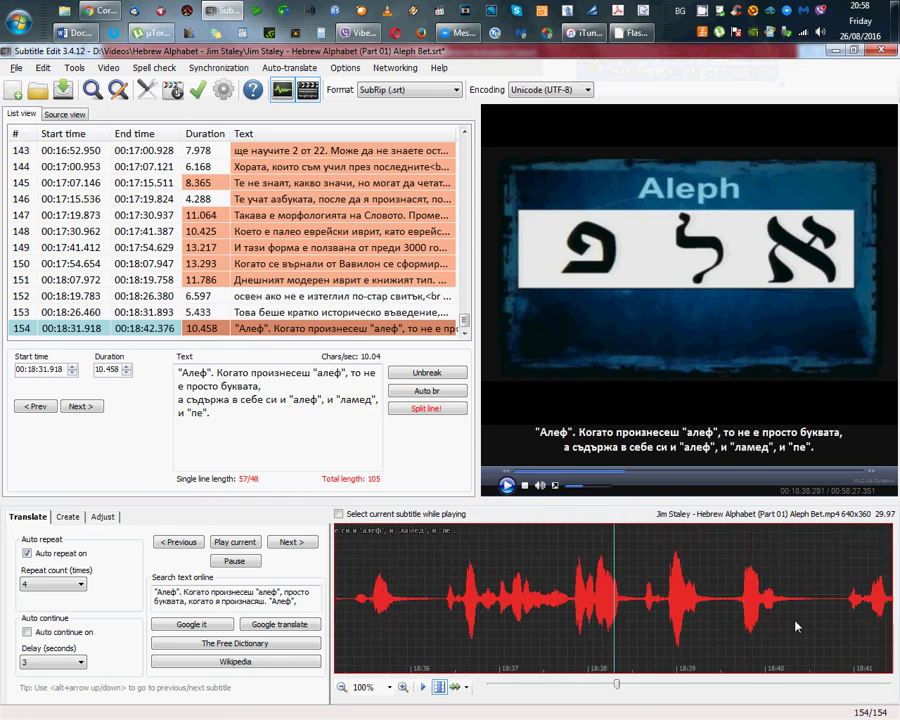
{"action": "scroll", "coordinate": [808, 614], "scroll_direction": "down", "scroll_amount": 2}
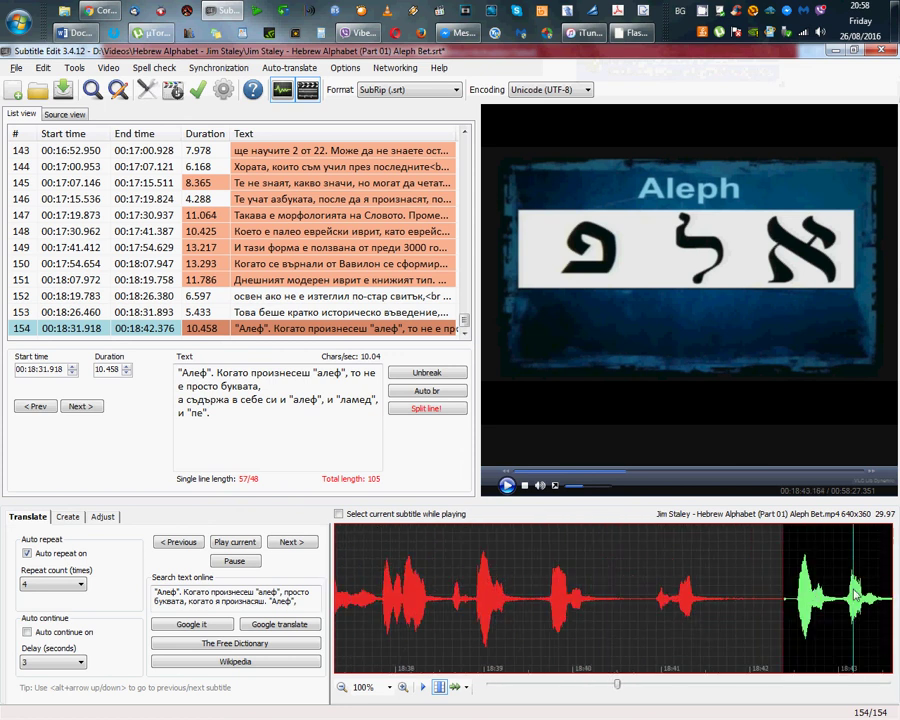
{"action": "left_click", "coordinate": [836, 596]}
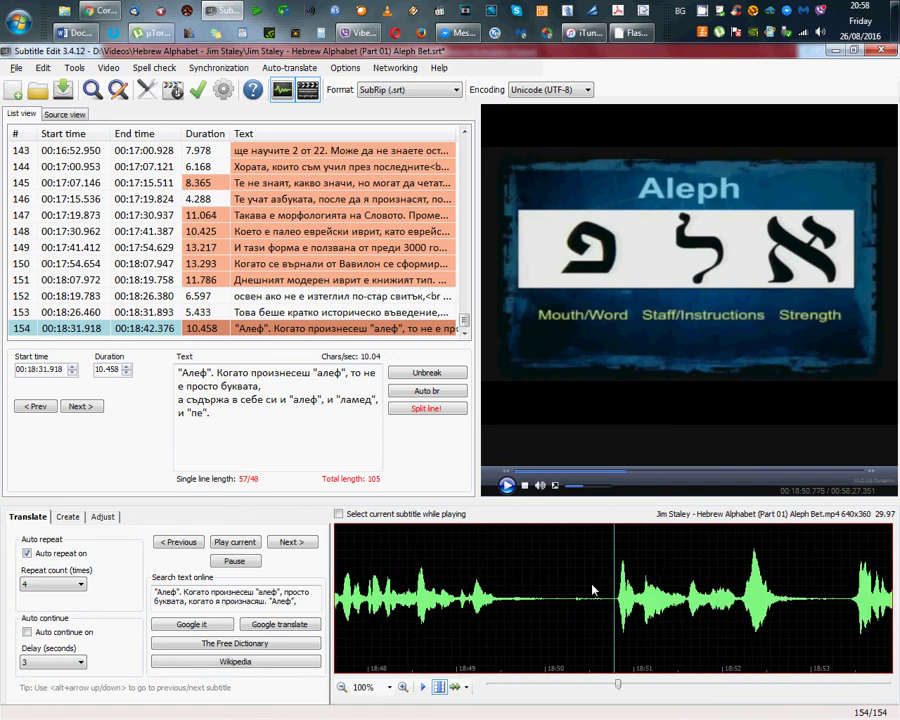
{"action": "scroll", "coordinate": [540, 575], "scroll_direction": "up", "scroll_amount": 1}
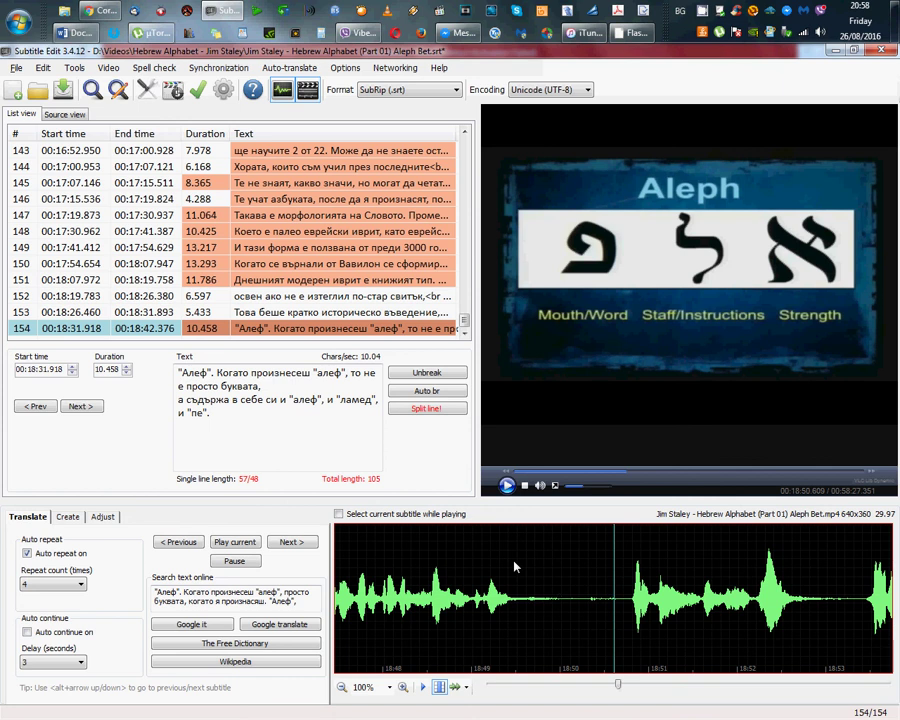
{"action": "scroll", "coordinate": [514, 567], "scroll_direction": "up", "scroll_amount": 4}
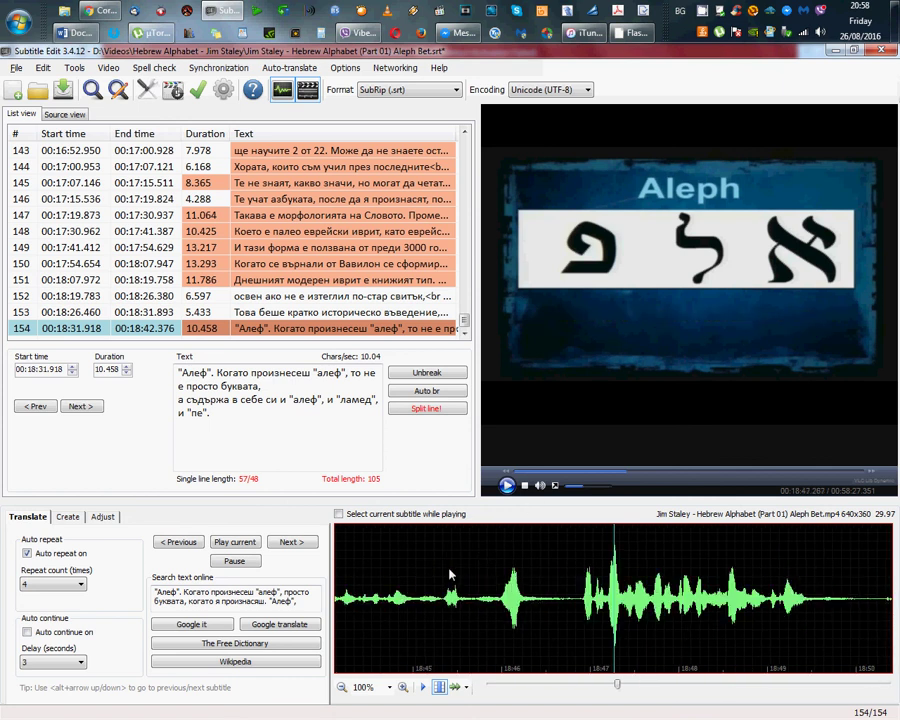
{"action": "scroll", "coordinate": [450, 575], "scroll_direction": "up", "scroll_amount": 2}
{"action": "scroll", "coordinate": [445, 571], "scroll_direction": "up", "scroll_amount": 2}
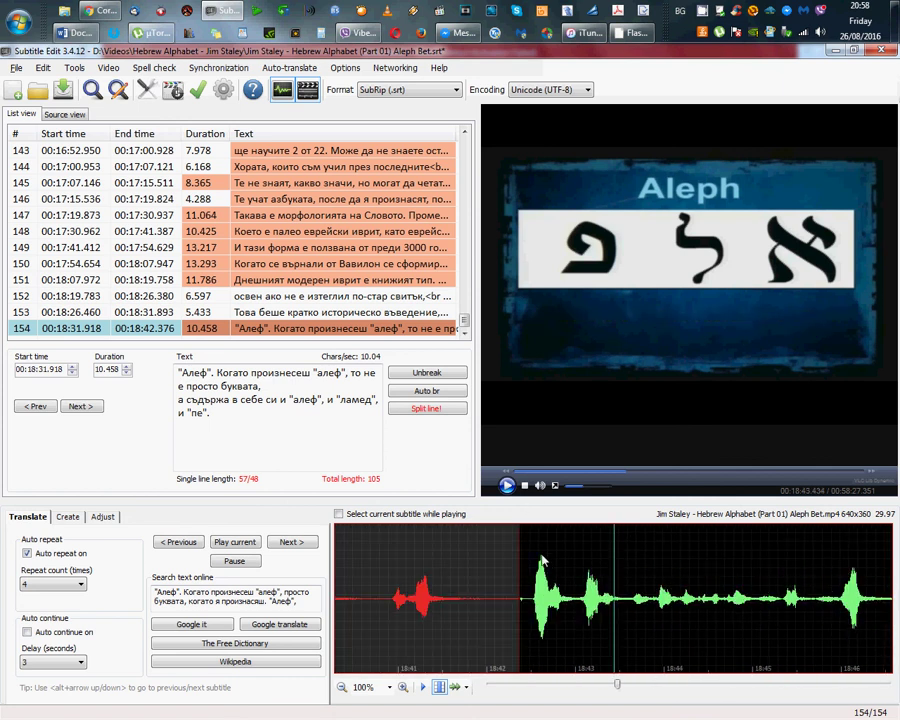
{"action": "scroll", "coordinate": [538, 563], "scroll_direction": "up", "scroll_amount": 1}
{"action": "scroll", "coordinate": [489, 570], "scroll_direction": "up", "scroll_amount": 1}
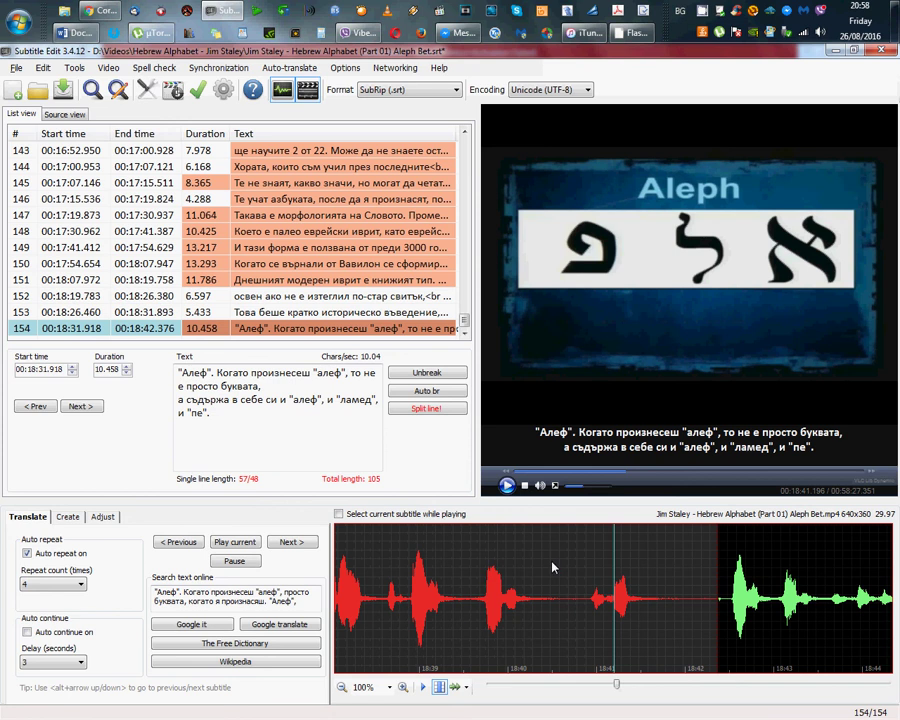
{"action": "scroll", "coordinate": [820, 565], "scroll_direction": "down", "scroll_amount": 2}
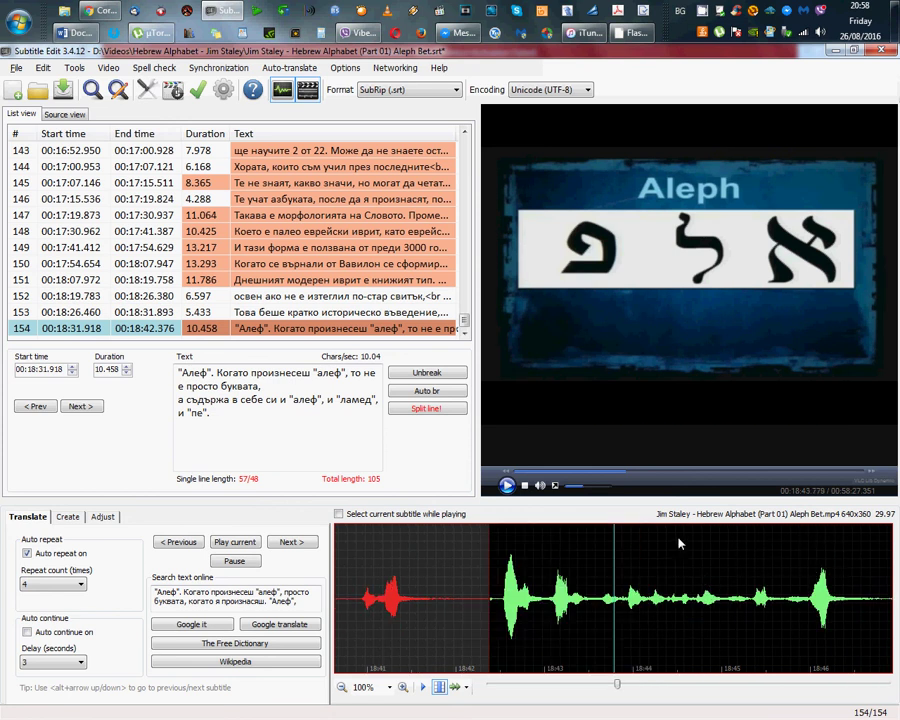
{"action": "scroll", "coordinate": [664, 572], "scroll_direction": "up", "scroll_amount": 3}
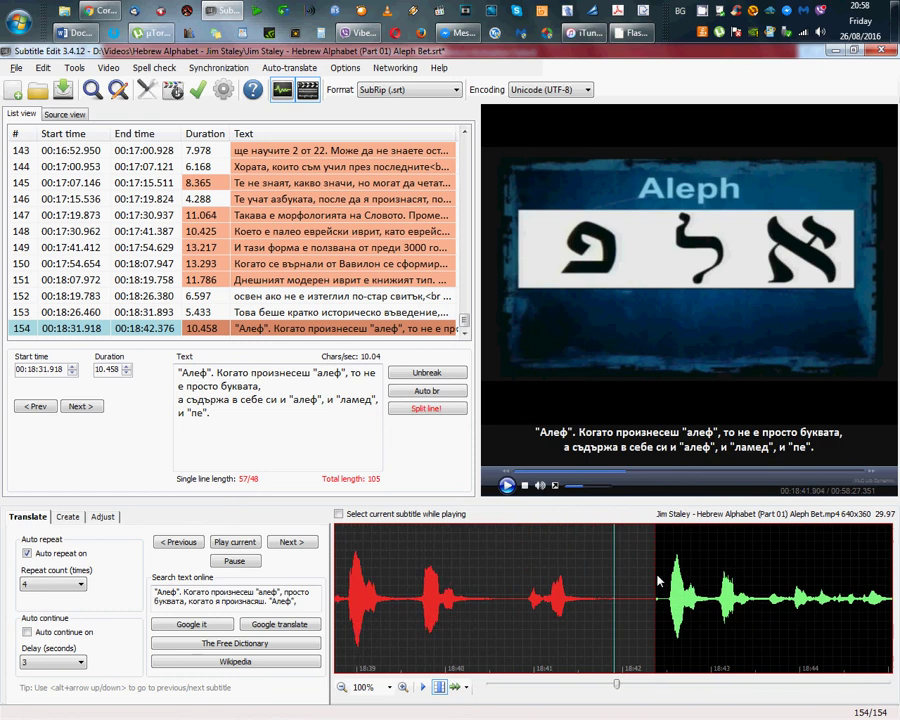
{"action": "scroll", "coordinate": [658, 582], "scroll_direction": "up", "scroll_amount": 4}
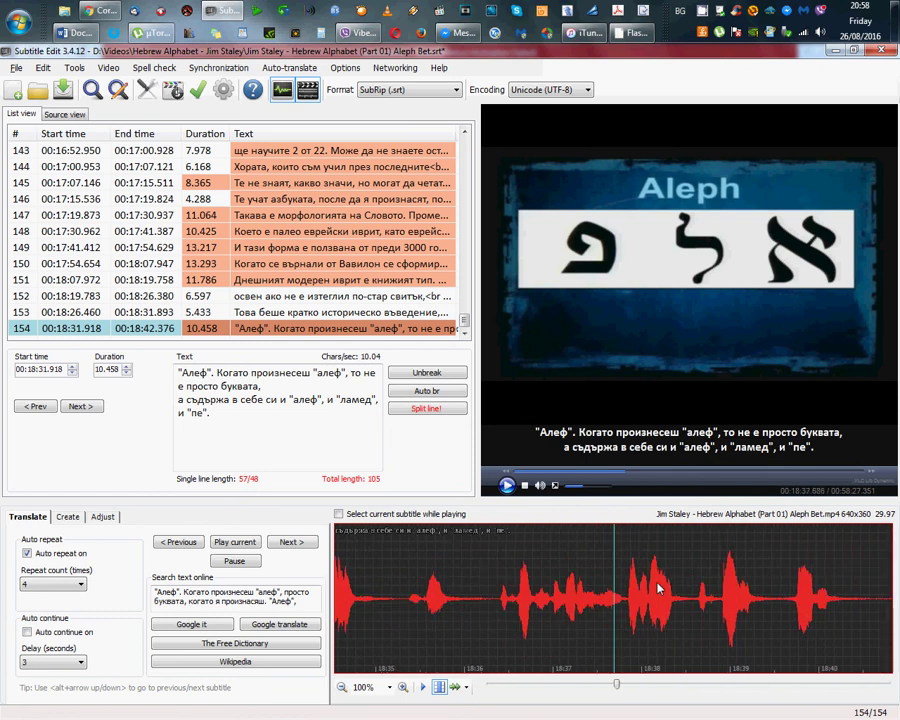
{"action": "scroll", "coordinate": [658, 588], "scroll_direction": "down", "scroll_amount": 4}
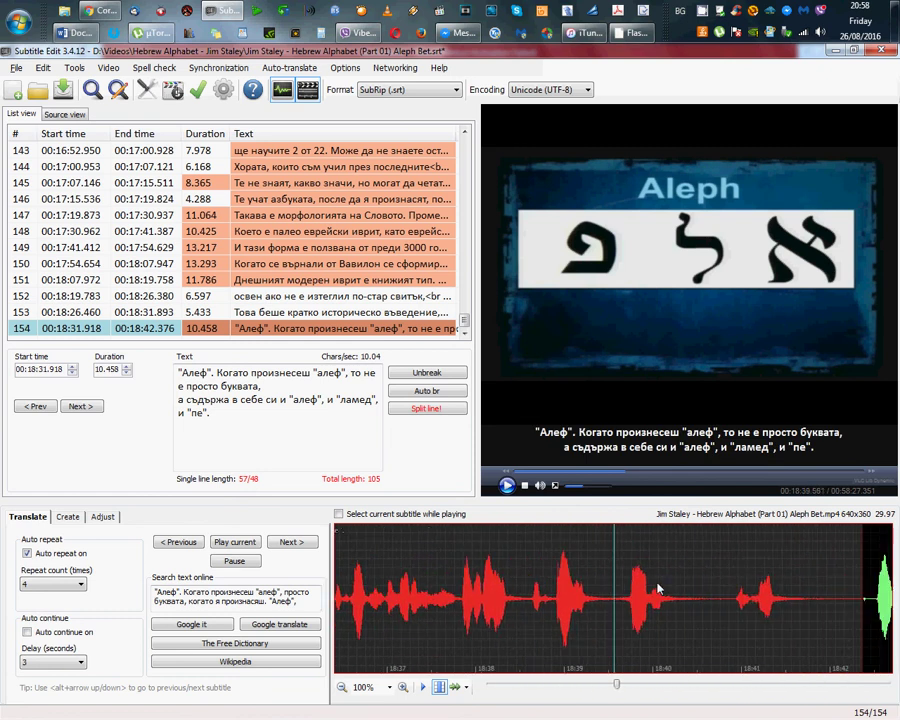
{"action": "scroll", "coordinate": [658, 588], "scroll_direction": "down", "scroll_amount": 2}
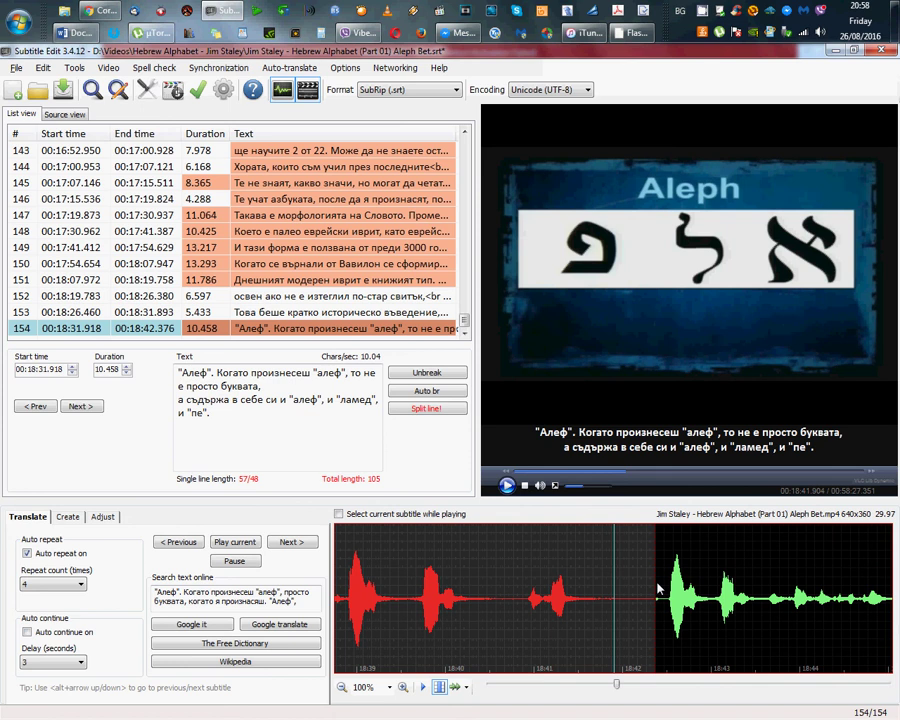
{"action": "scroll", "coordinate": [658, 588], "scroll_direction": "down", "scroll_amount": 3}
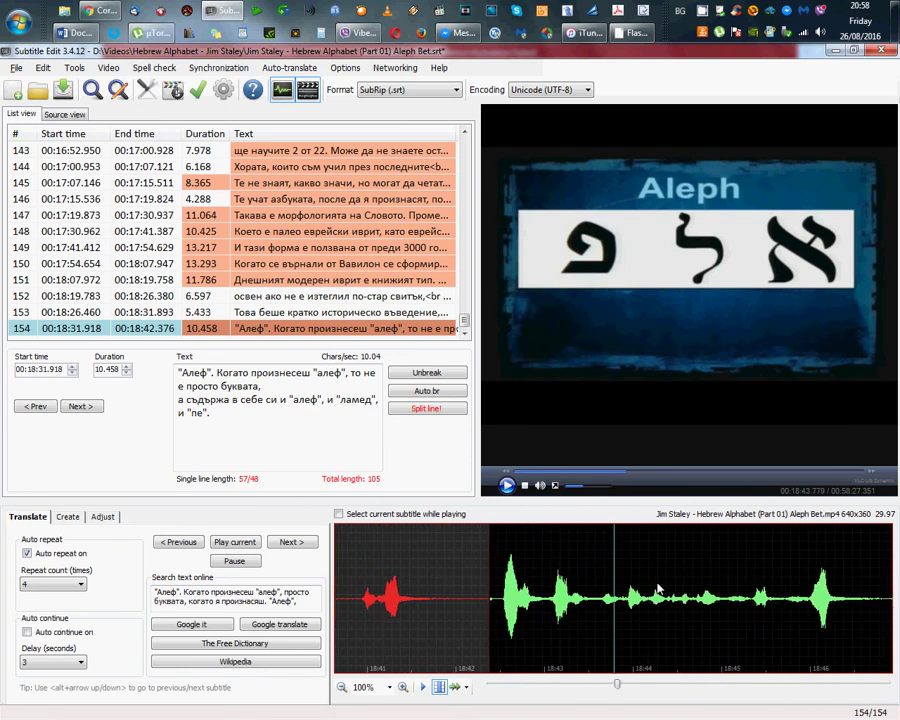
{"action": "scroll", "coordinate": [658, 588], "scroll_direction": "up", "scroll_amount": 3}
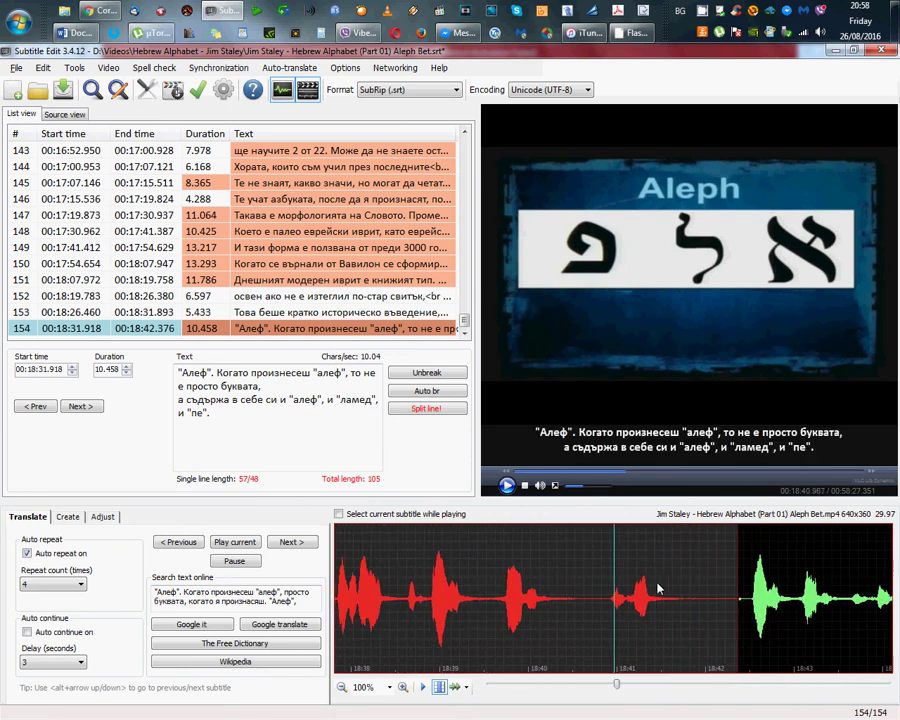
{"action": "scroll", "coordinate": [658, 588], "scroll_direction": "down", "scroll_amount": 5}
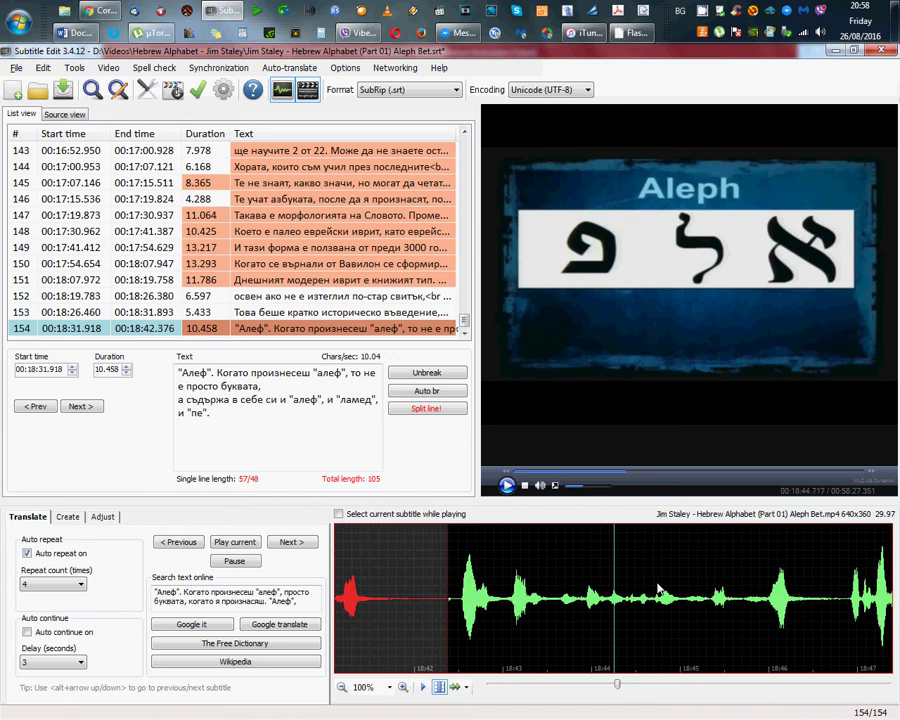
{"action": "scroll", "coordinate": [658, 588], "scroll_direction": "down", "scroll_amount": 2}
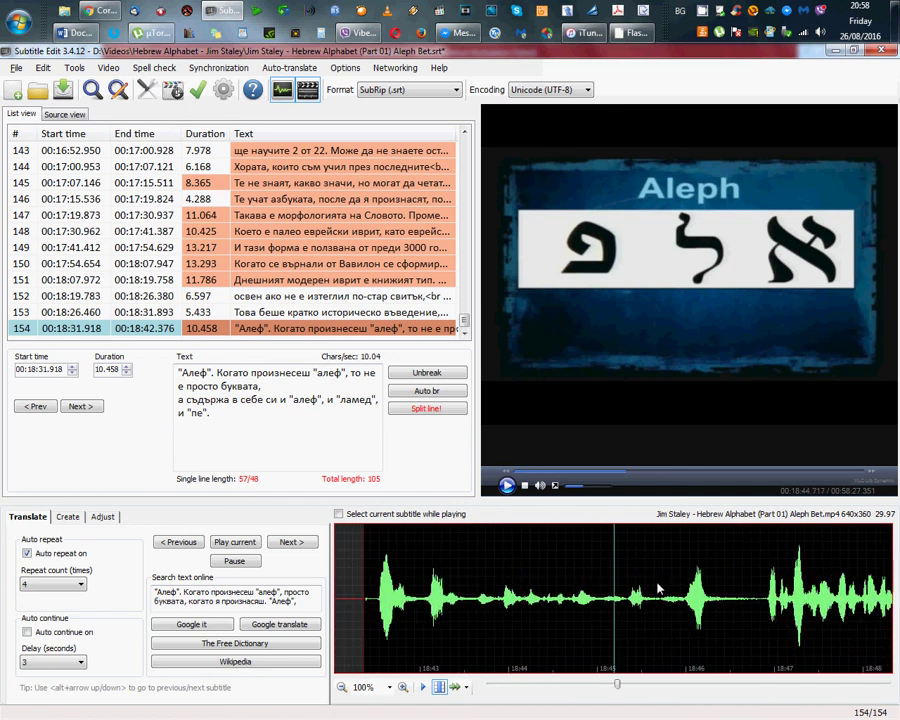
{"action": "scroll", "coordinate": [658, 588], "scroll_direction": "up", "scroll_amount": 4}
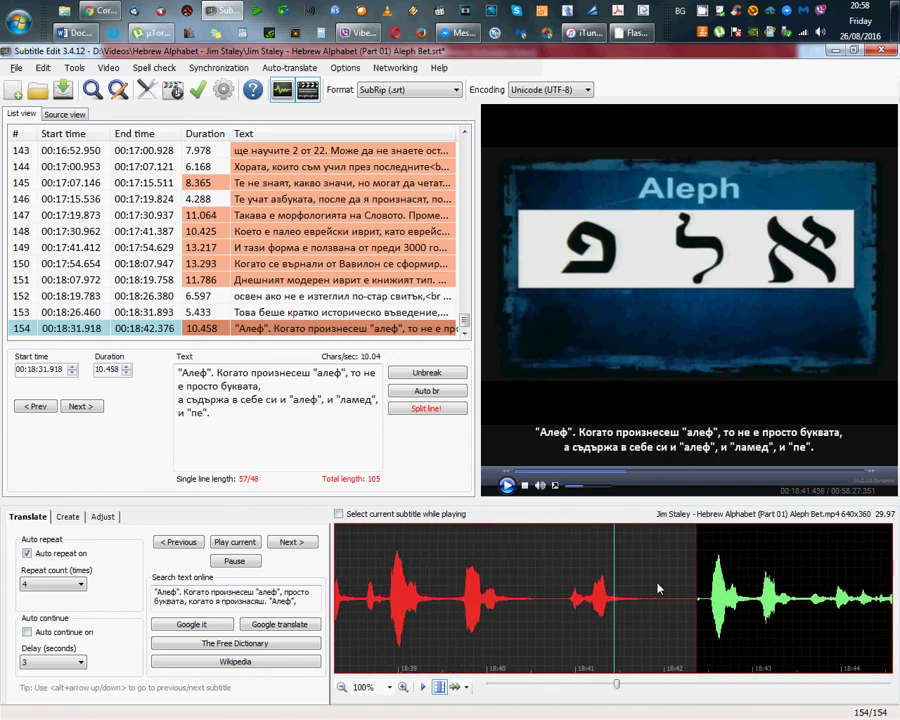
{"action": "scroll", "coordinate": [658, 588], "scroll_direction": "up", "scroll_amount": 2}
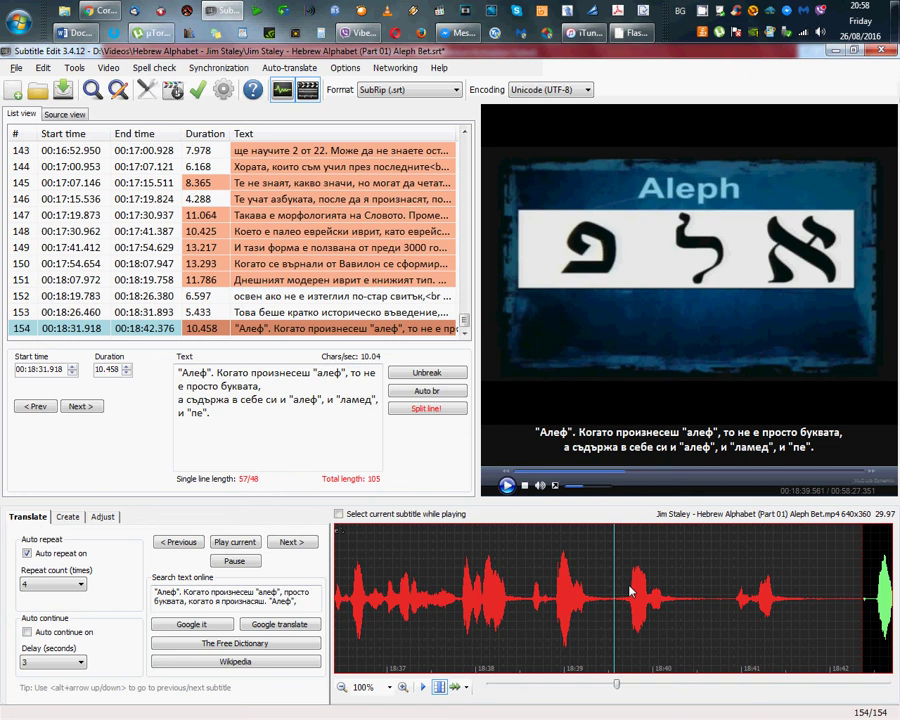
Step: Play the video across the end of subtitle 154, pause it, and move the playback position back inside the subtitle
{"action": "left_click", "coordinate": [507, 486]}
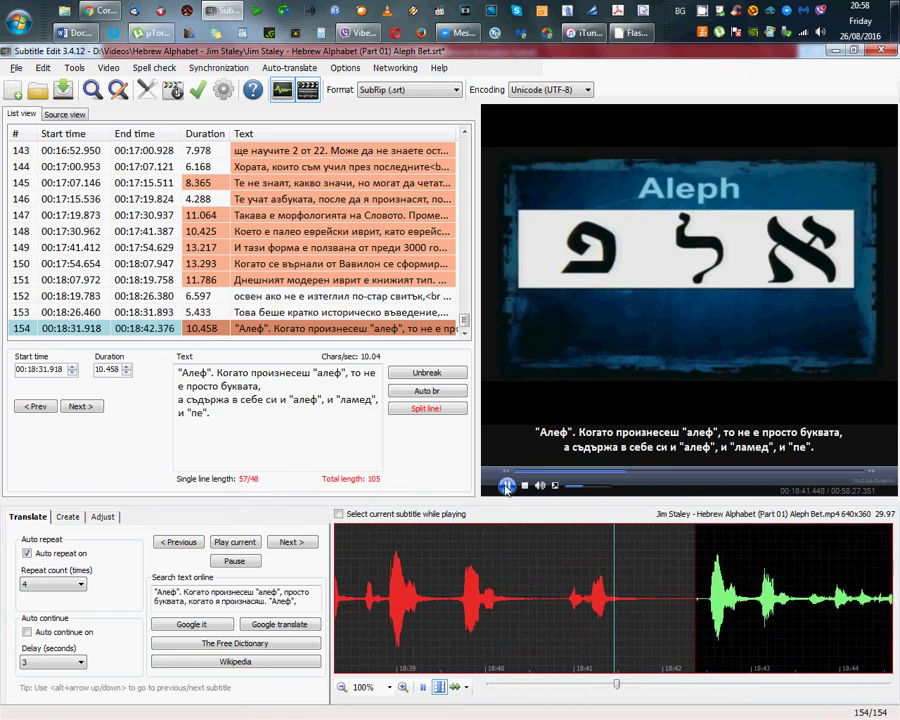
{"action": "left_click", "coordinate": [507, 486]}
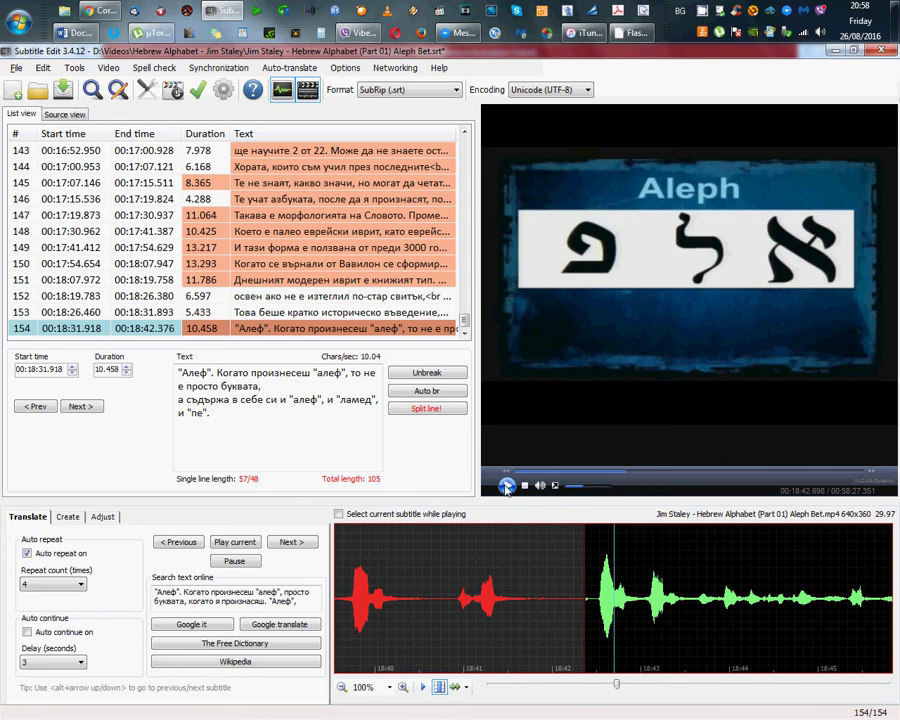
{"action": "left_click", "coordinate": [437, 557]}
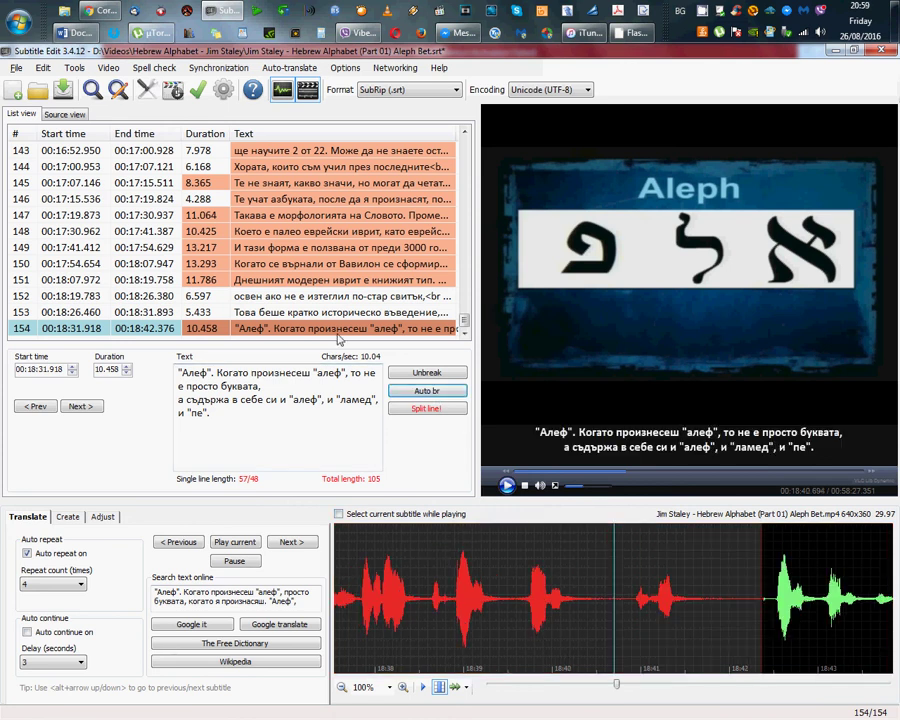
Step: Select subtitle 152 and watch the subtitled video playing in full screen
{"action": "key", "text": "alt+Up"}
{"action": "left_click", "coordinate": [348, 300]}
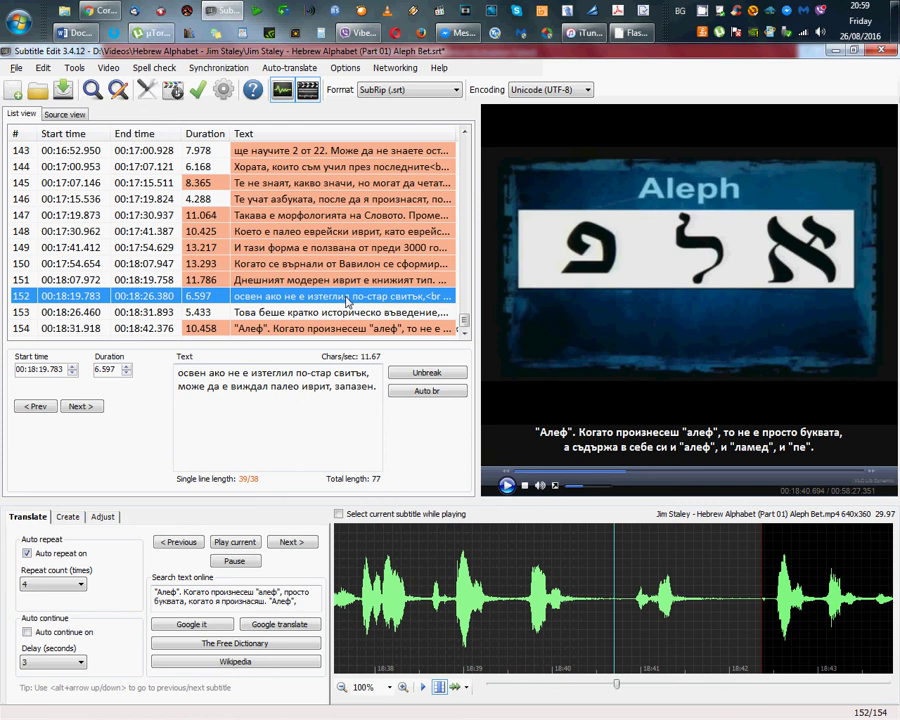
{"action": "left_click", "coordinate": [507, 487]}
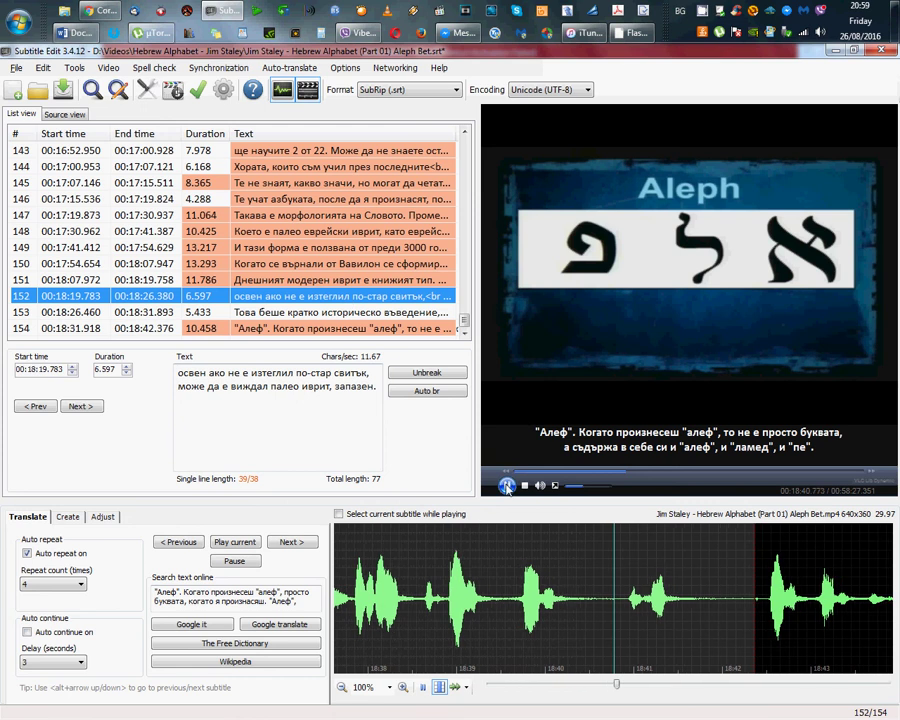
{"action": "left_click", "coordinate": [555, 486]}
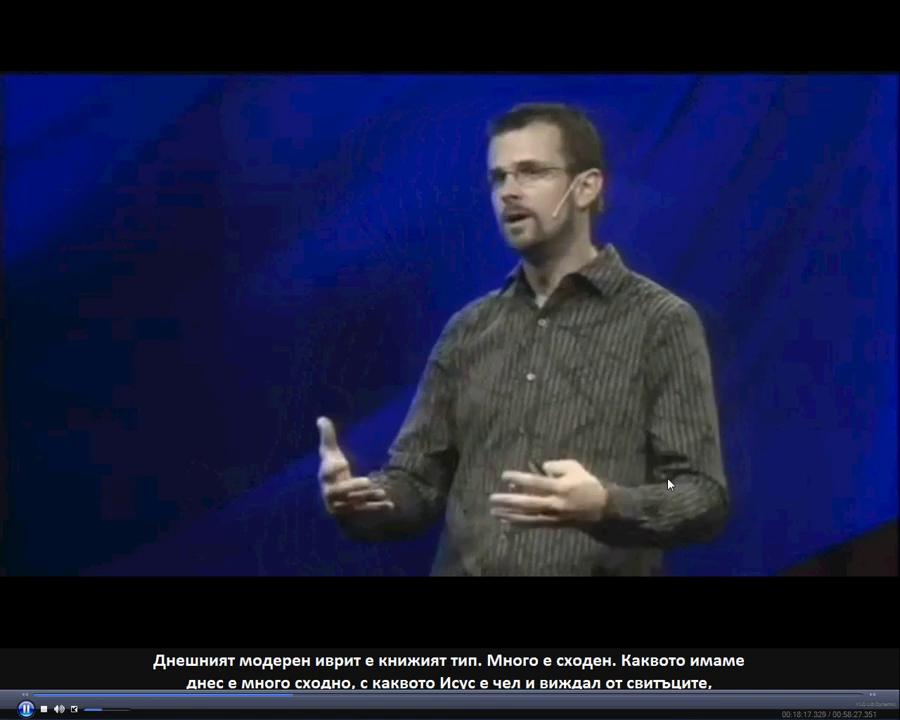
Step: Exit the full-screen video and minimise the Subtitle Edit window
{"action": "double_click", "coordinate": [797, 468]}
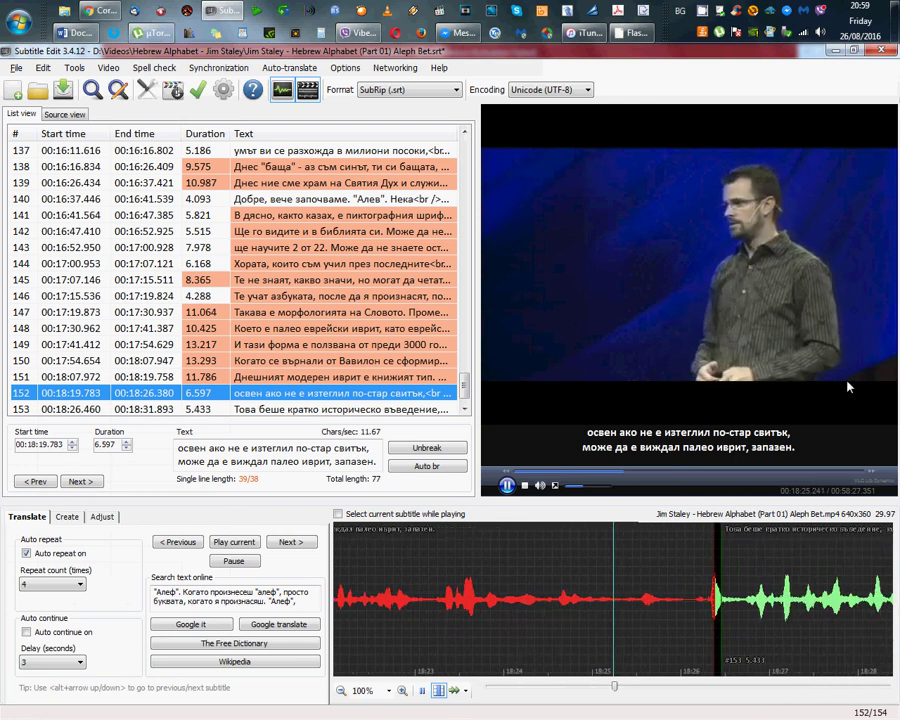
{"action": "left_click", "coordinate": [226, 14]}
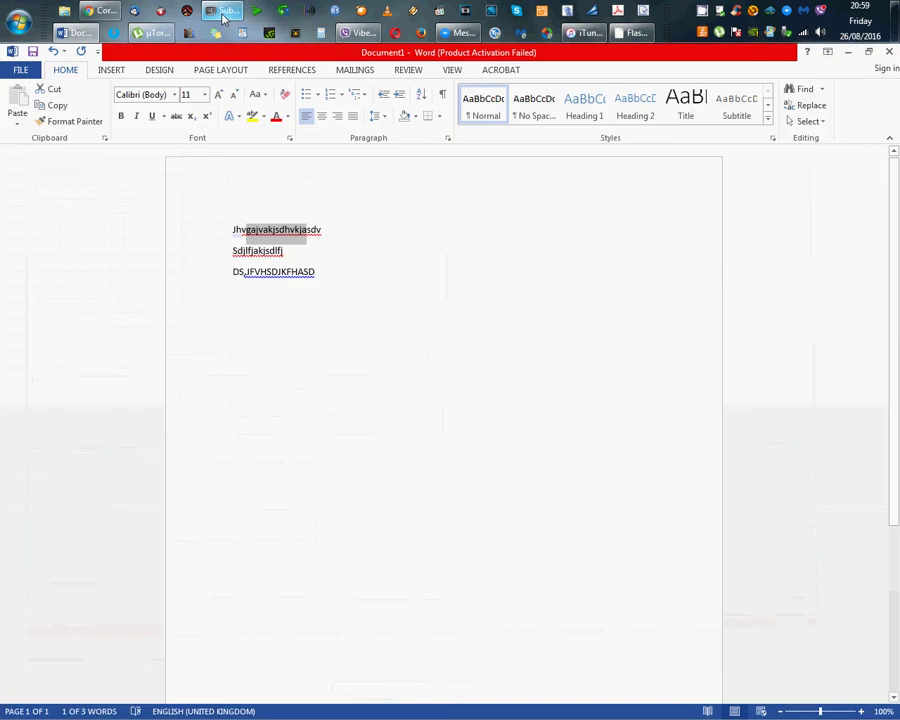
Step: Switch back to the minimised Subtitle Edit window containing the subtitle list, video and waveform
{"action": "left_click", "coordinate": [227, 13]}
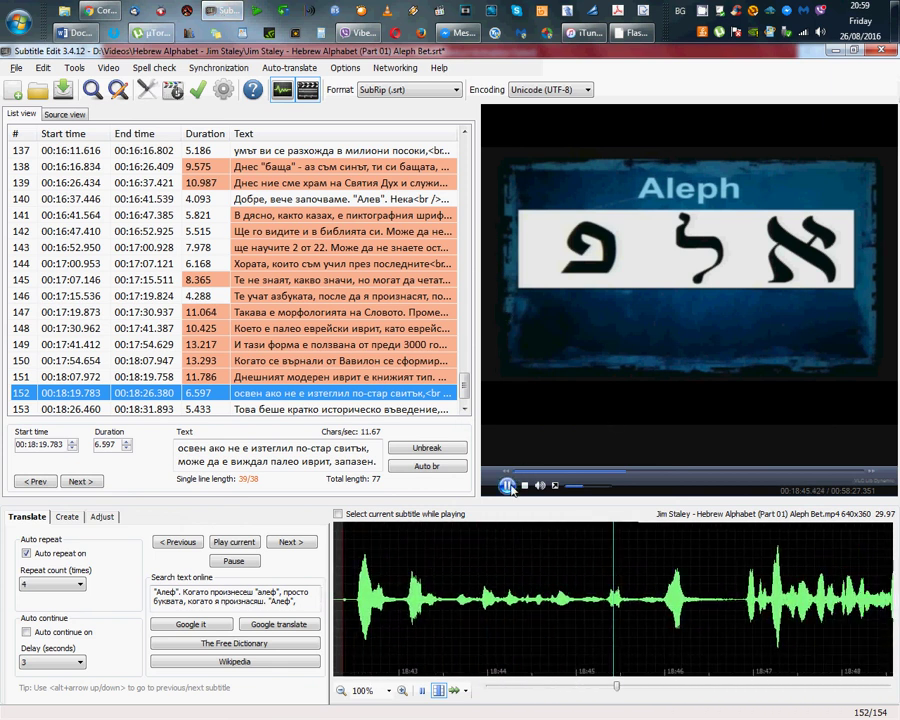
{"action": "left_click", "coordinate": [587, 32]}
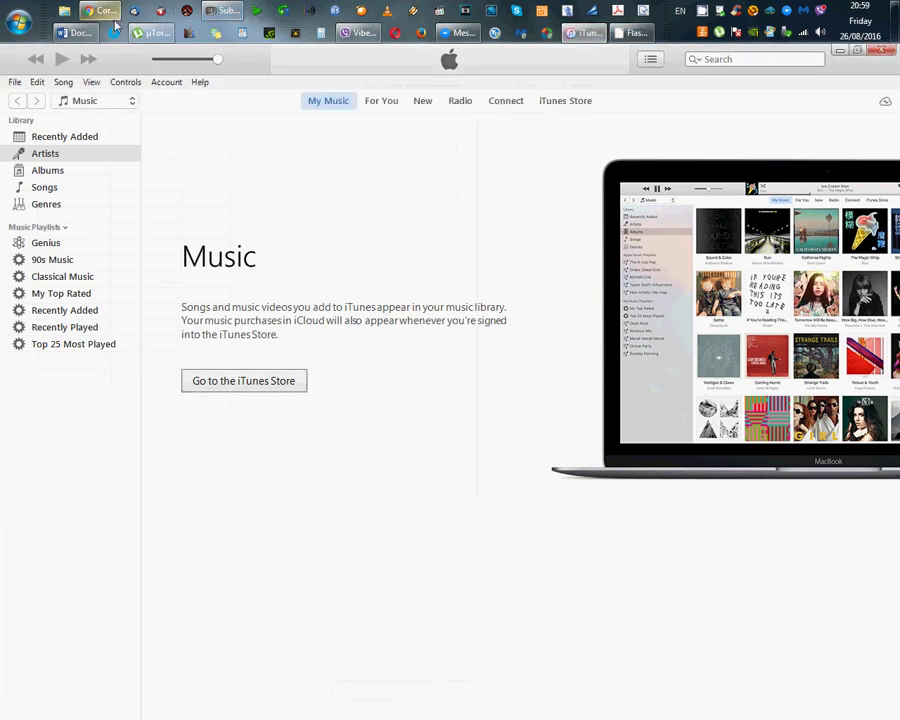
{"action": "left_click", "coordinate": [580, 33]}
{"action": "left_click", "coordinate": [580, 33]}
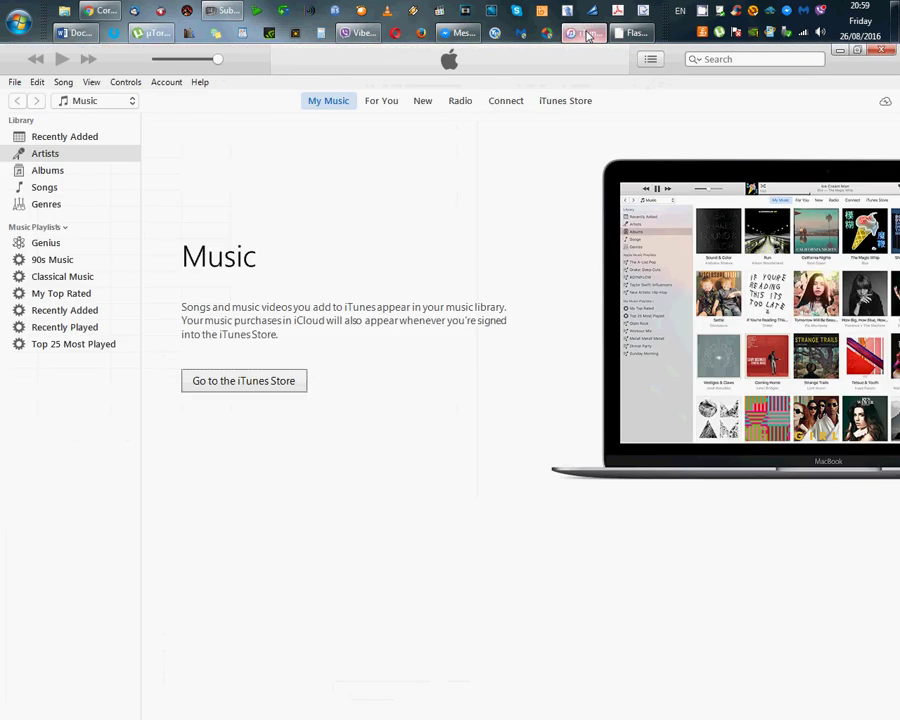
{"action": "key", "text": "alt+Tab"}
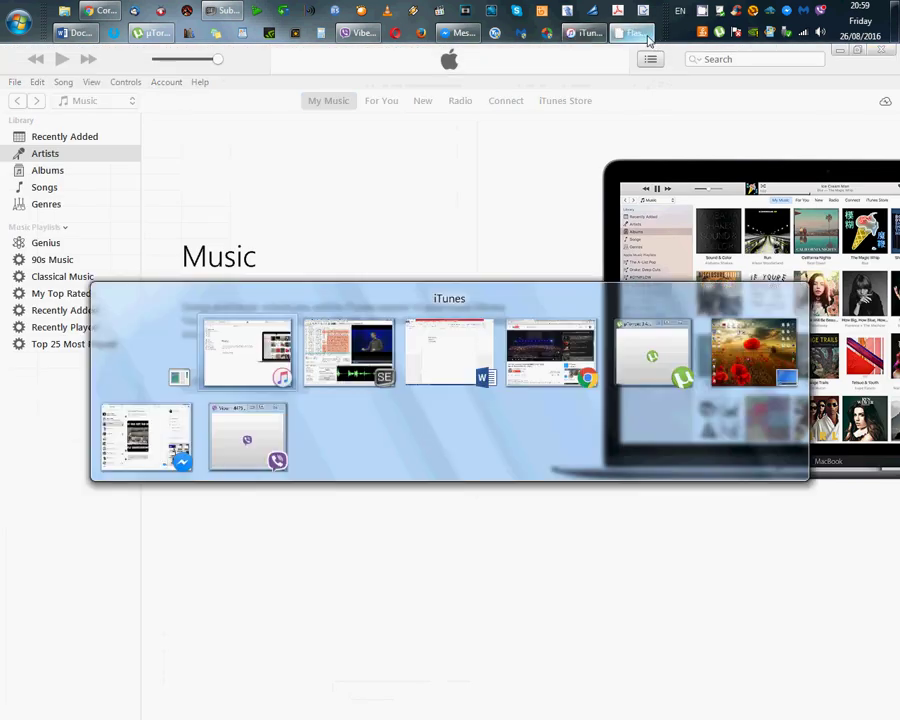
{"action": "key", "text": "alt+Tab"}
{"action": "key", "text": "alt+Tab"}
{"action": "key", "text": "alt+Tab"}
{"action": "key", "text": "alt+Tab"}
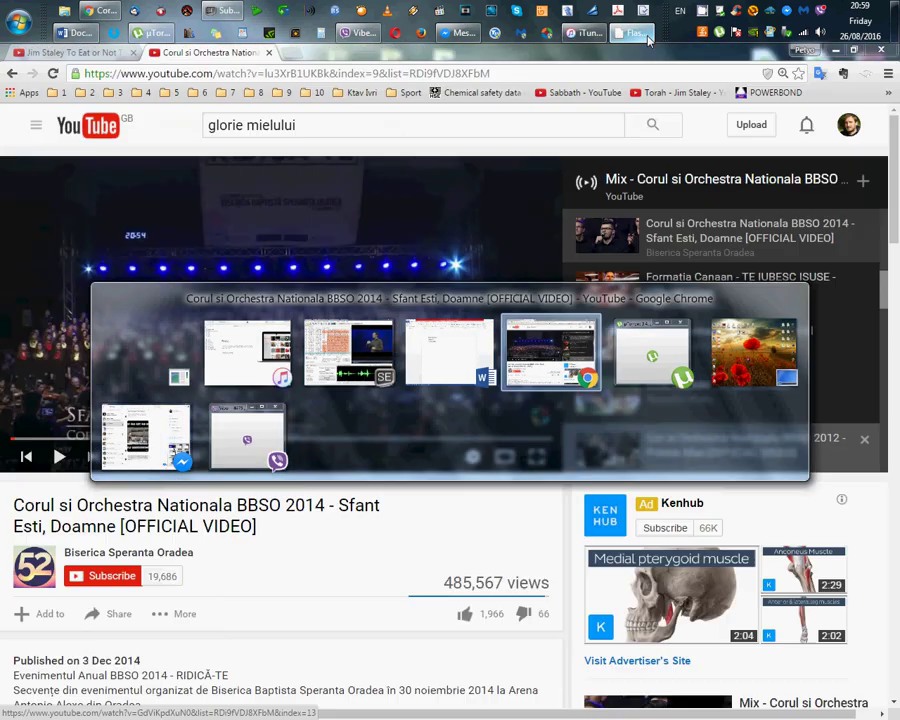
{"action": "key", "text": "alt+Tab"}
{"action": "key", "text": "alt+Tab"}
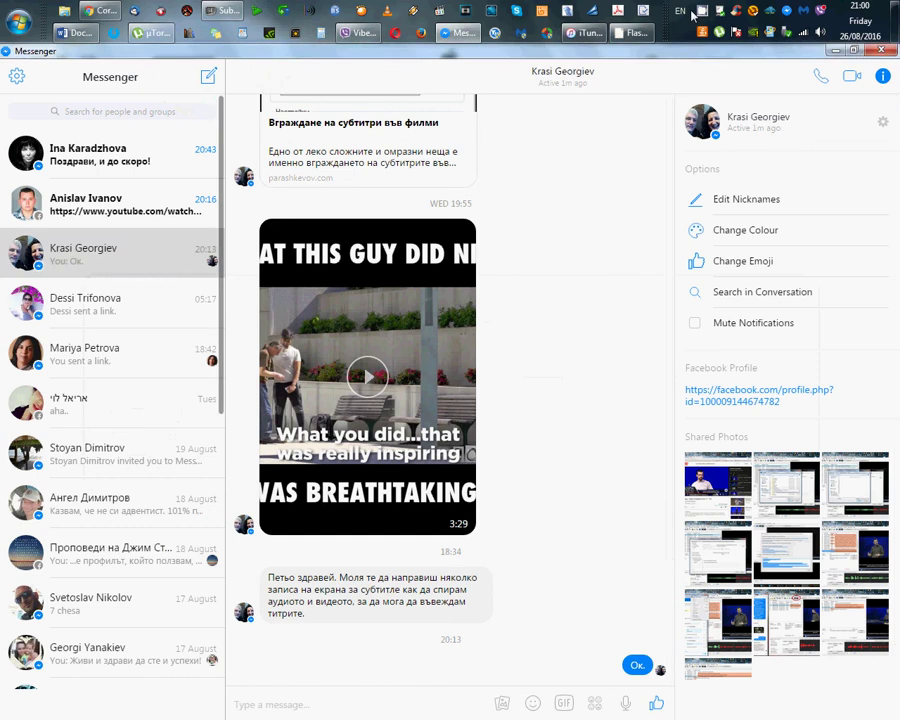
{"action": "left_click", "coordinate": [701, 12]}
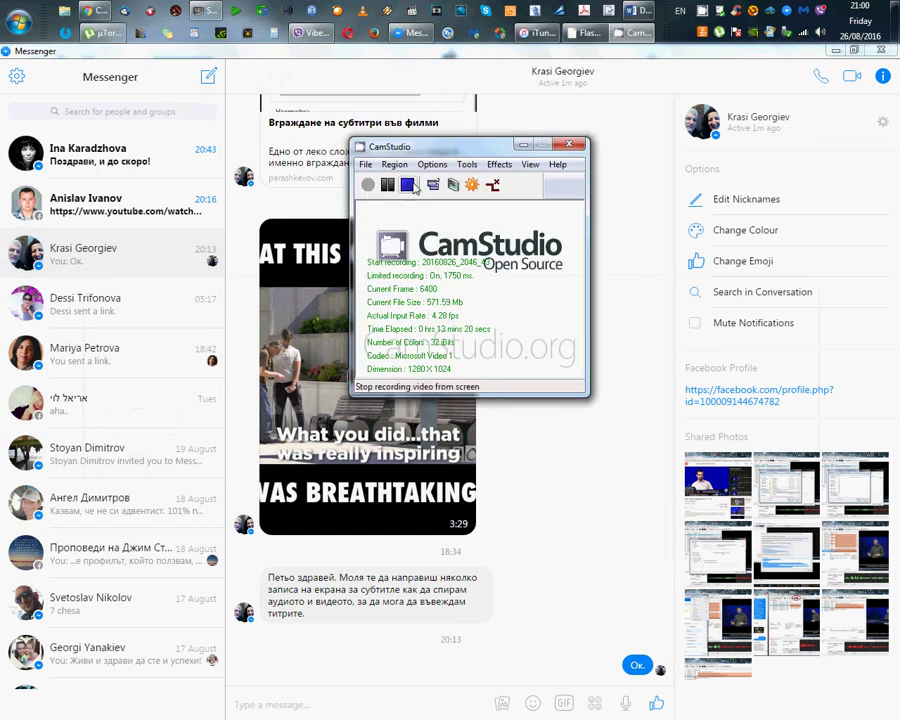